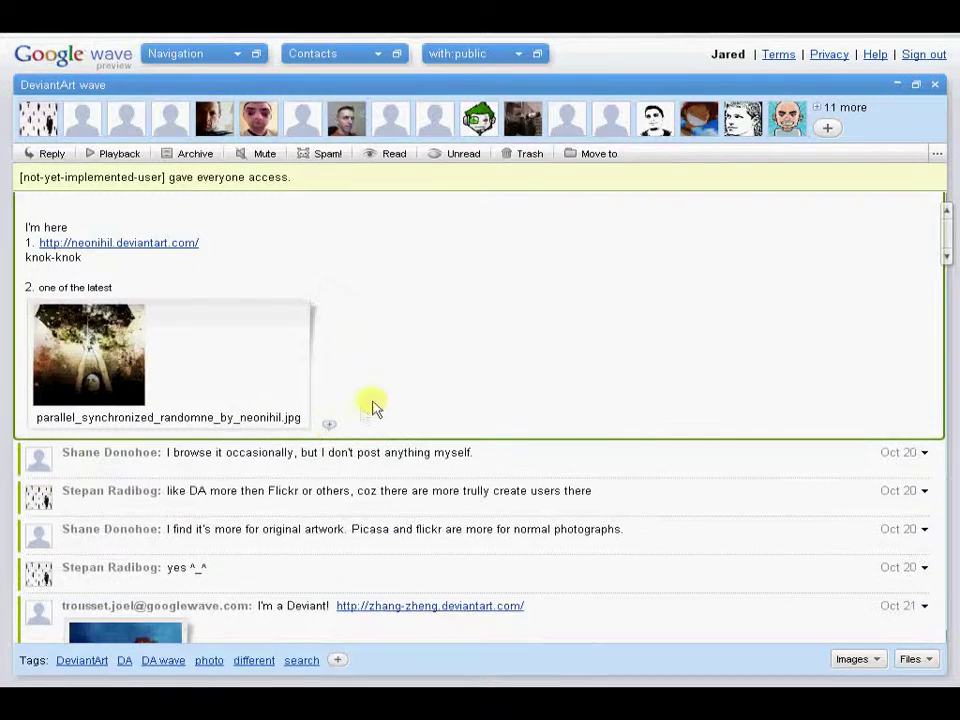
# Step: Expand the collapsed replies beneath the image in the DeviantArt wave and read them
pyautogui.click(329, 425)
pyautogui.scroll(-2, 430, 400)
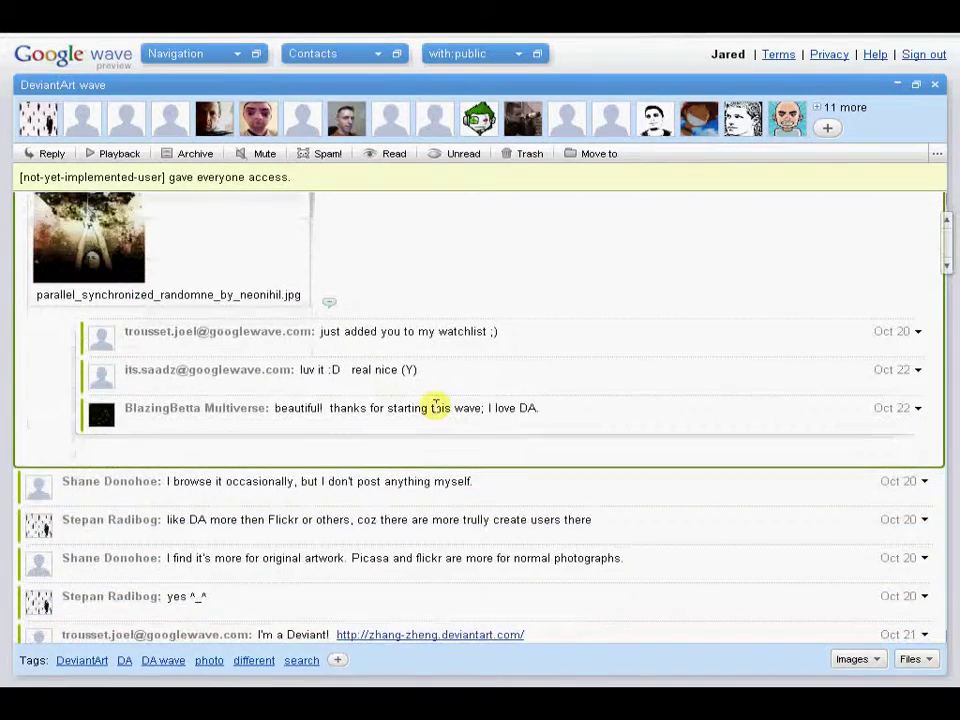
pyautogui.scroll(-4, 436, 405)
pyautogui.scroll(3, 436, 407)
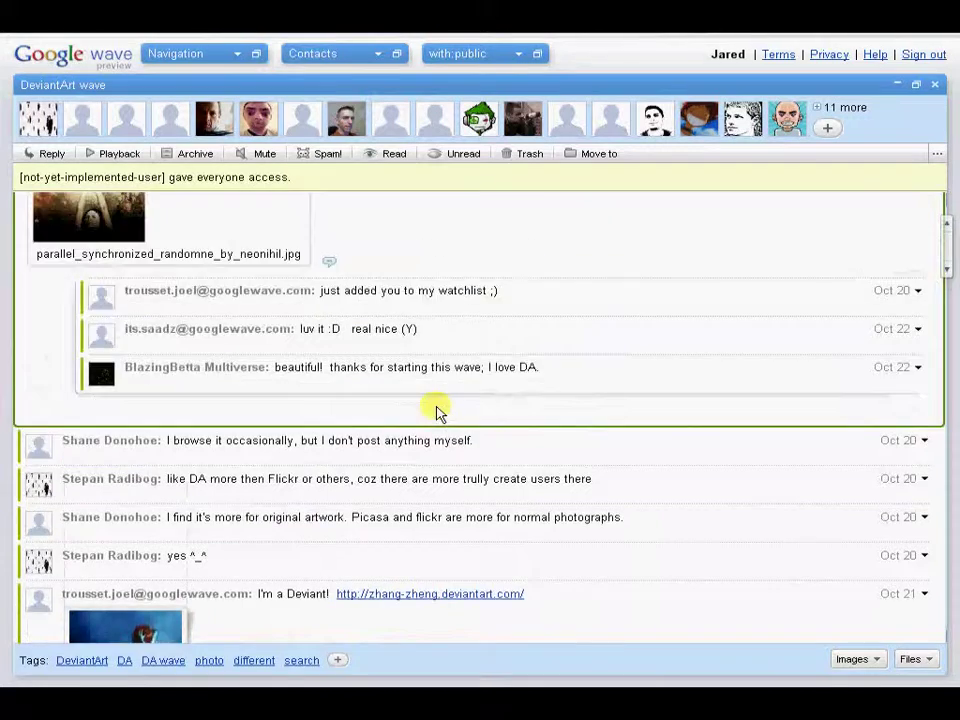
pyautogui.scroll(5, 436, 408)
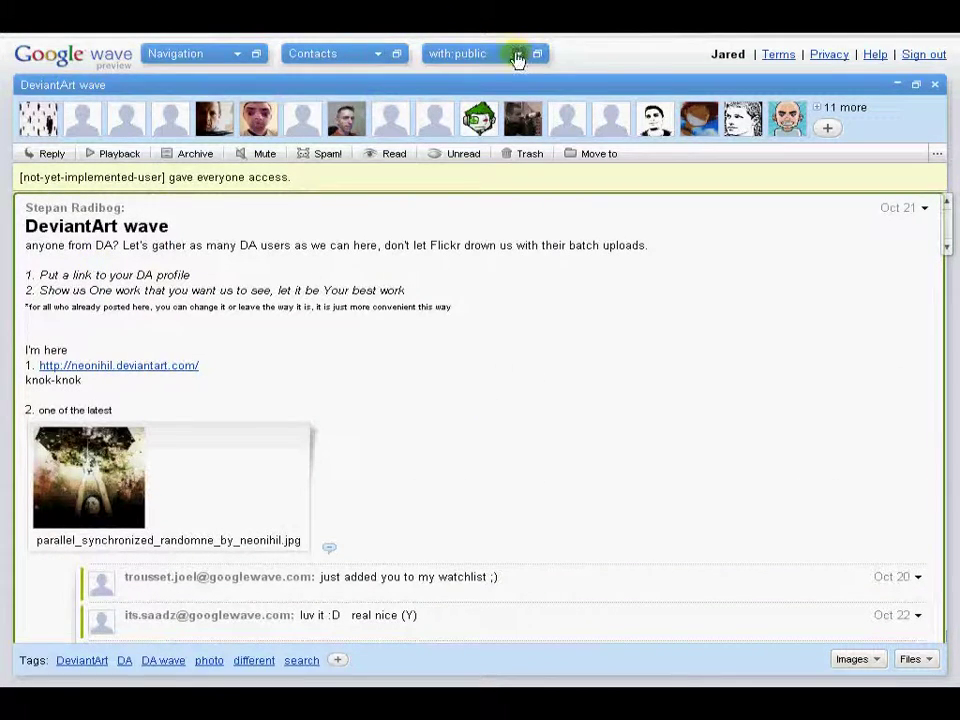
# Step: Preview the minimized Navigation and Contacts panels and restore the multi-panel layout beside the open wave
pyautogui.click(236, 56)
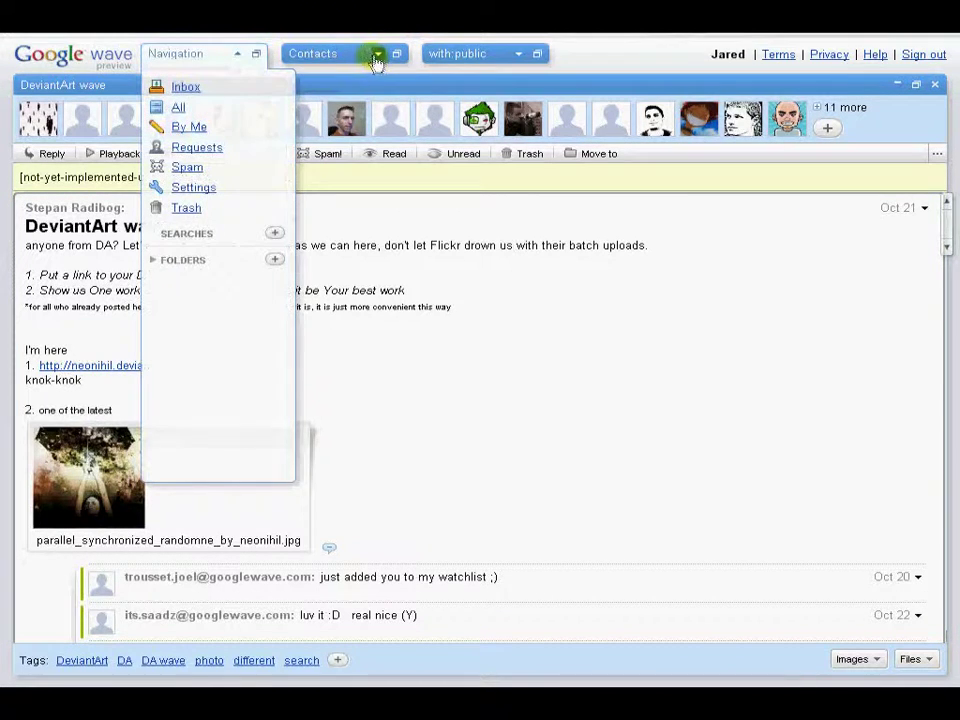
pyautogui.click(376, 56)
pyautogui.click(235, 56)
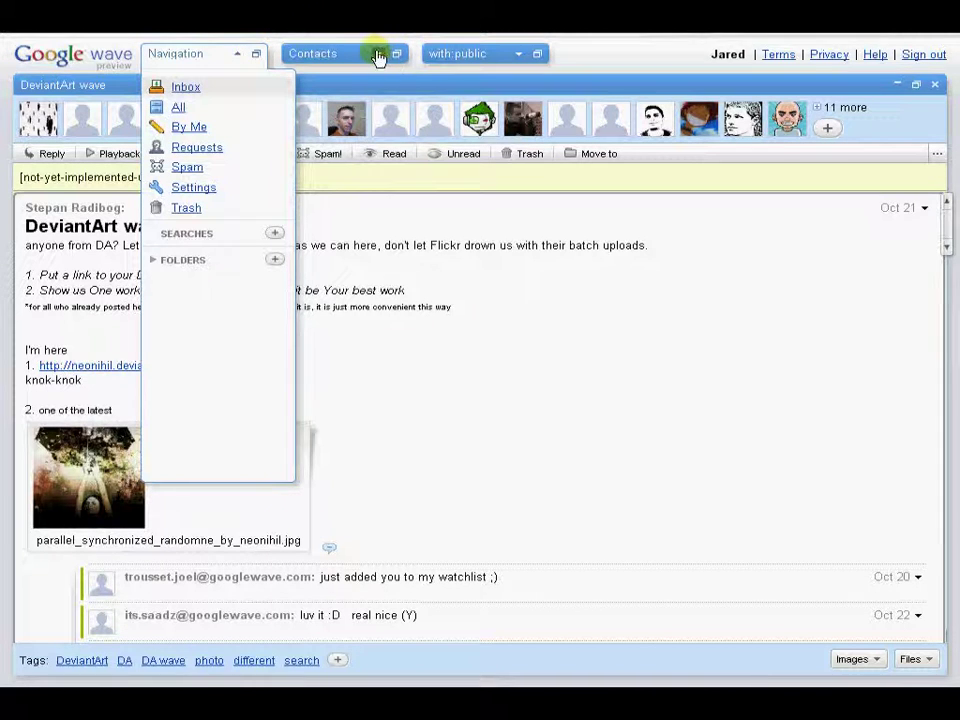
pyautogui.click(258, 55)
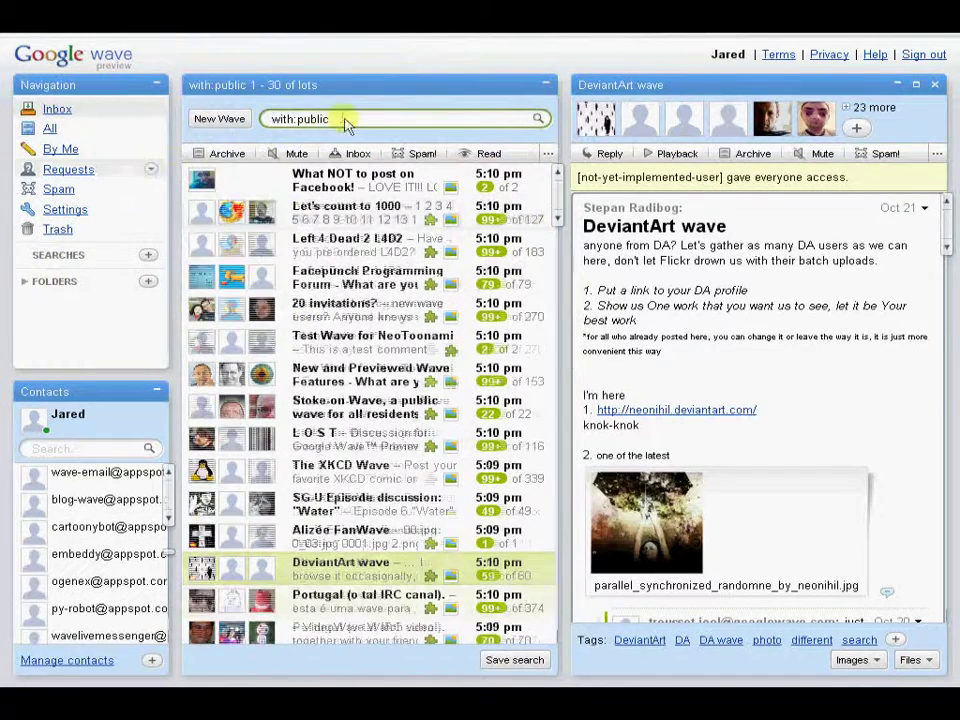
# Step: Show the inbox waves and open "Wave Test blipBlogger: Create your free blog" in the maximized view
pyautogui.click(53, 110)
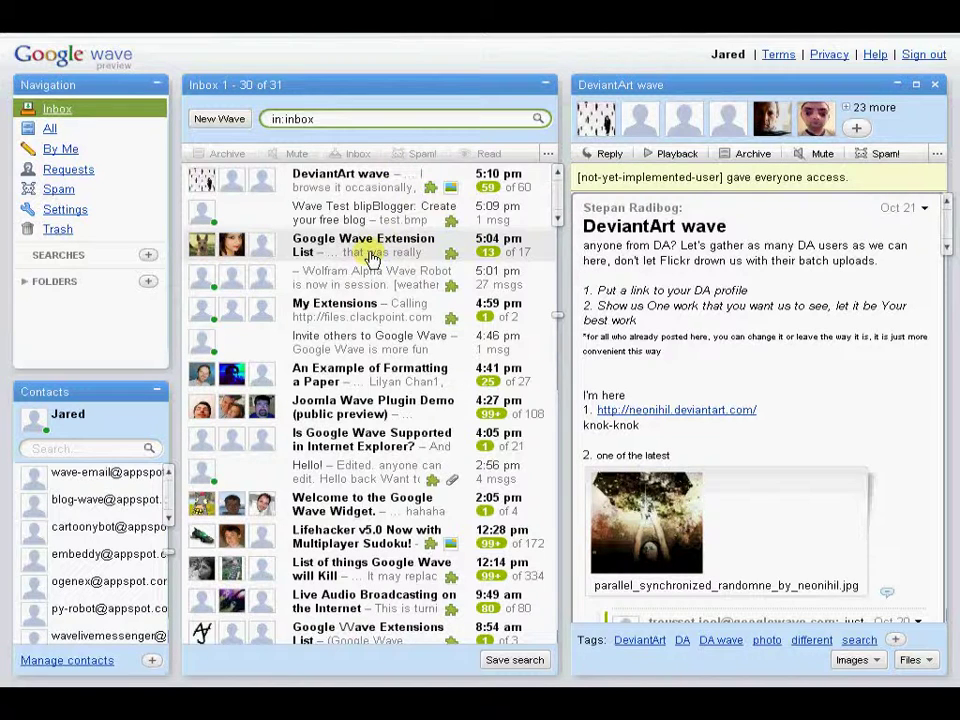
pyautogui.scroll(-3, 372, 258)
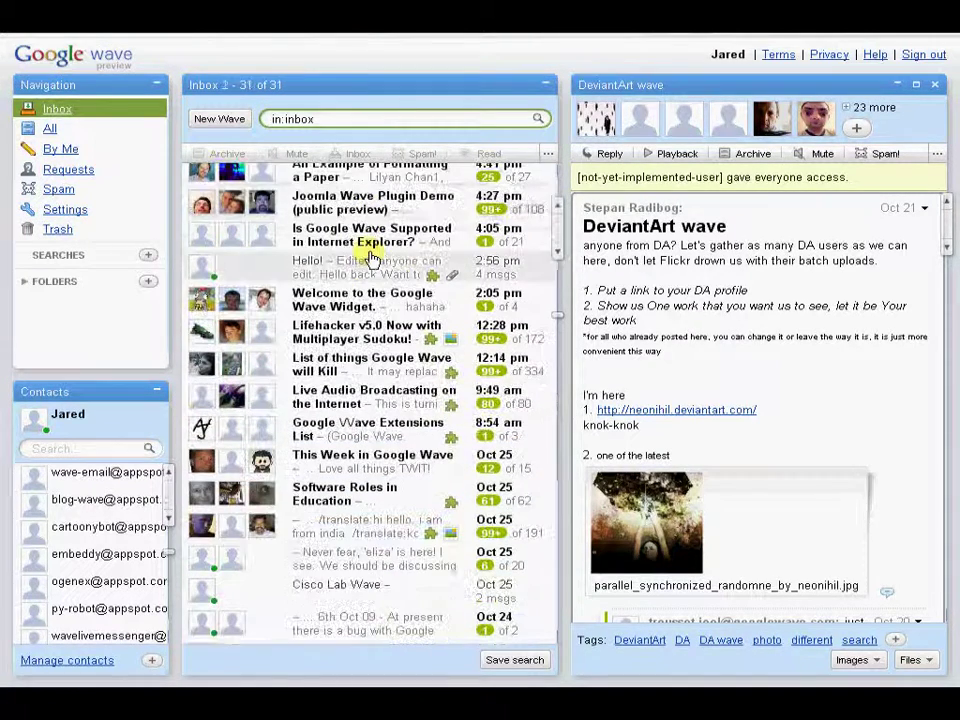
pyautogui.scroll(-3, 372, 258)
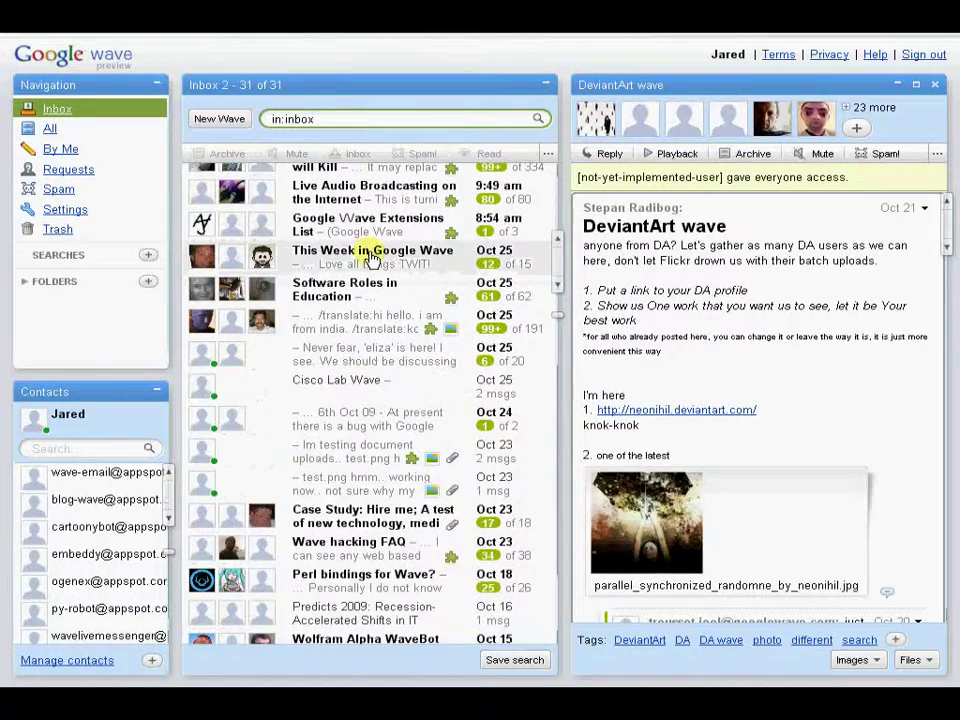
pyautogui.scroll(6, 372, 258)
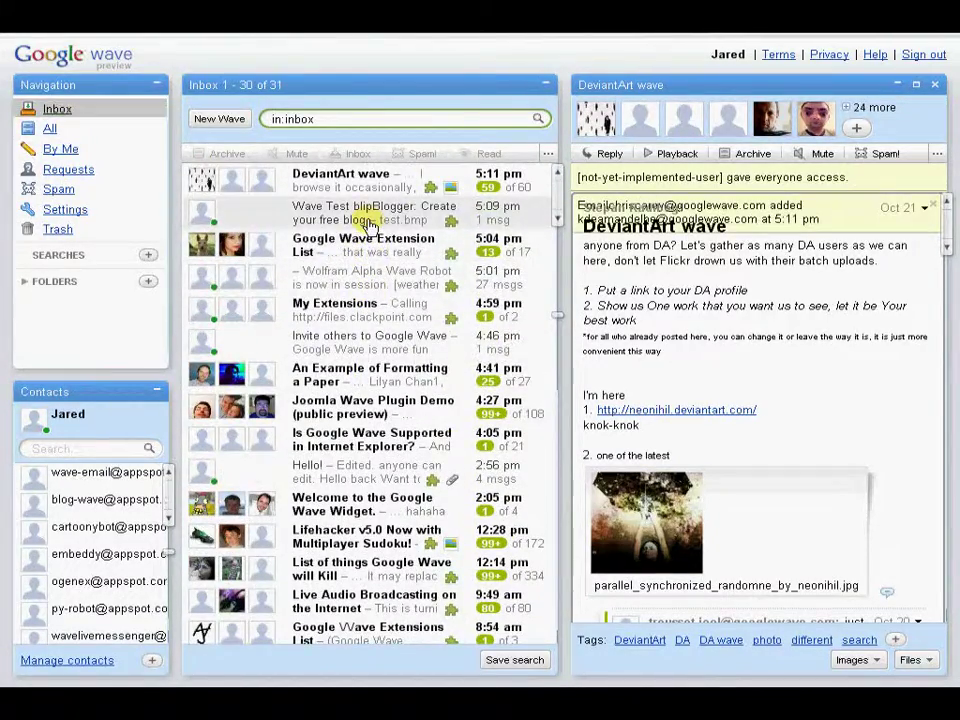
pyautogui.click(370, 219)
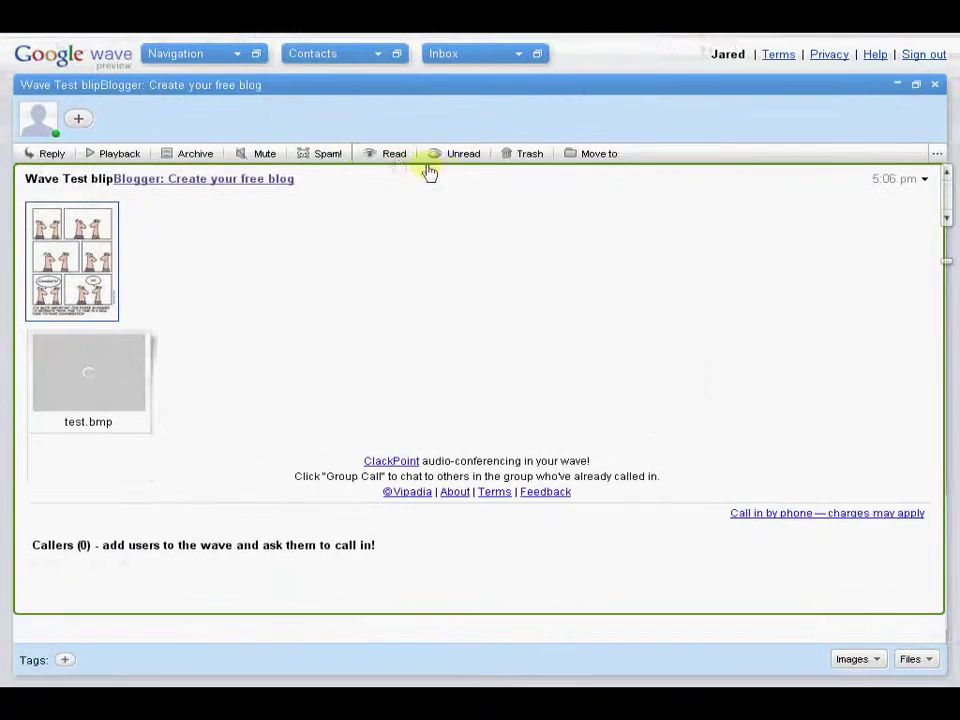
# Step: Add the py-robot contact to the wave as a participant and close the participant picker
pyautogui.scroll(-3, 585, 318)
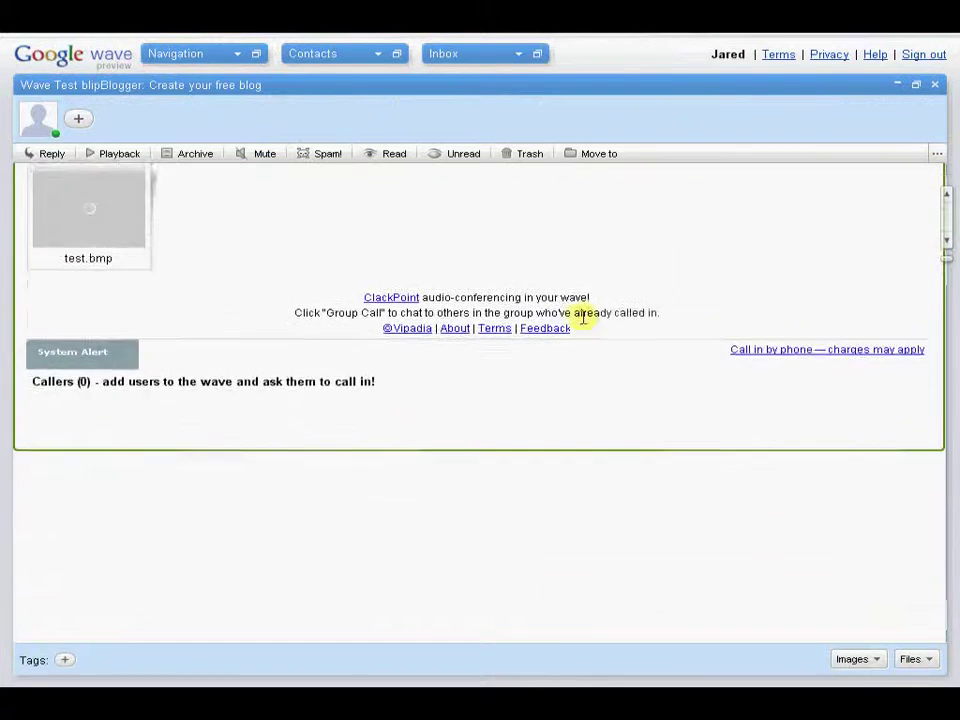
pyautogui.scroll(3, 584, 320)
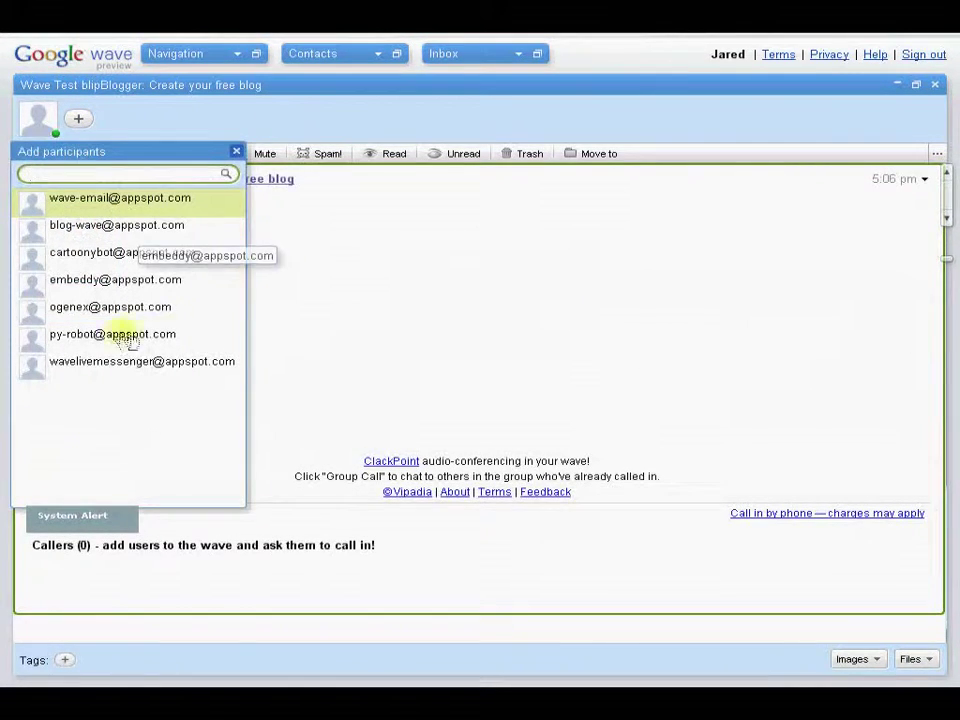
pyautogui.click(105, 340)
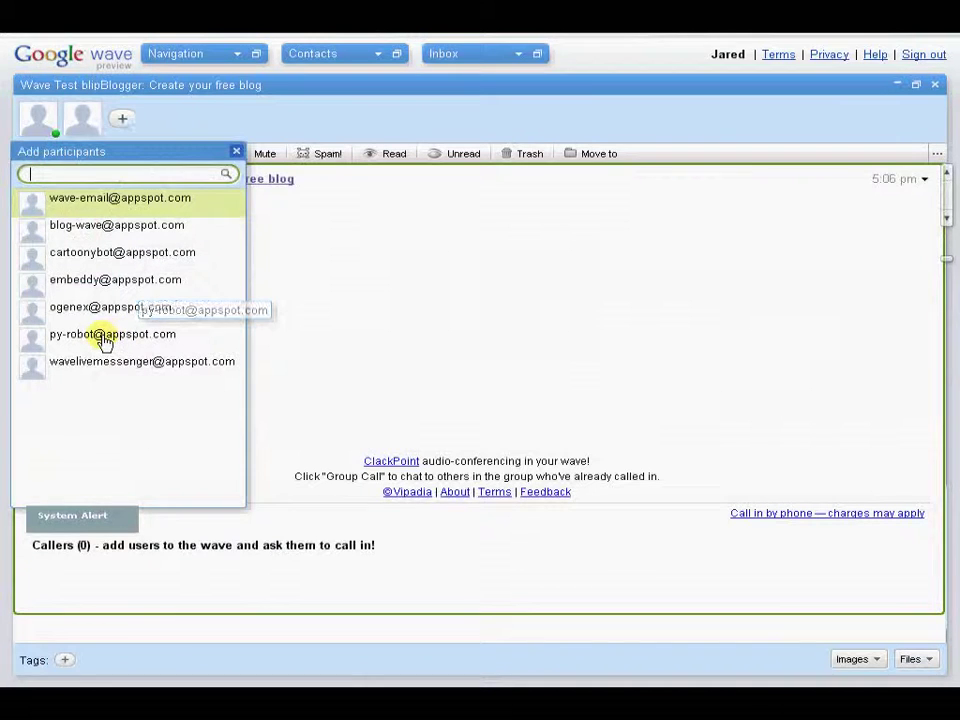
pyautogui.click(233, 151)
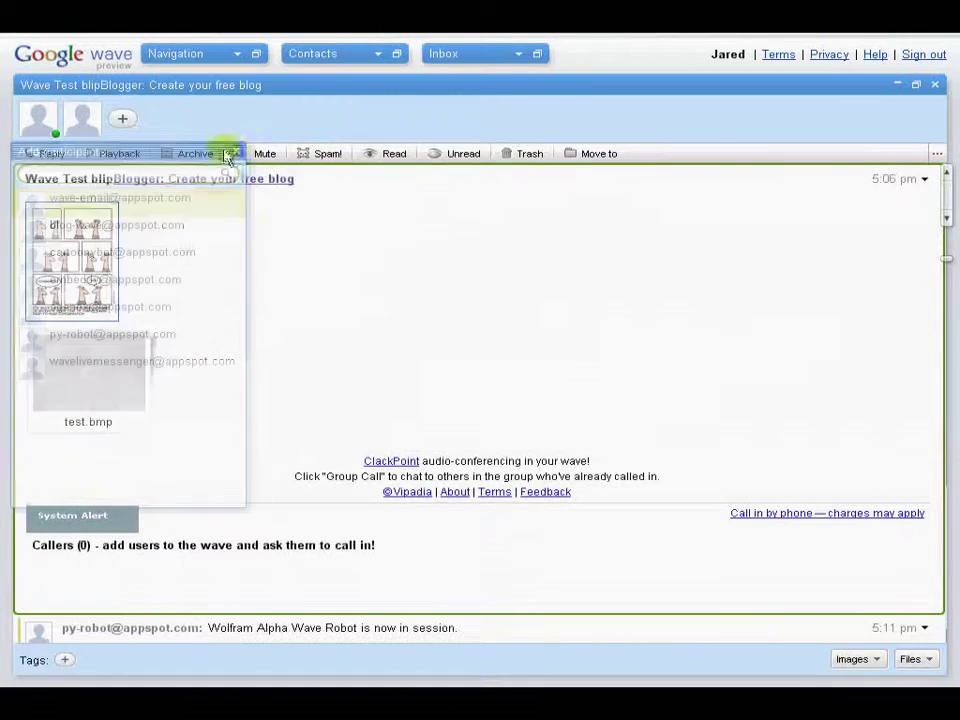
# Step: Post a reply to the wave containing the bracketed robot query "[greg vs jacob]"
pyautogui.scroll(-3, 428, 251)
pyautogui.scroll(-1, 531, 495)
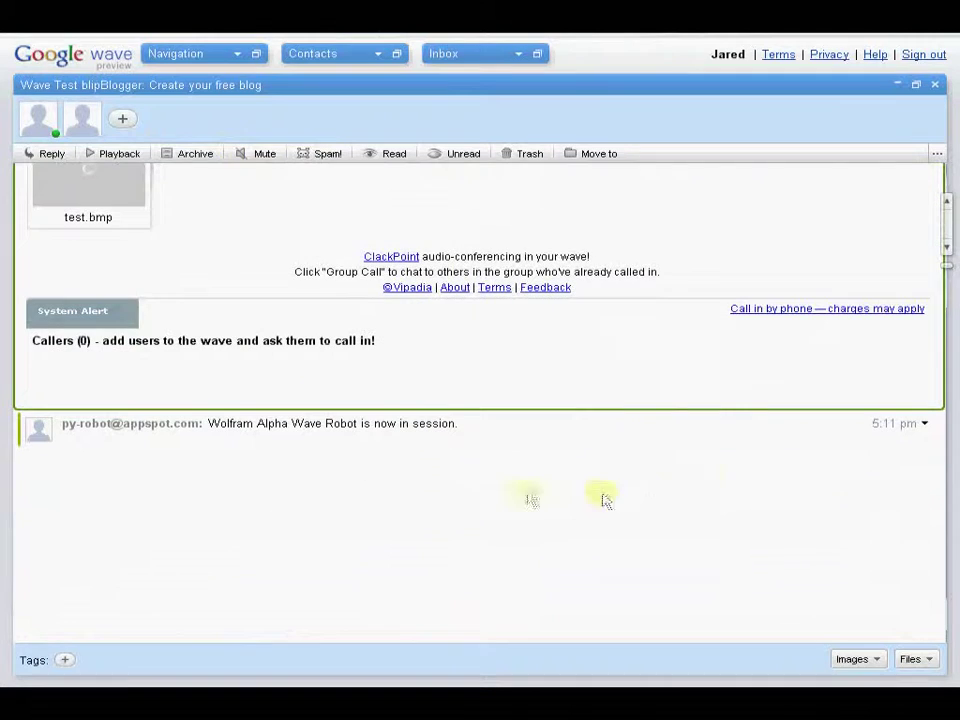
pyautogui.click(47, 155)
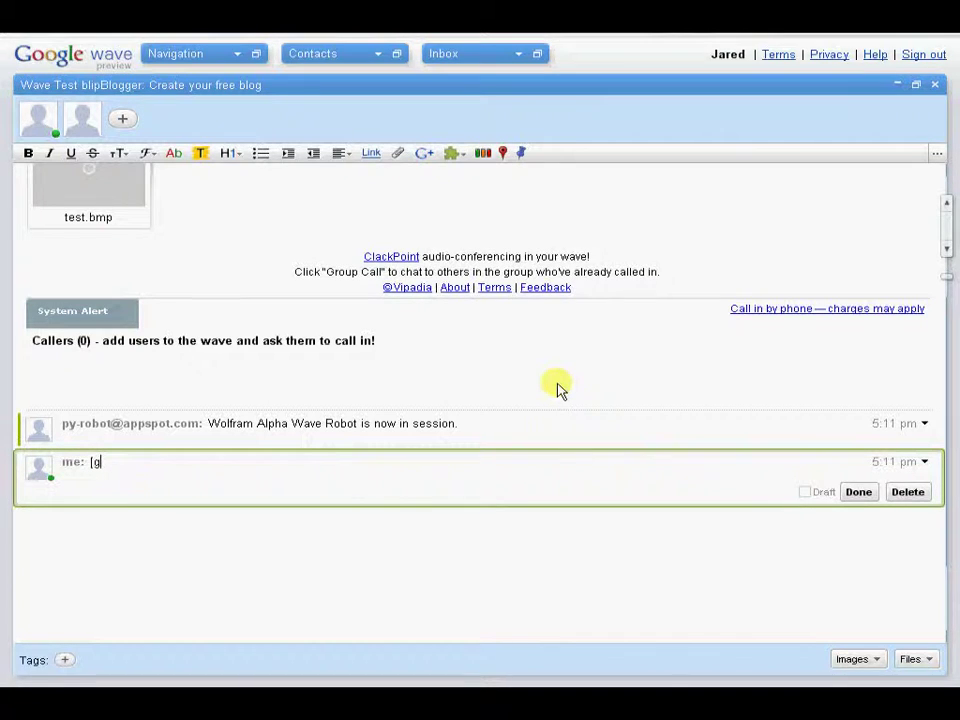
pyautogui.write('[greg')
pyautogui.scroll(-1, 557, 388)
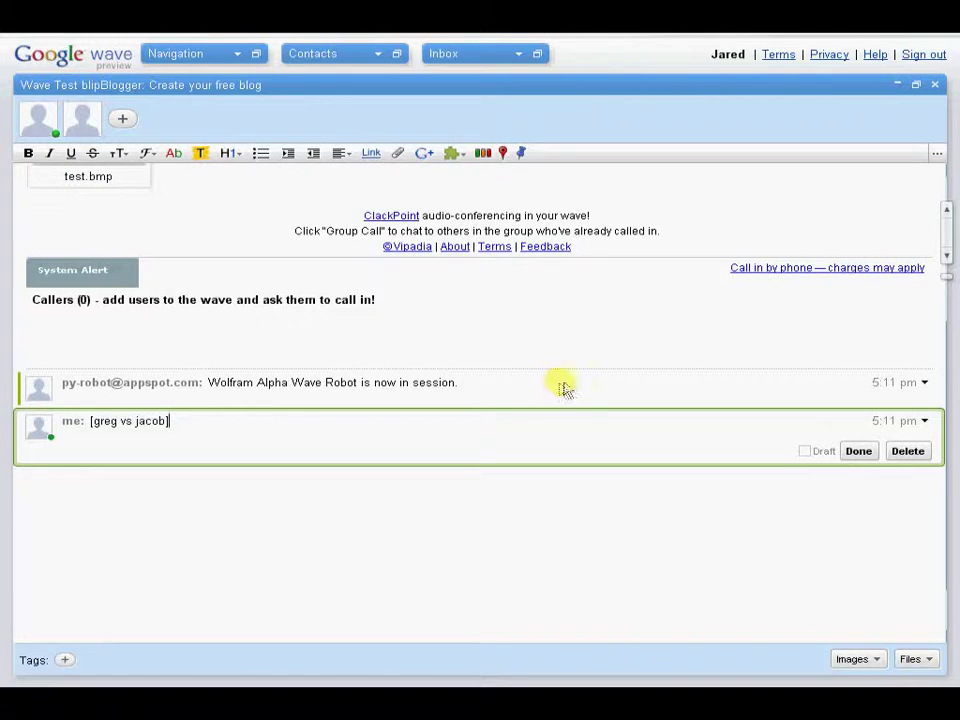
pyautogui.click(866, 453)
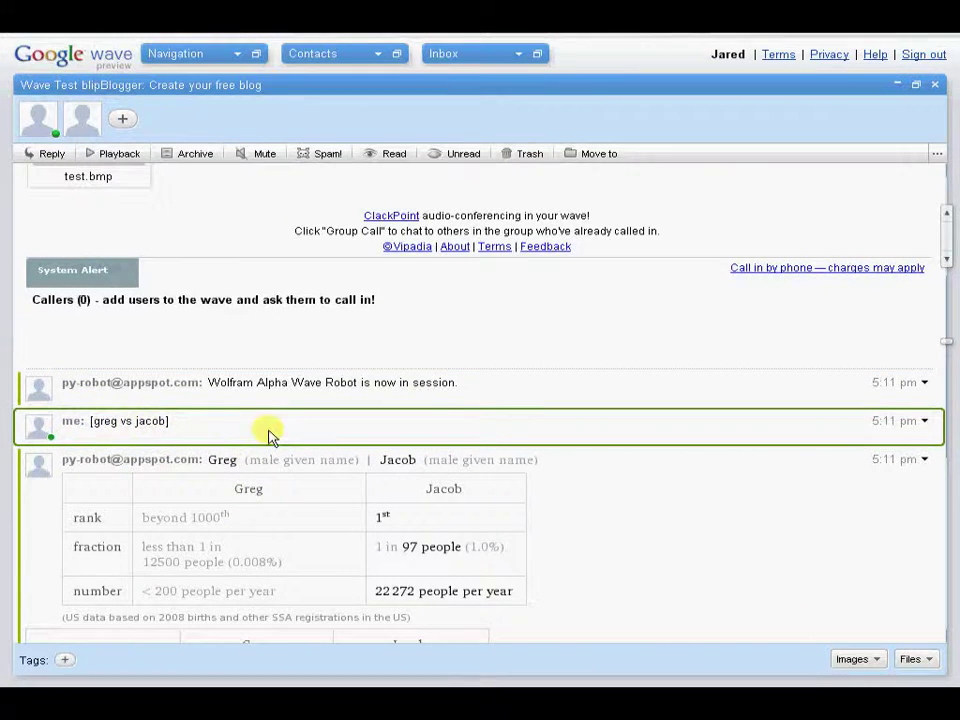
# Step: Review the robot's comparison tables and add the cartoonybot contact to the wave as another participant
pyautogui.scroll(-3, 656, 480)
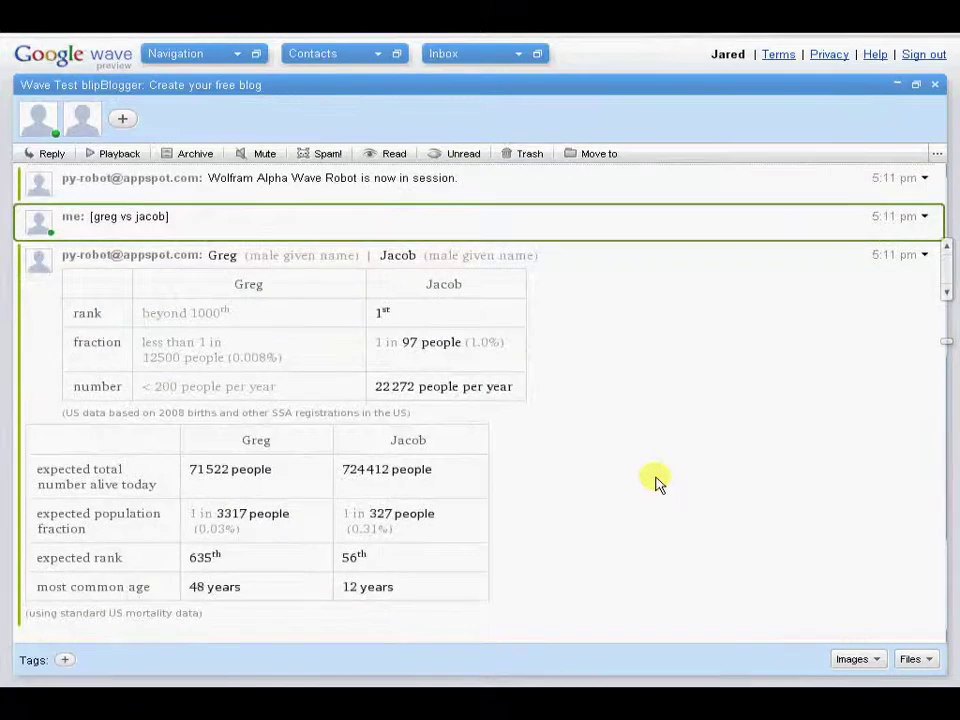
pyautogui.scroll(-3, 657, 481)
pyautogui.scroll(3, 658, 483)
pyautogui.scroll(-2, 767, 432)
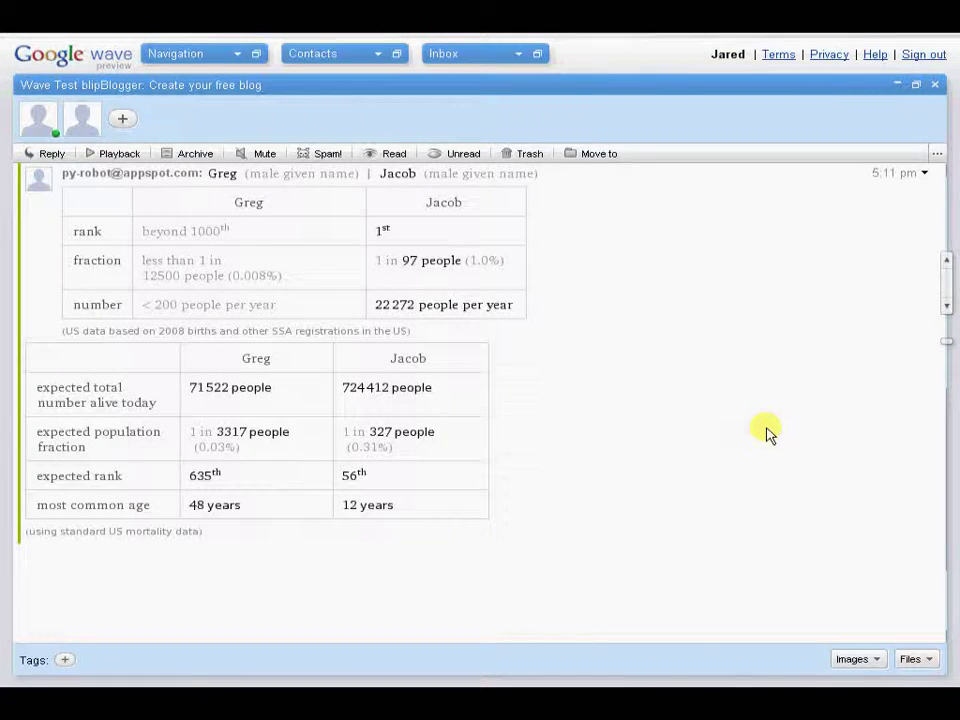
pyautogui.scroll(2, 622, 413)
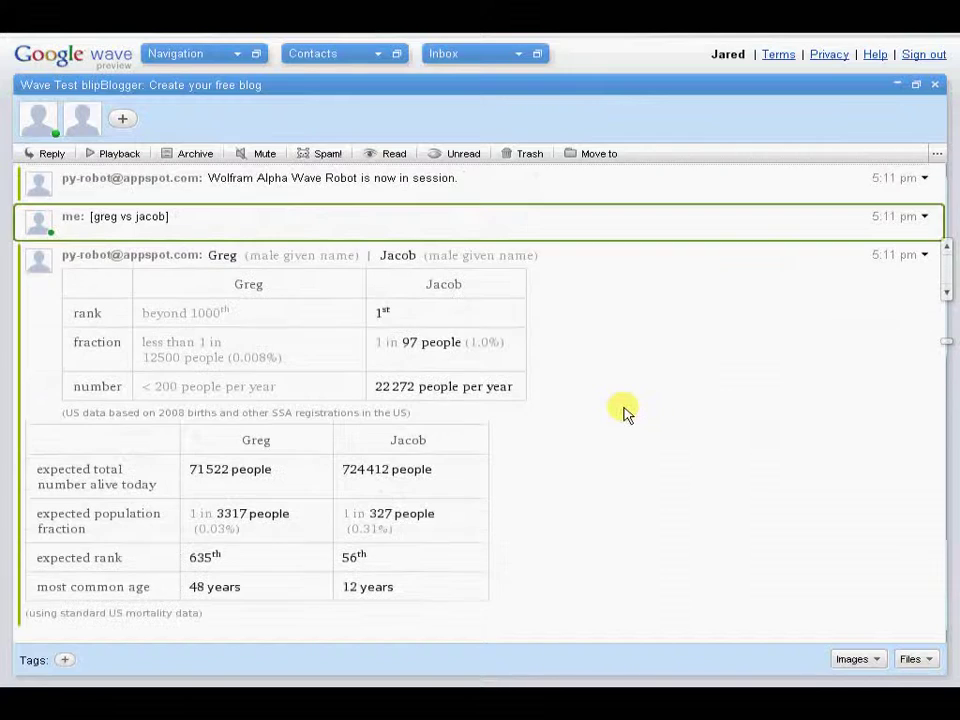
pyautogui.click(121, 120)
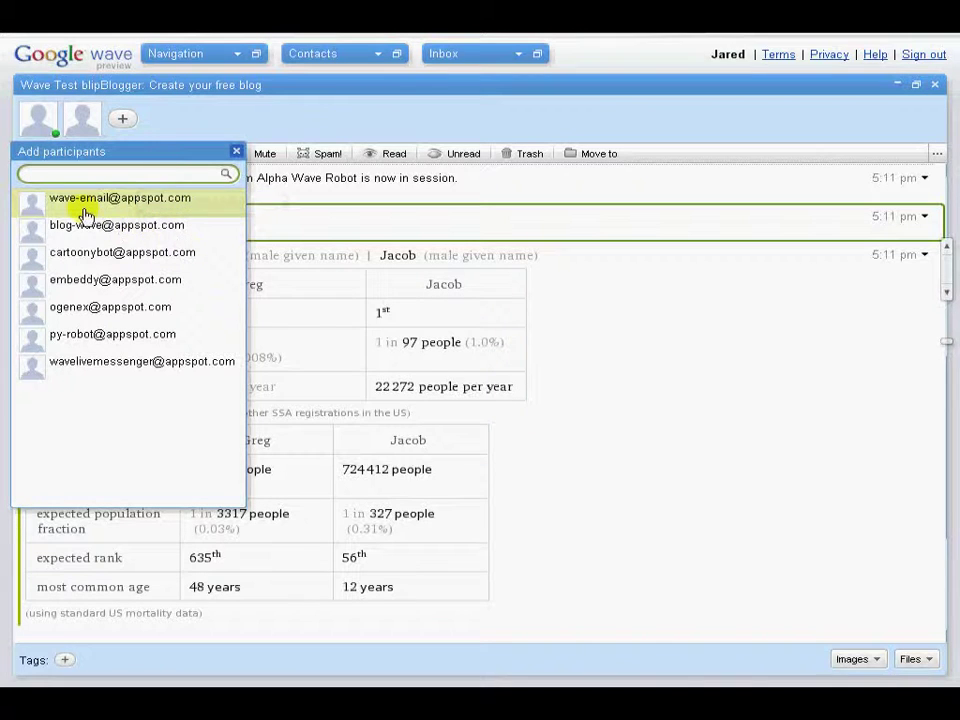
pyautogui.click(222, 226)
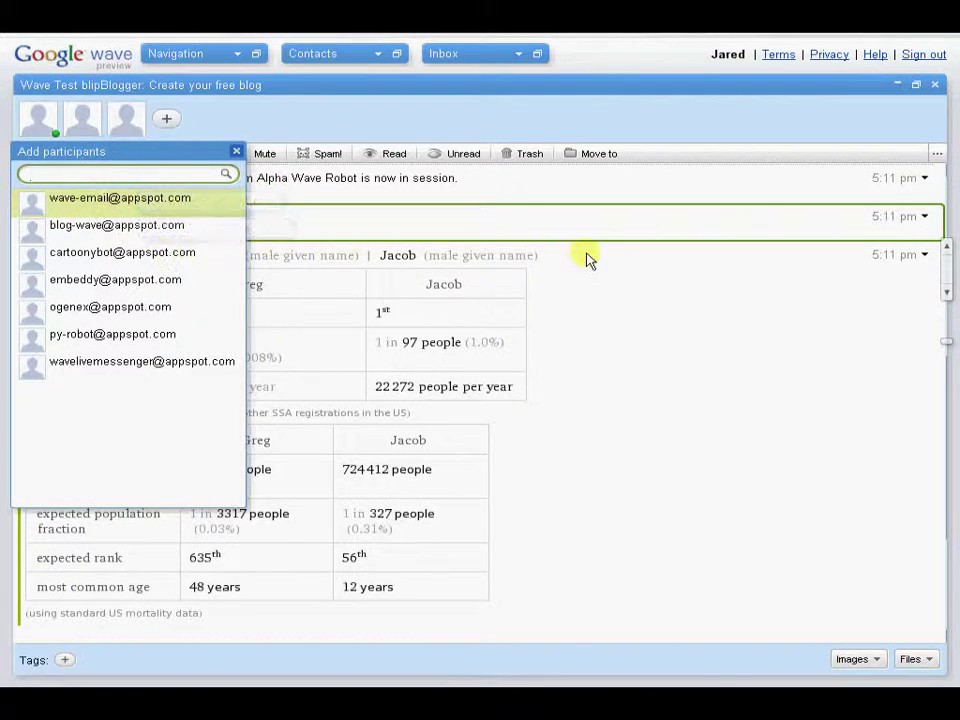
pyautogui.click(237, 153)
# Step: Post a new reply reading "Hello" beneath the comparison tables
pyautogui.scroll(-3, 542, 338)
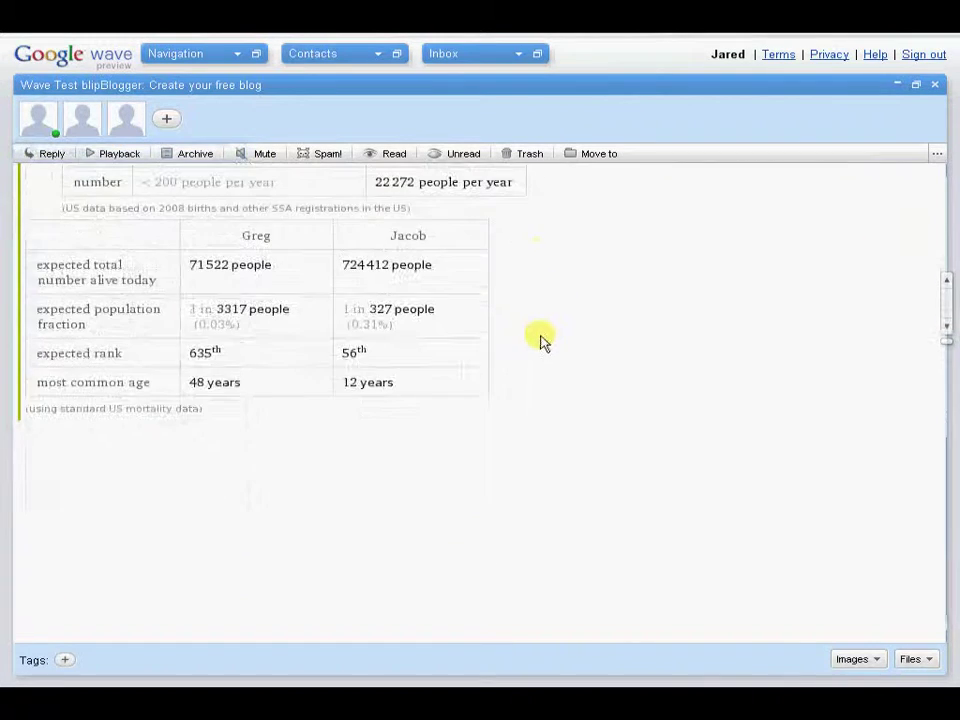
pyautogui.scroll(3, 440, 372)
pyautogui.scroll(-3, 440, 372)
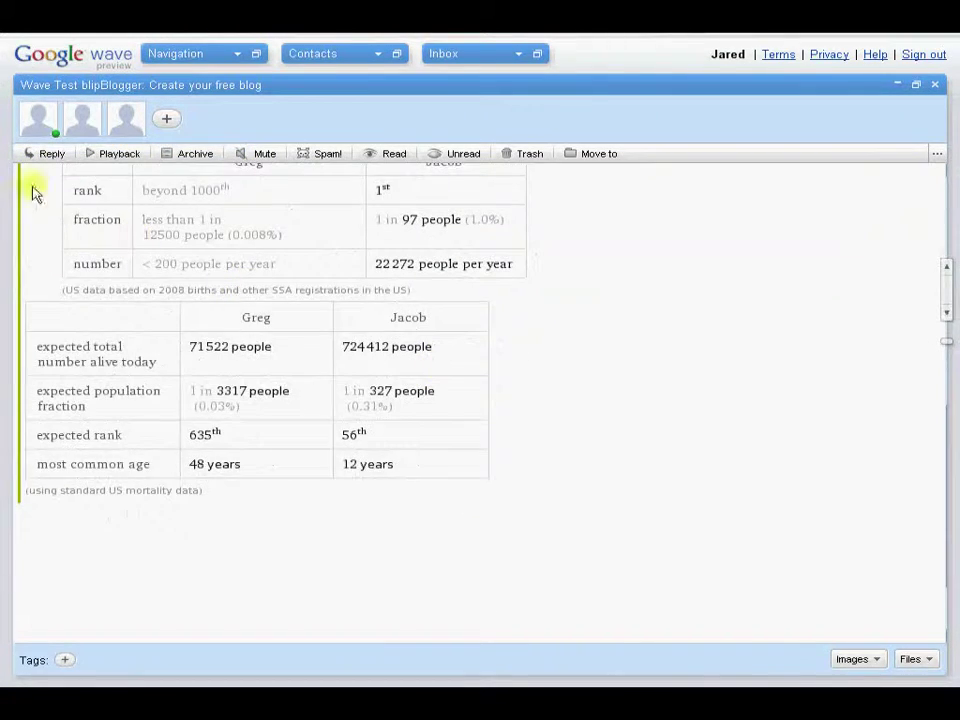
pyautogui.click(45, 153)
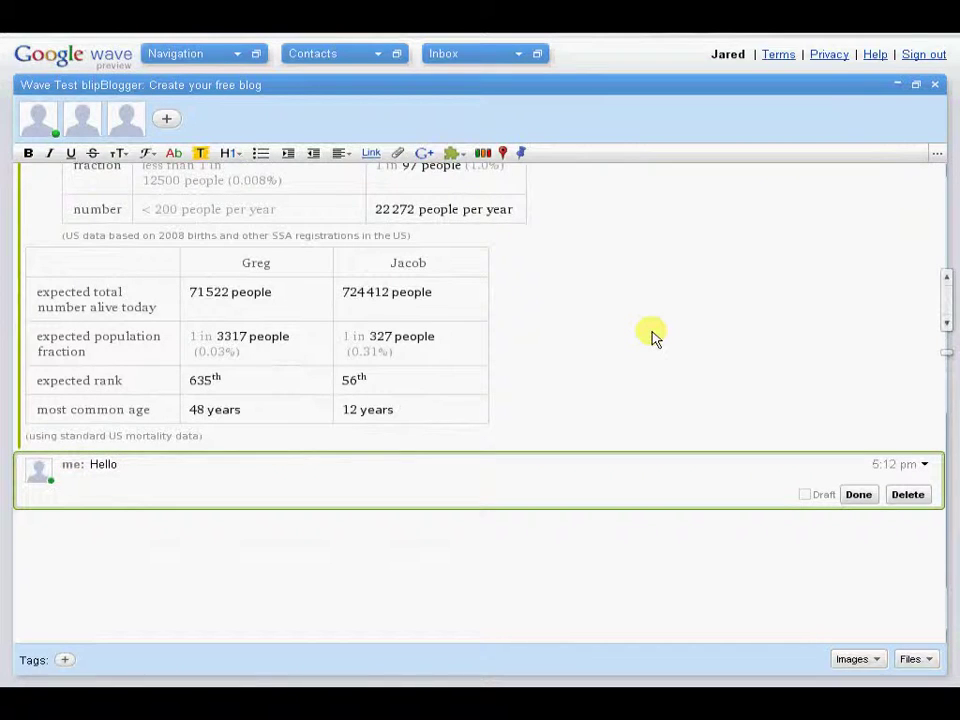
pyautogui.hotkey('shift', 'Return')
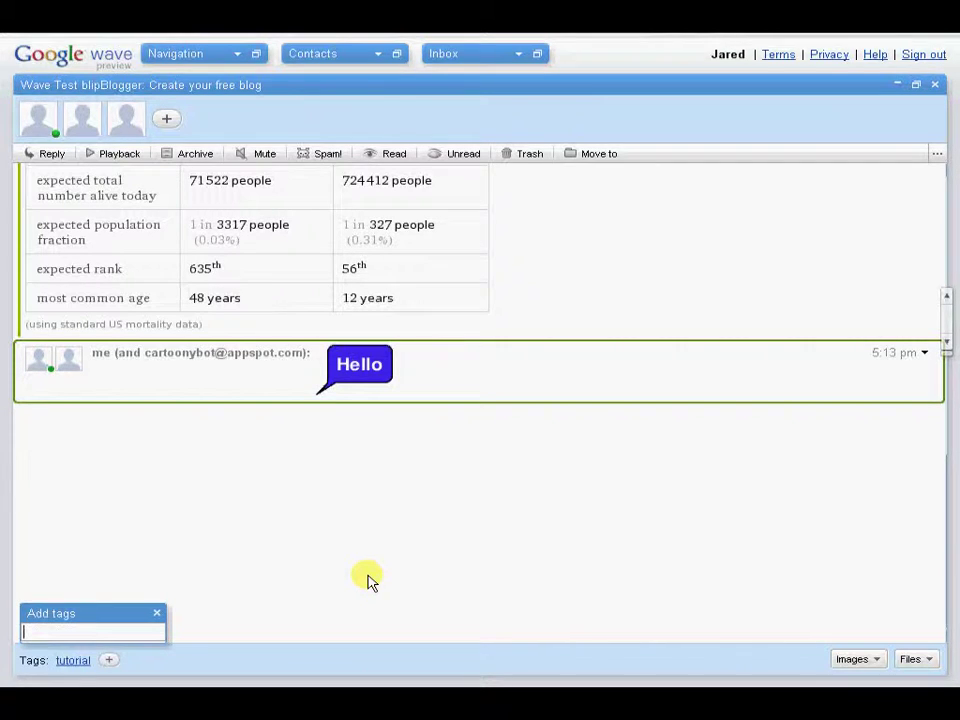
# Step: Finish tagging the wave by adding the tag "wave", and look back over its messages
pyautogui.click(156, 613)
pyautogui.scroll(10, 478, 553)
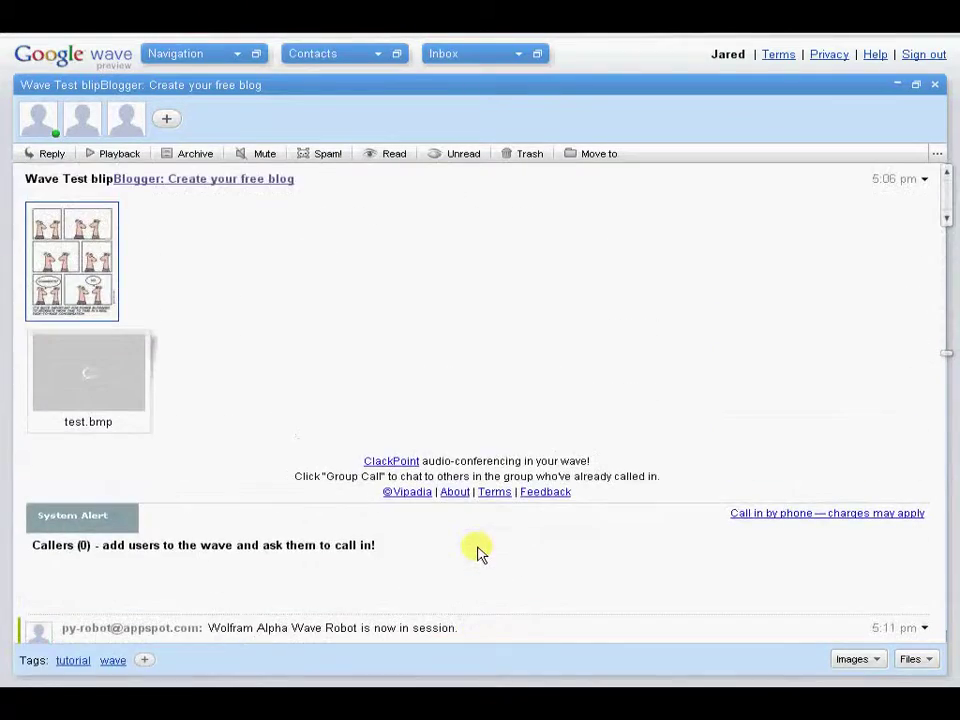
pyautogui.scroll(-10, 478, 553)
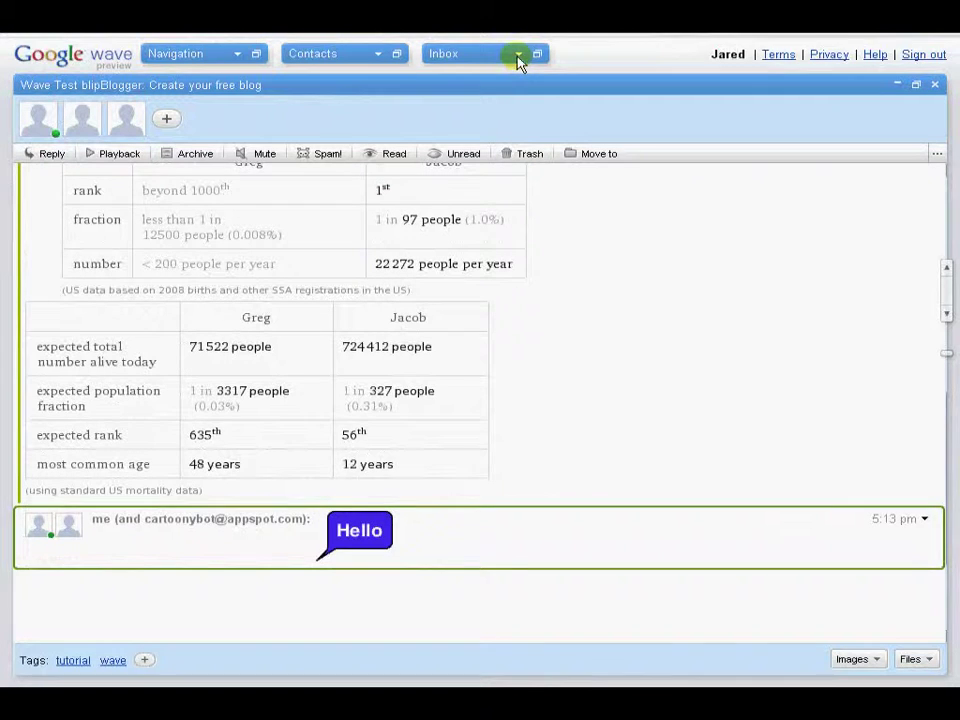
pyautogui.click(780, 282)
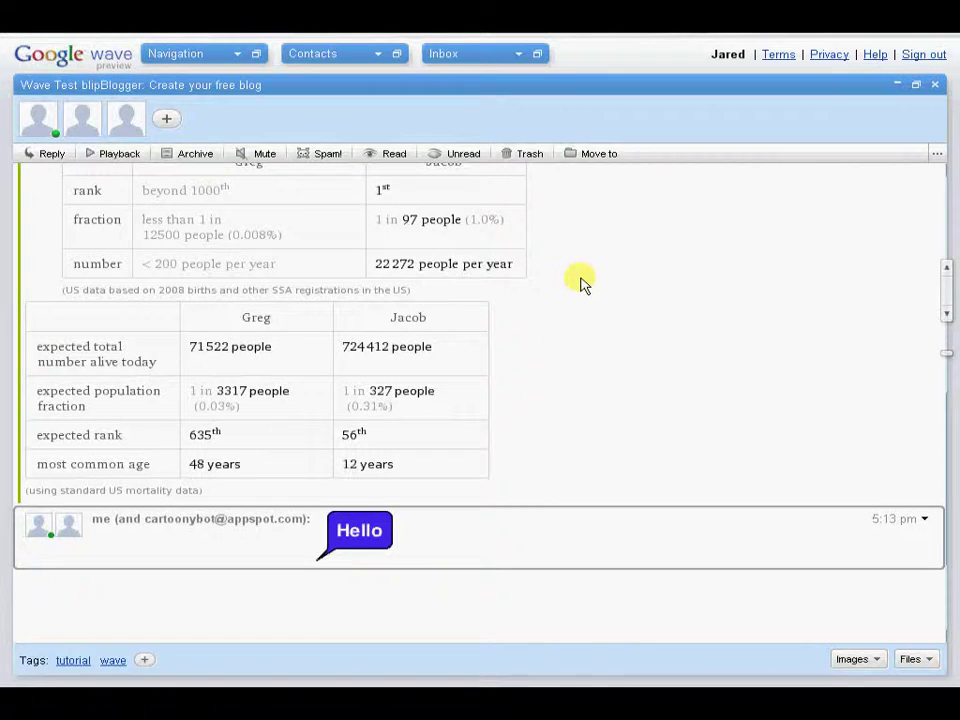
# Step: Start playback of the wave's history and step back and forth between its first two revisions
pyautogui.click(110, 154)
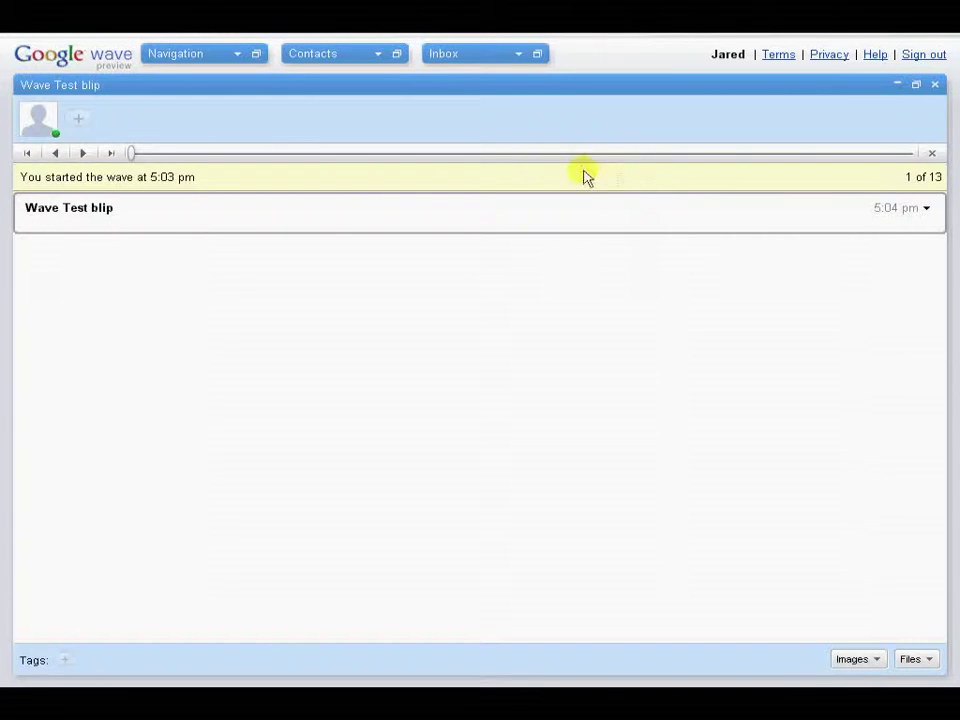
pyautogui.click(86, 153)
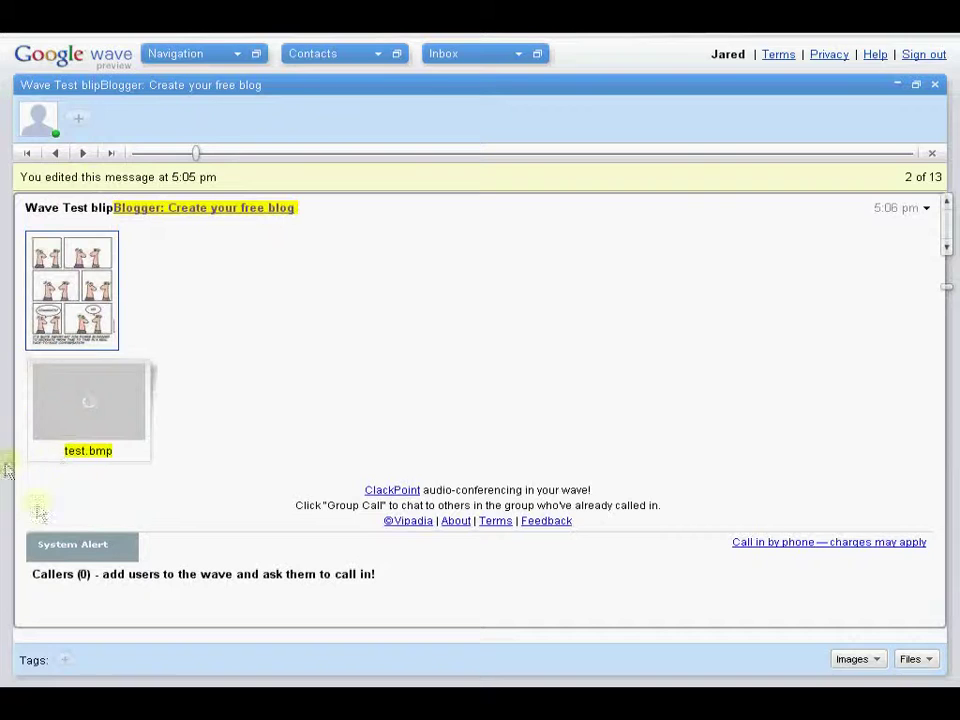
pyautogui.click(57, 156)
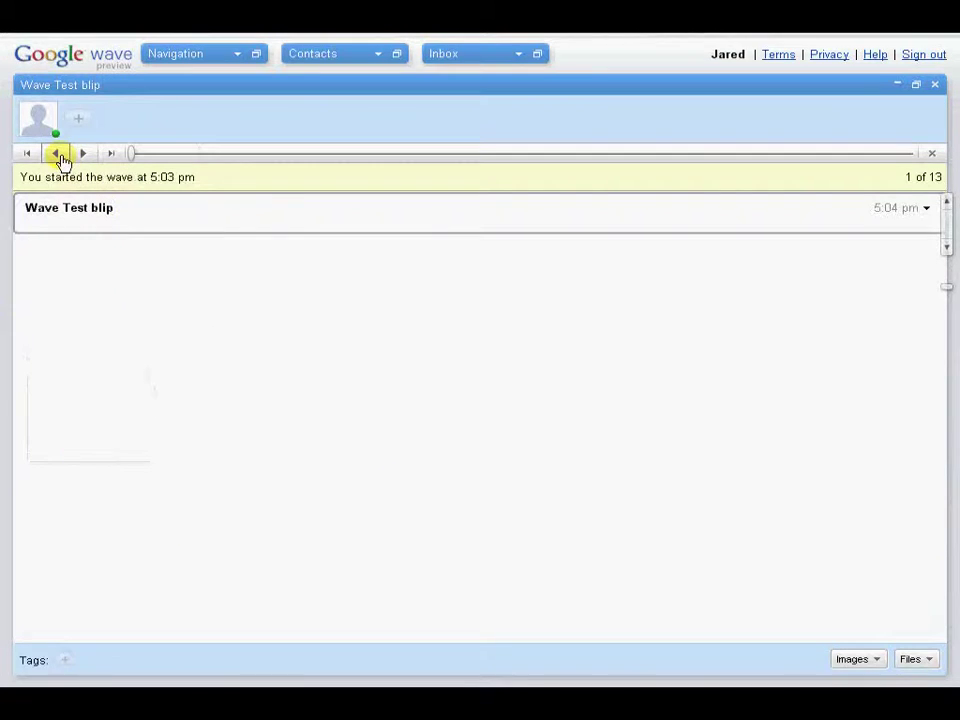
pyautogui.click(84, 157)
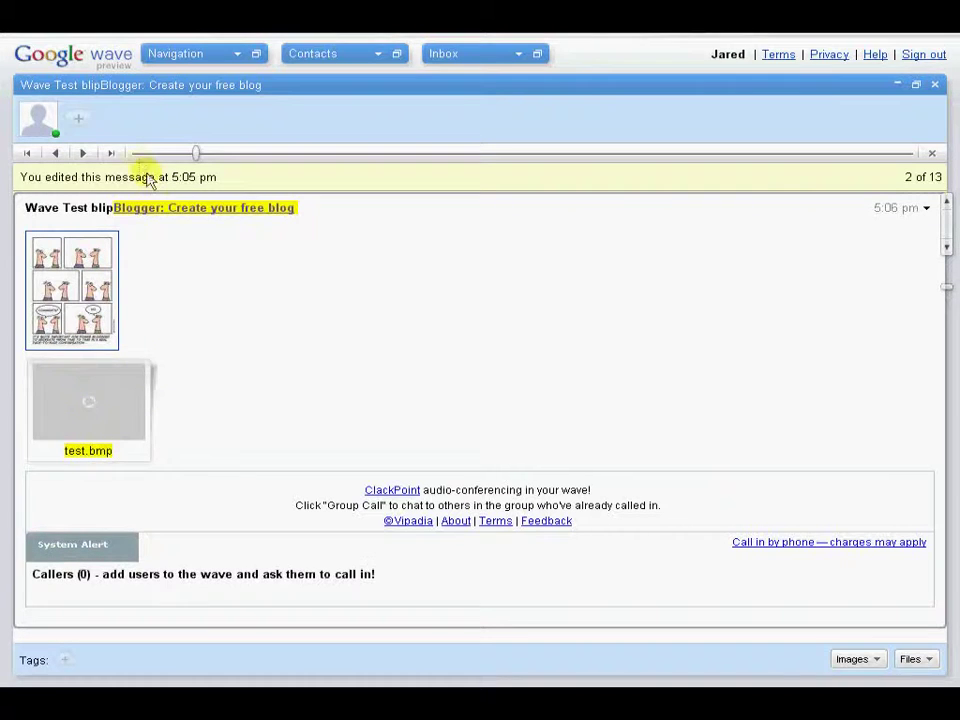
# Step: Step the playback forward to the revision where cartoonybot was added, reviewing the messages present at each revision
pyautogui.click(84, 157)
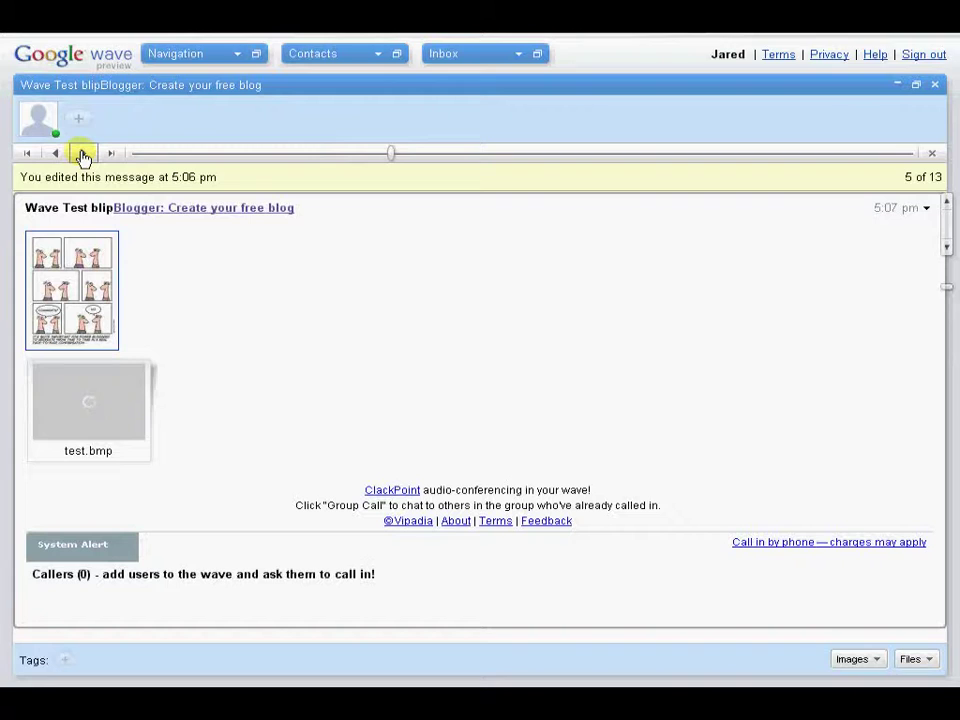
pyautogui.click(83, 155)
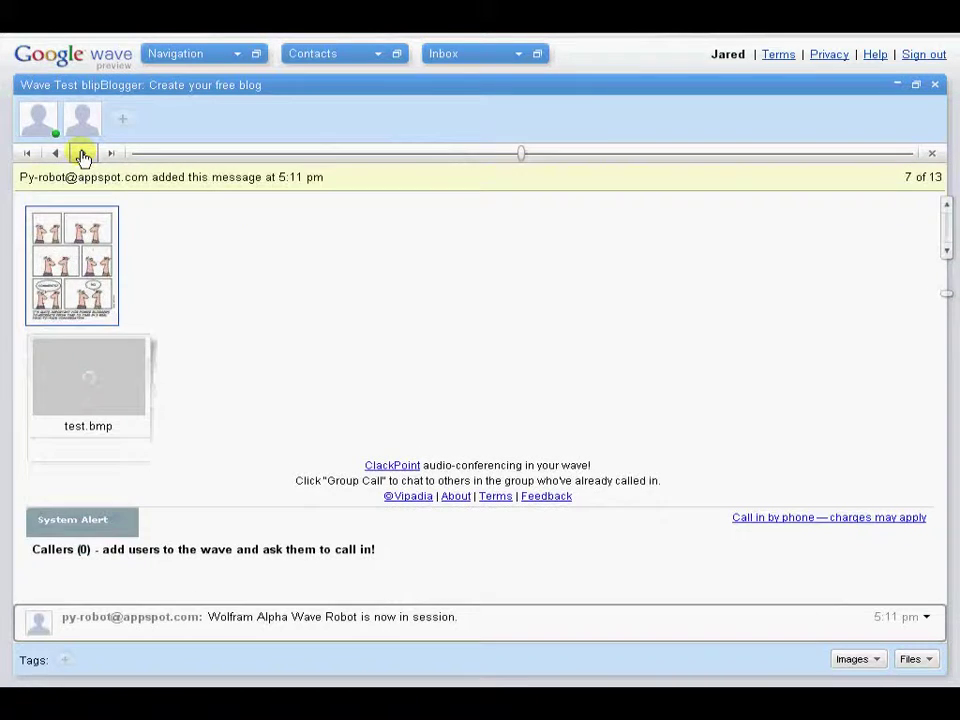
pyautogui.click(85, 157)
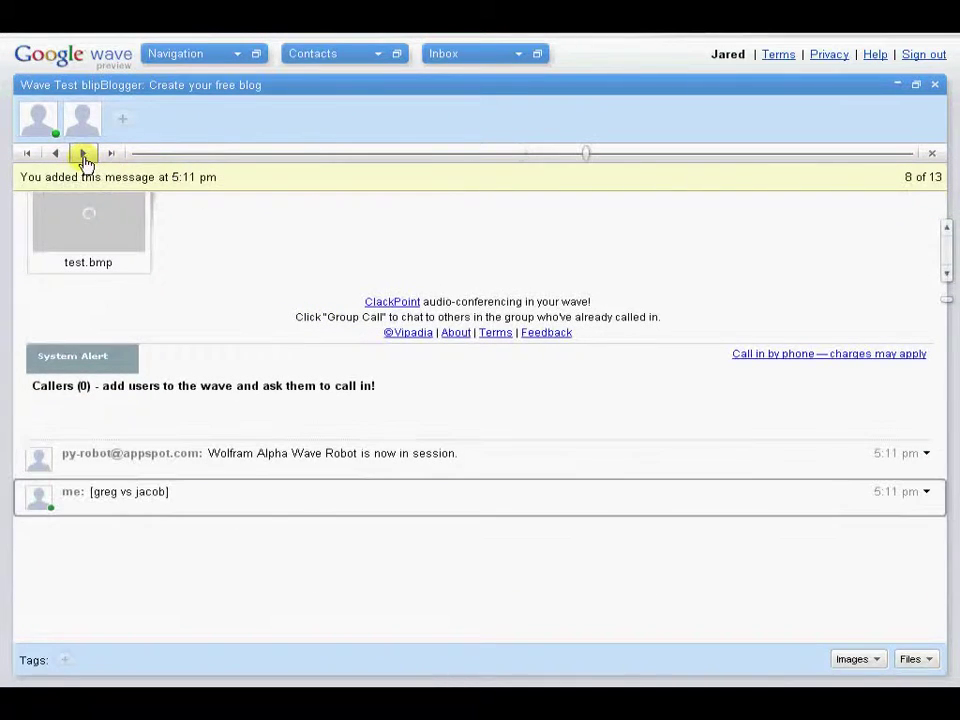
pyautogui.click(84, 157)
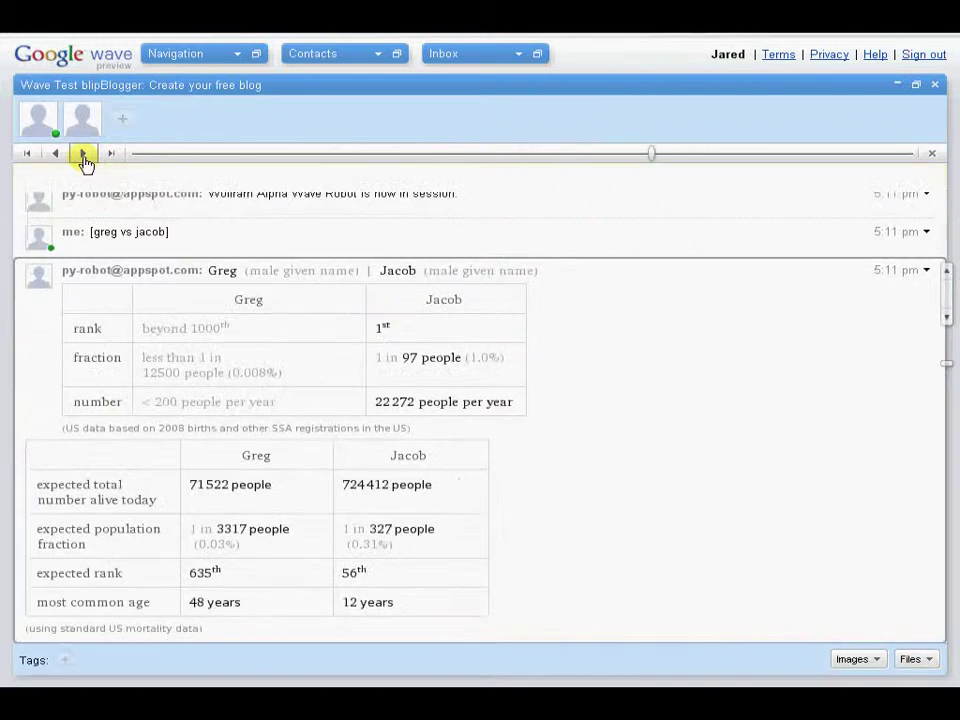
pyautogui.scroll(-4, 484, 310)
pyautogui.scroll(4, 472, 302)
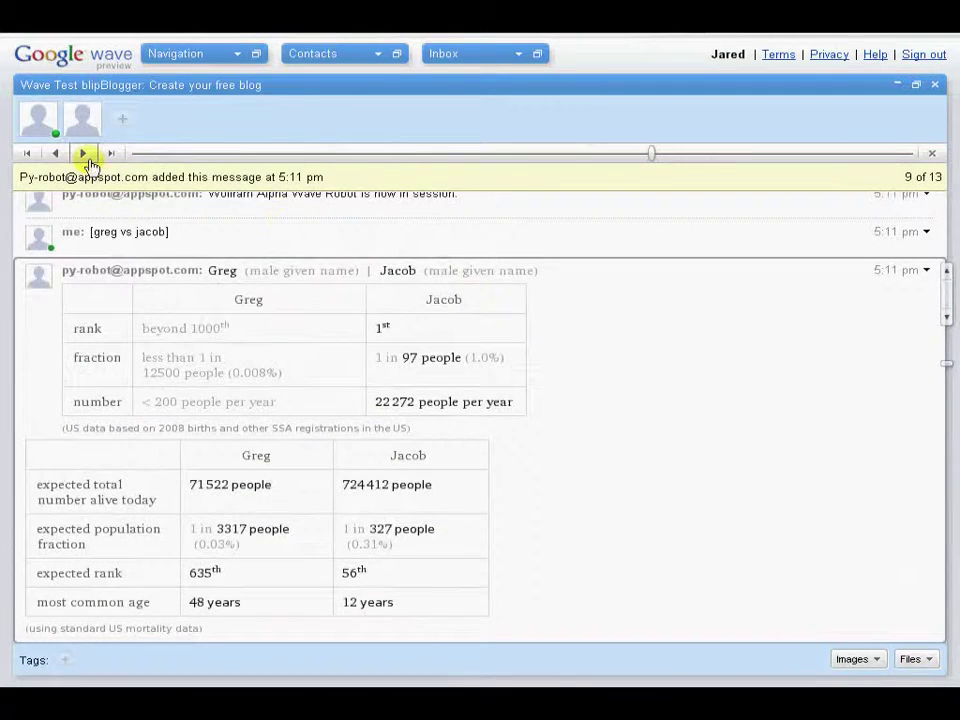
pyautogui.click(83, 154)
pyautogui.scroll(3, 640, 312)
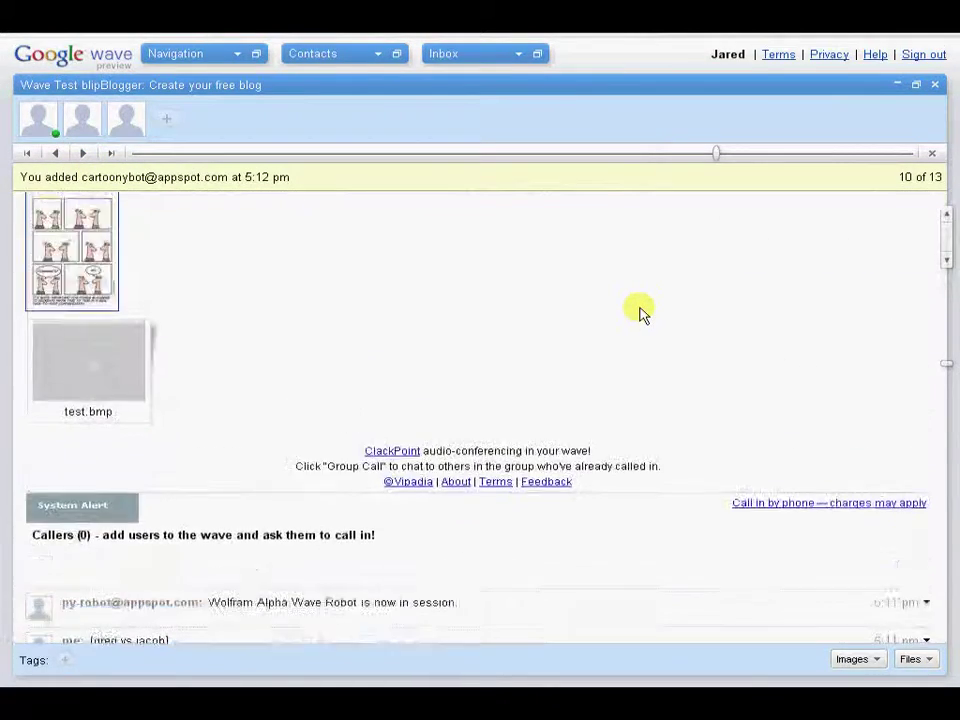
pyautogui.scroll(-5, 640, 312)
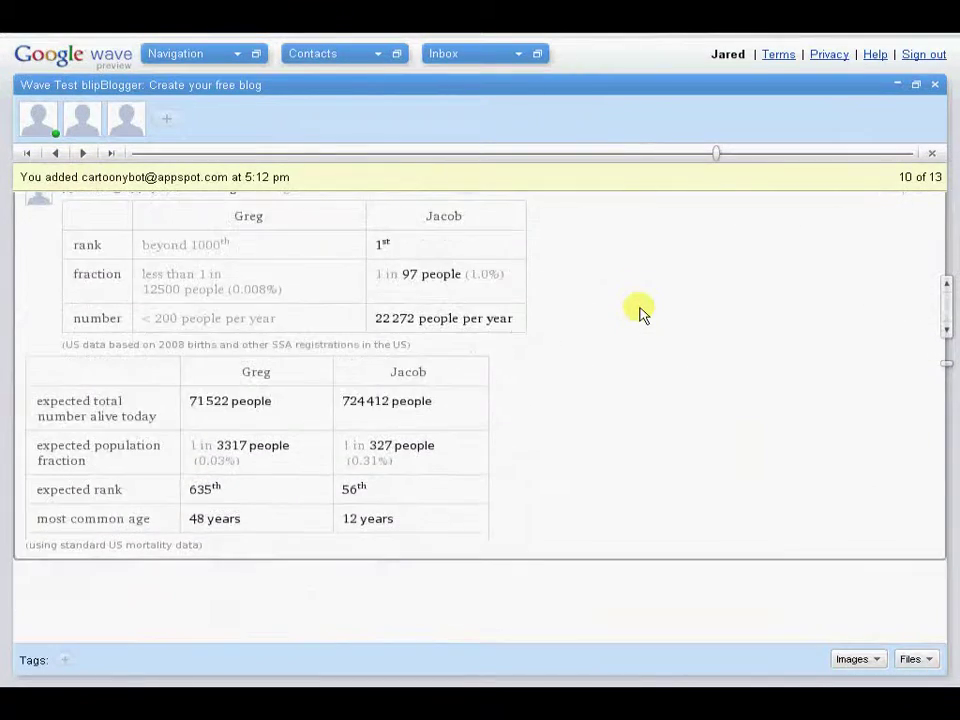
pyautogui.scroll(2, 640, 312)
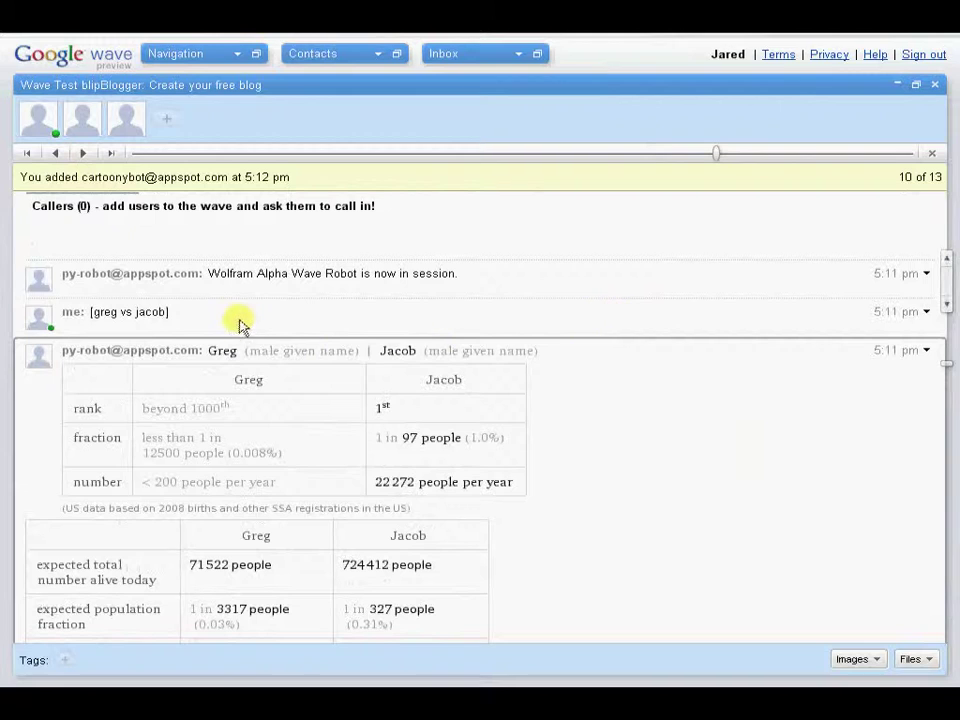
# Step: Check the options offered for individual messages during playback, and close the playback
pyautogui.click(927, 312)
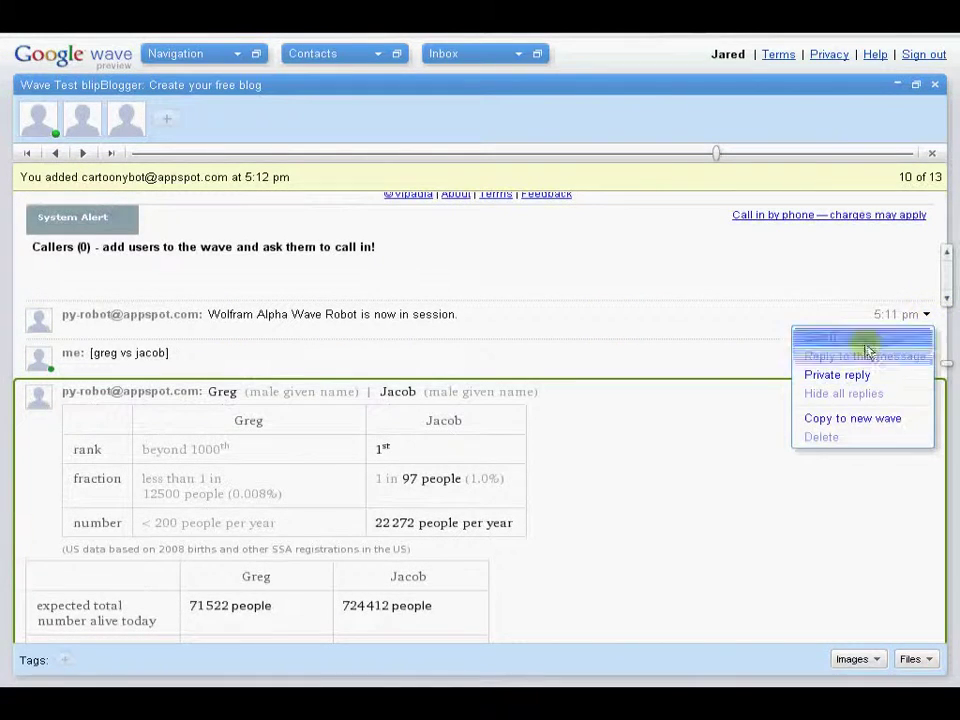
pyautogui.click(926, 356)
pyautogui.click(932, 153)
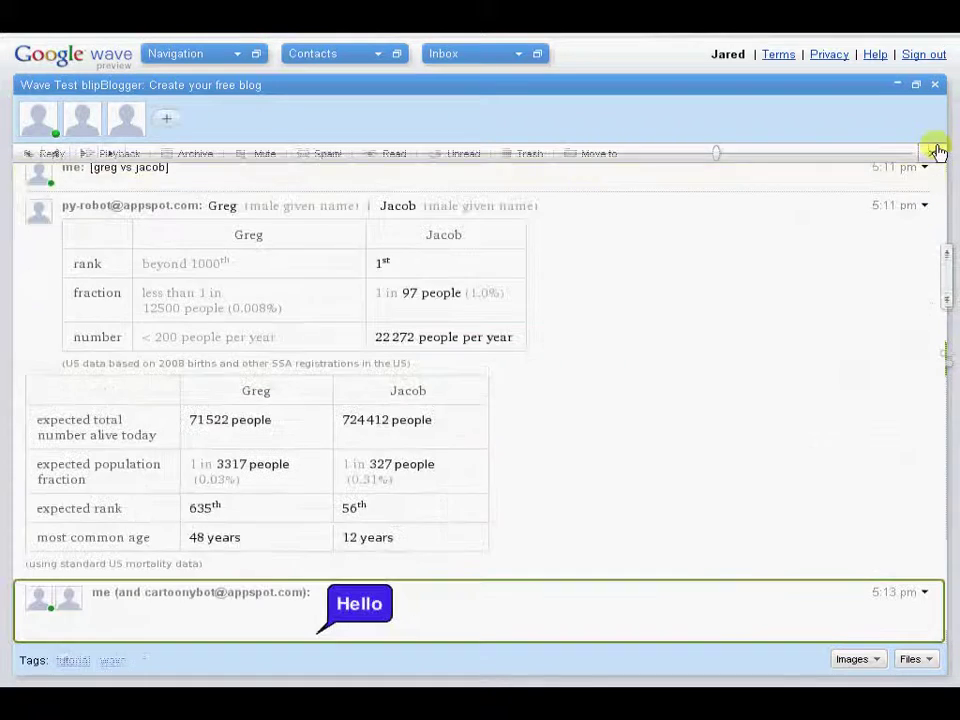
# Step: Edit the robot's comparison message, inserting "sdkfjasjdkfjdkd" after the first table and "asdfasdfasdf" after the second
pyautogui.click(922, 207)
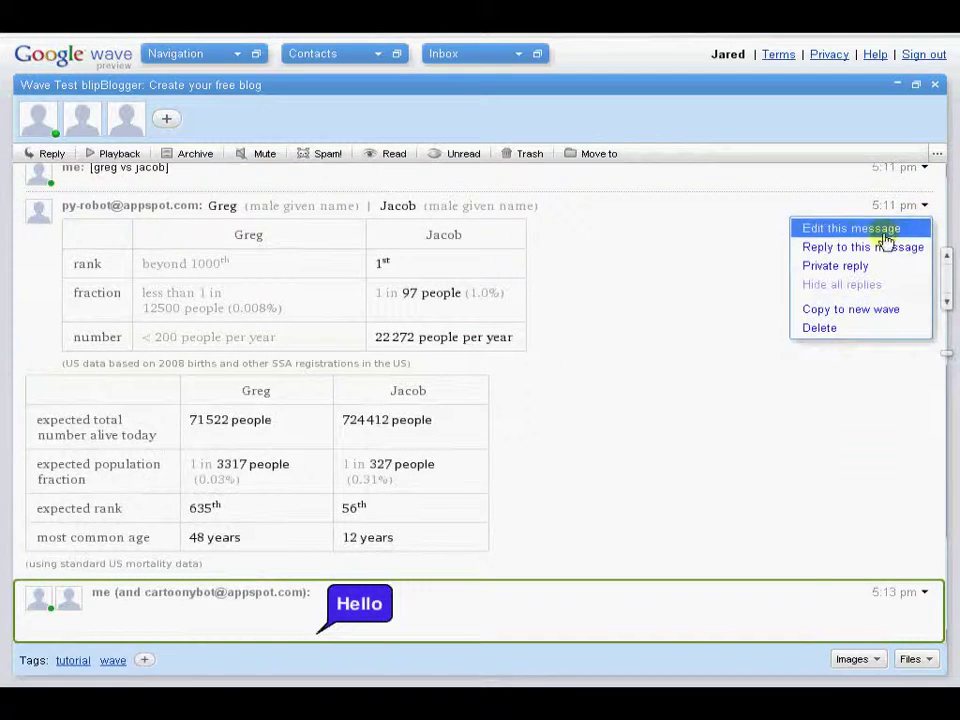
pyautogui.click(880, 228)
pyautogui.click(611, 339)
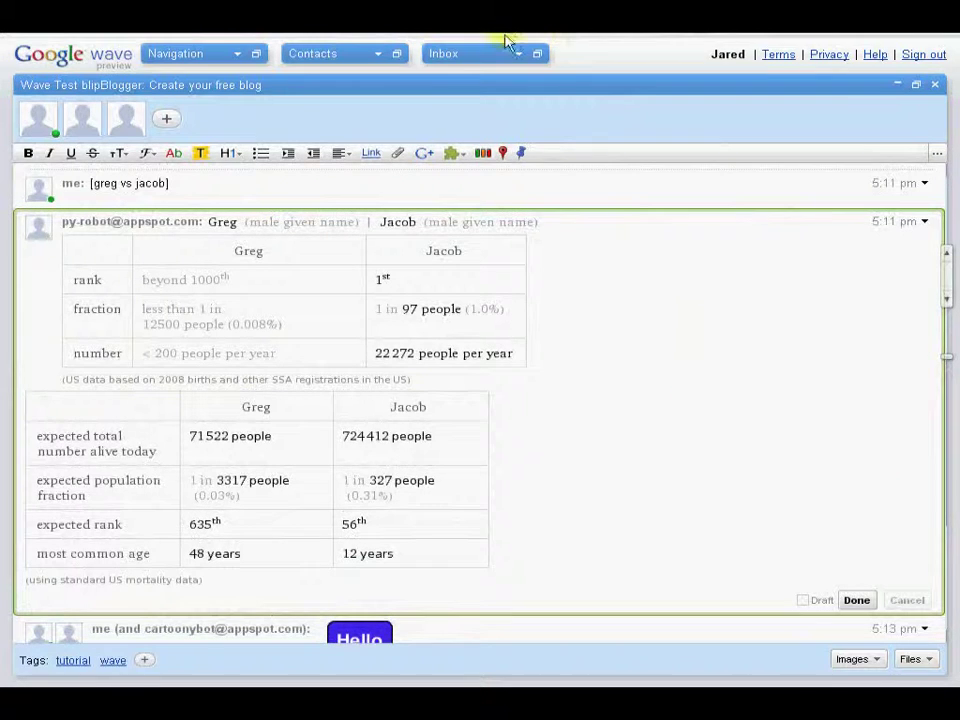
pyautogui.write('sdkfjasjdkfjdkd')
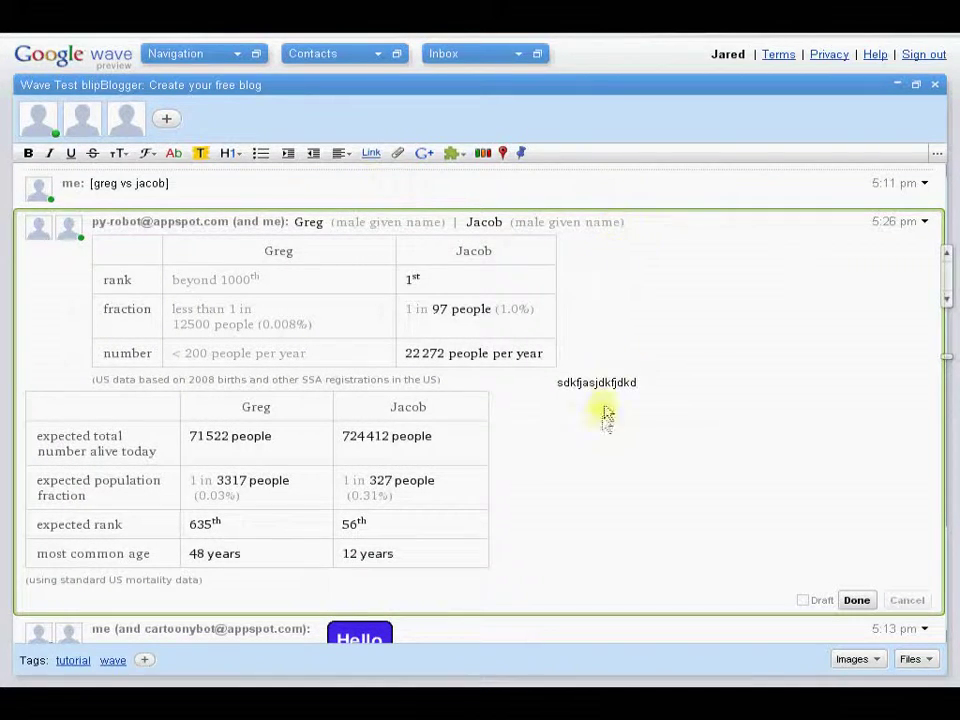
pyautogui.click(618, 405)
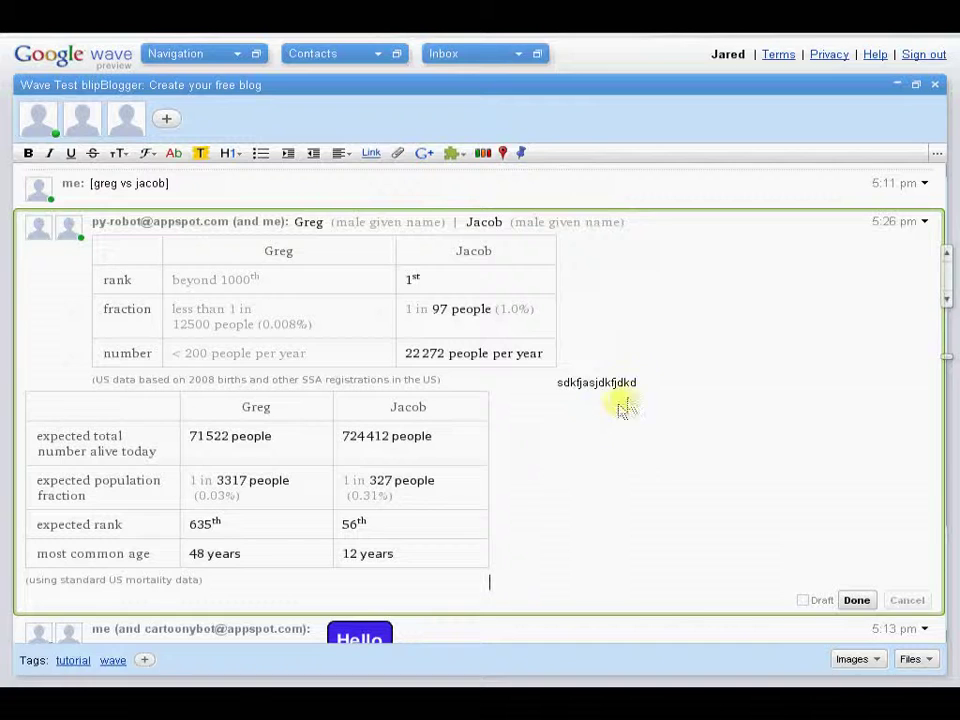
pyautogui.write('asdfasdfasdf')
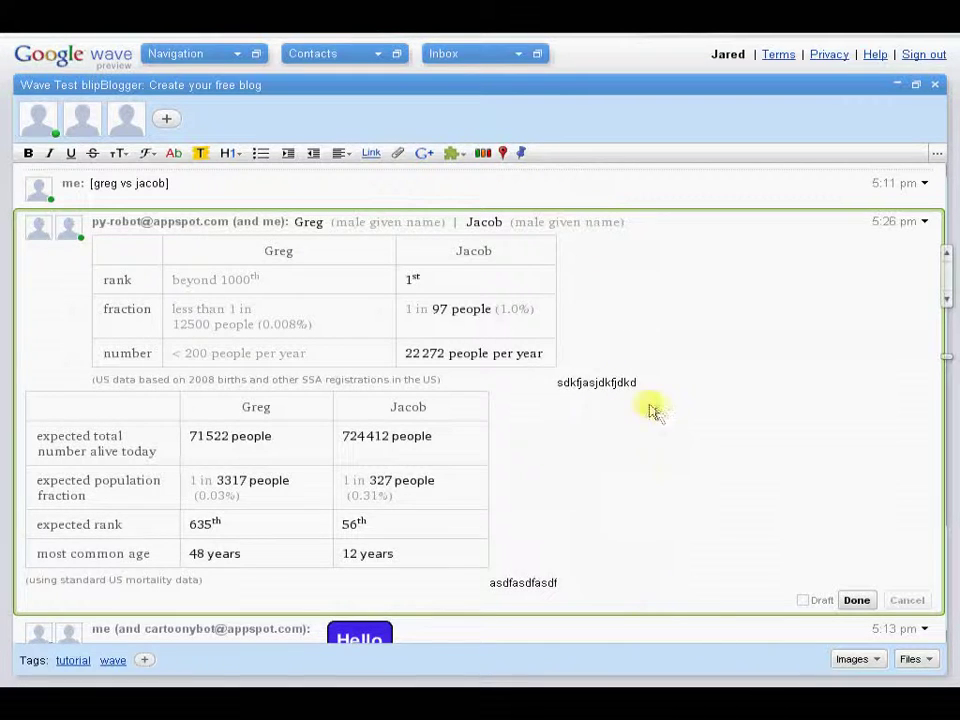
# Step: Overwrite the trial text after the first table with other characters and delete it
pyautogui.moveTo(677, 392); pyautogui.dragTo(533, 398)
pyautogui.write('sadfas')
pyautogui.moveTo(602, 407); pyautogui.dragTo(506, 386)
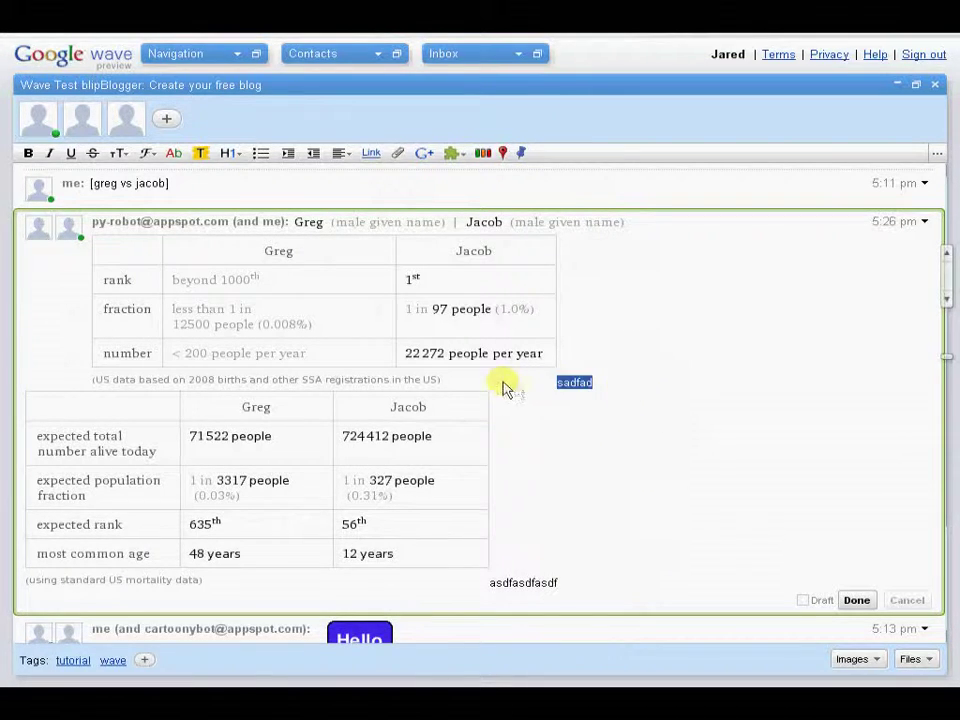
pyautogui.write('v')
pyautogui.press('BackSpace')
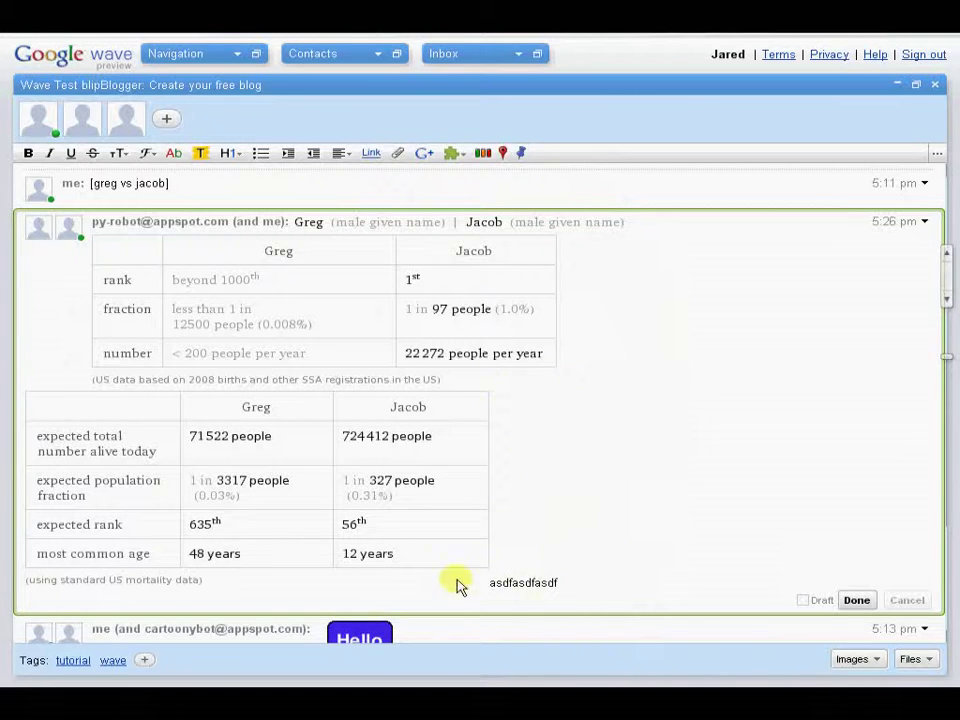
# Step: Replace the trial text after the second table with "asdf" and once more with "dsfasdfasdf"
pyautogui.click(575, 590)
pyautogui.moveTo(575, 590); pyautogui.dragTo(491, 580)
pyautogui.write('asdf')
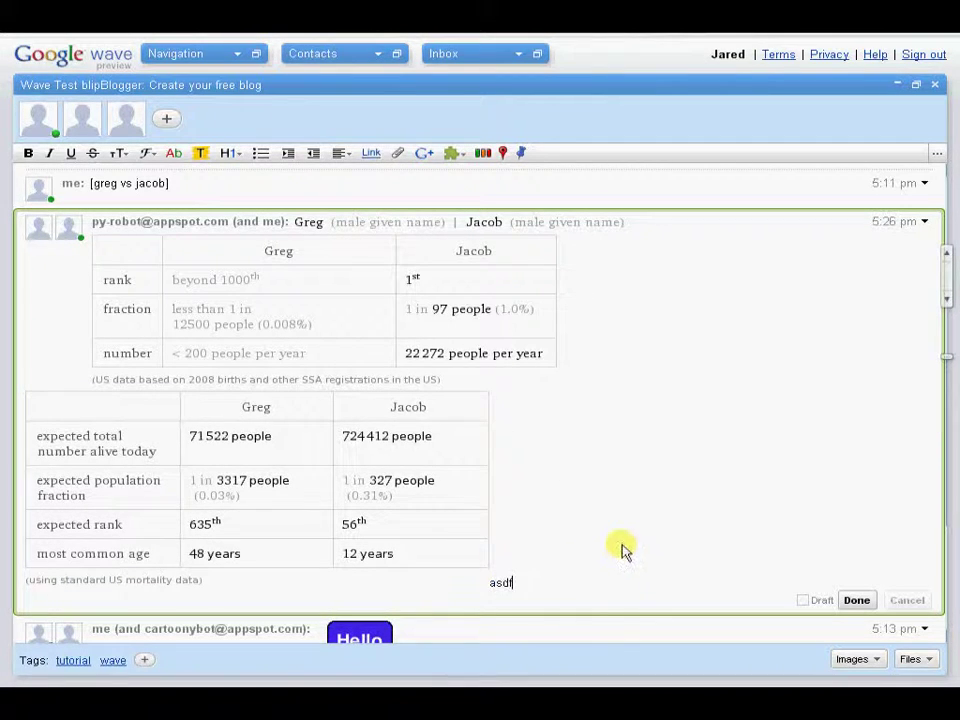
pyautogui.moveTo(515, 586); pyautogui.dragTo(452, 598)
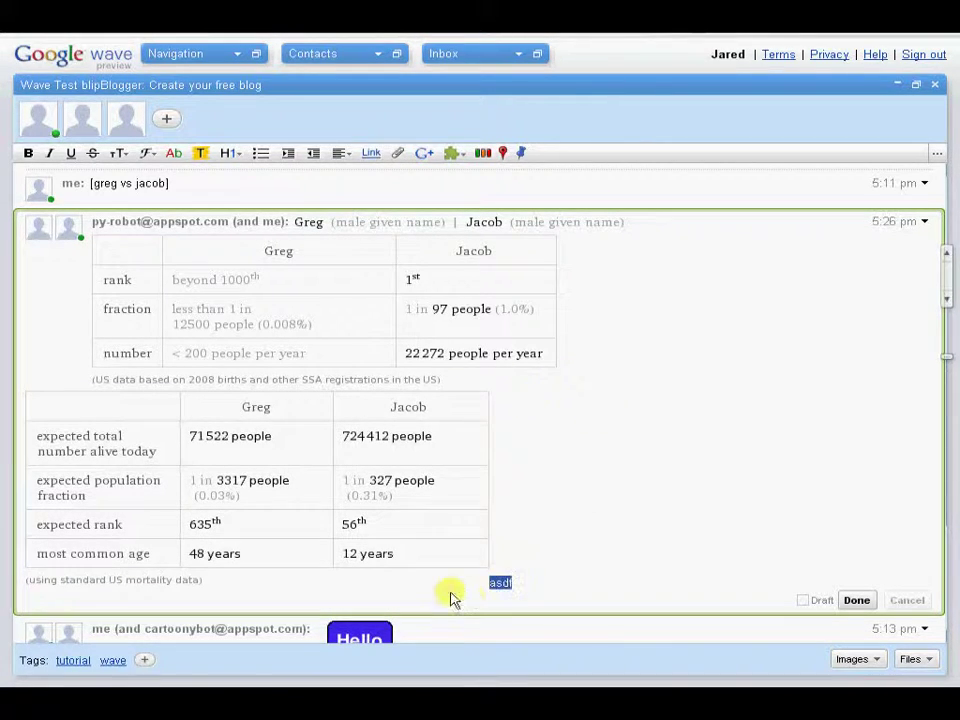
pyautogui.press('BackSpace')
pyautogui.write('dsfasdfasdf')
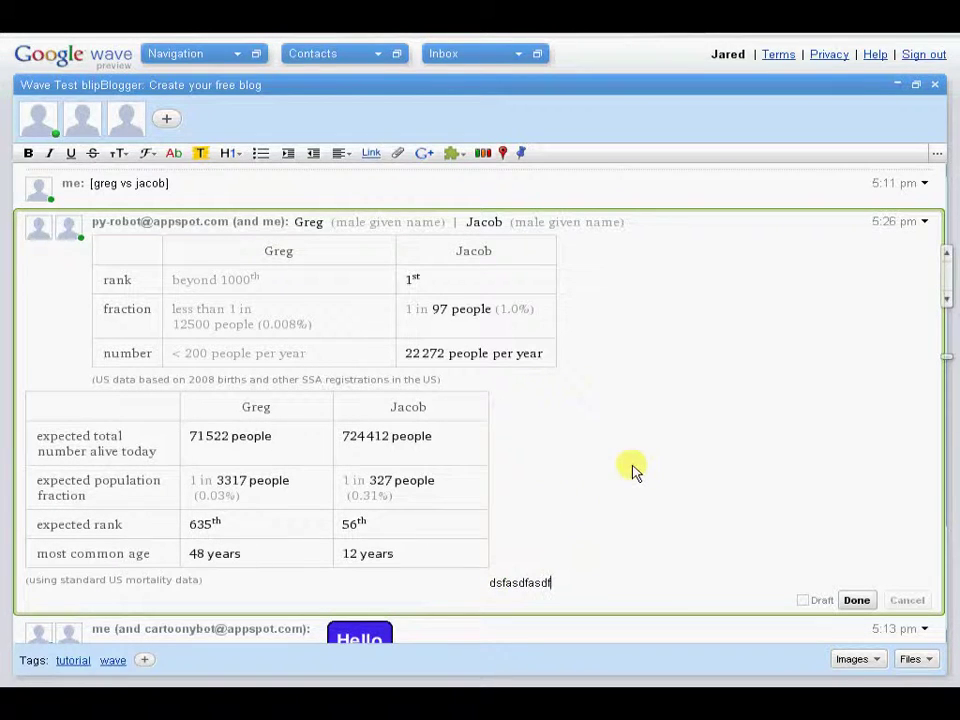
# Step: Clear the trial text after the second table, including a further short entry "jhjg"
pyautogui.press('BackSpace')
pyautogui.press('BackSpace')
pyautogui.press('BackSpace')
pyautogui.press('BackSpace')
pyautogui.press('BackSpace')
pyautogui.press('BackSpace')
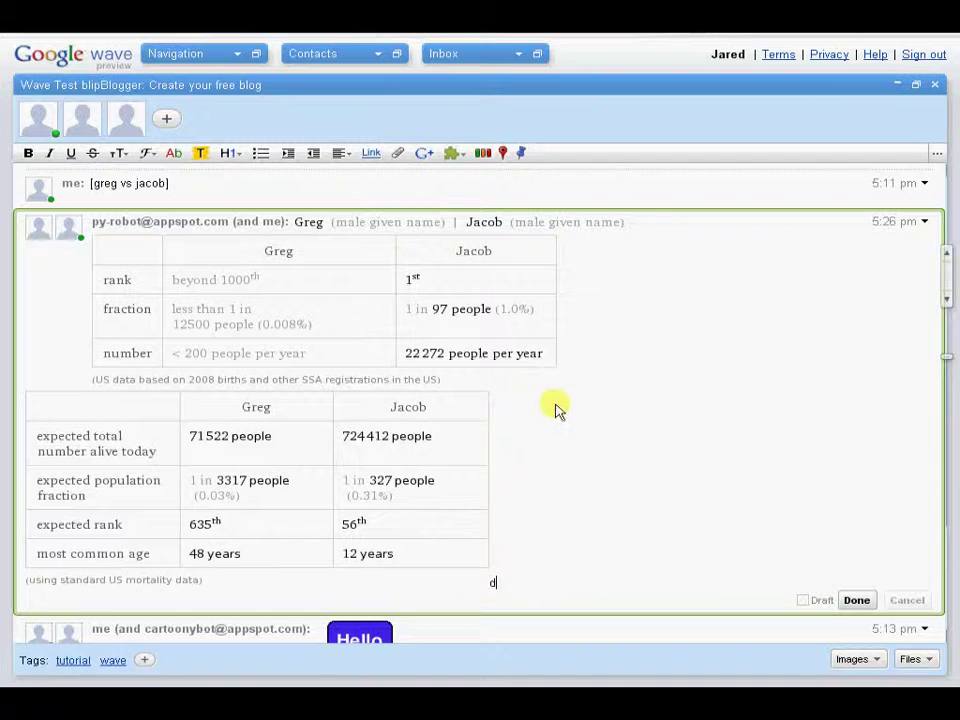
pyautogui.click(553, 386)
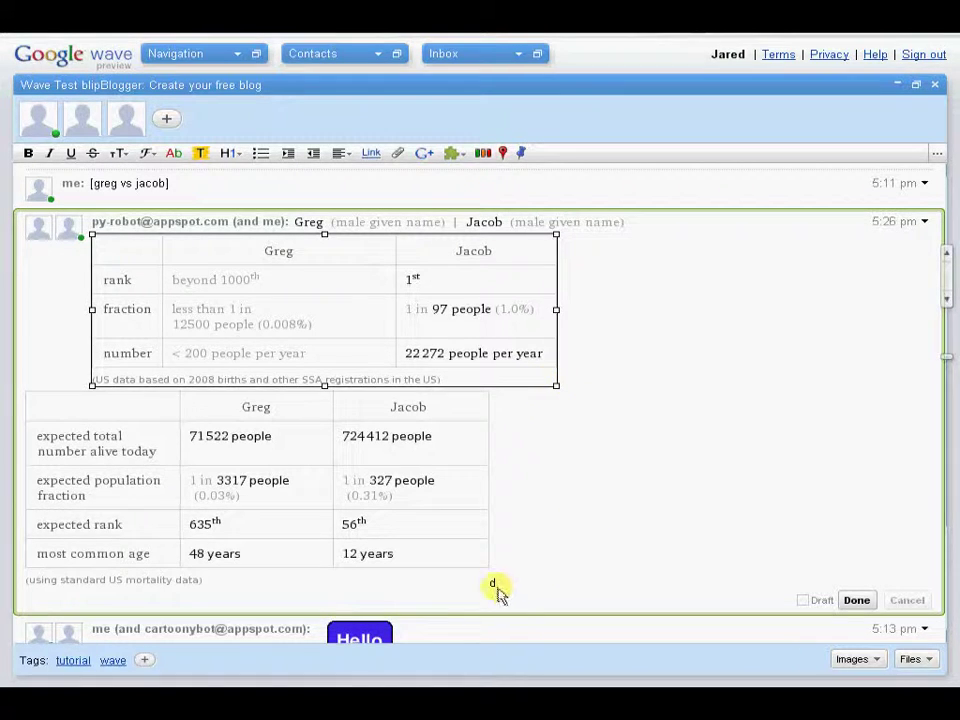
pyautogui.click(494, 584)
pyautogui.press('BackSpace')
pyautogui.write('jhjg')
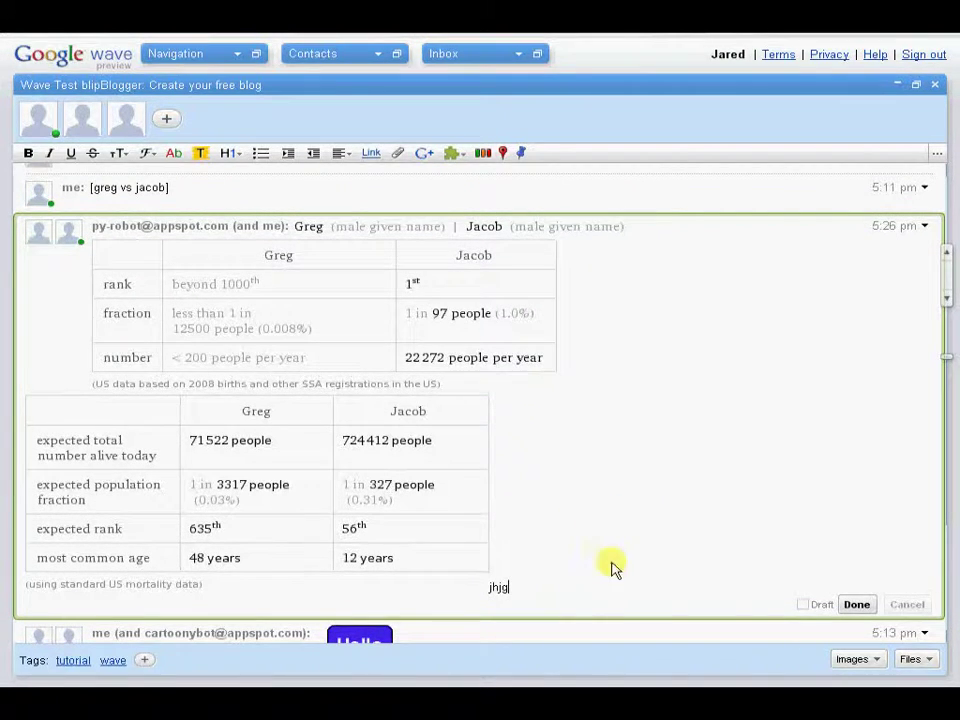
pyautogui.press('BackSpace')
pyautogui.press('BackSpace')
pyautogui.press('BackSpace')
pyautogui.press('BackSpace')
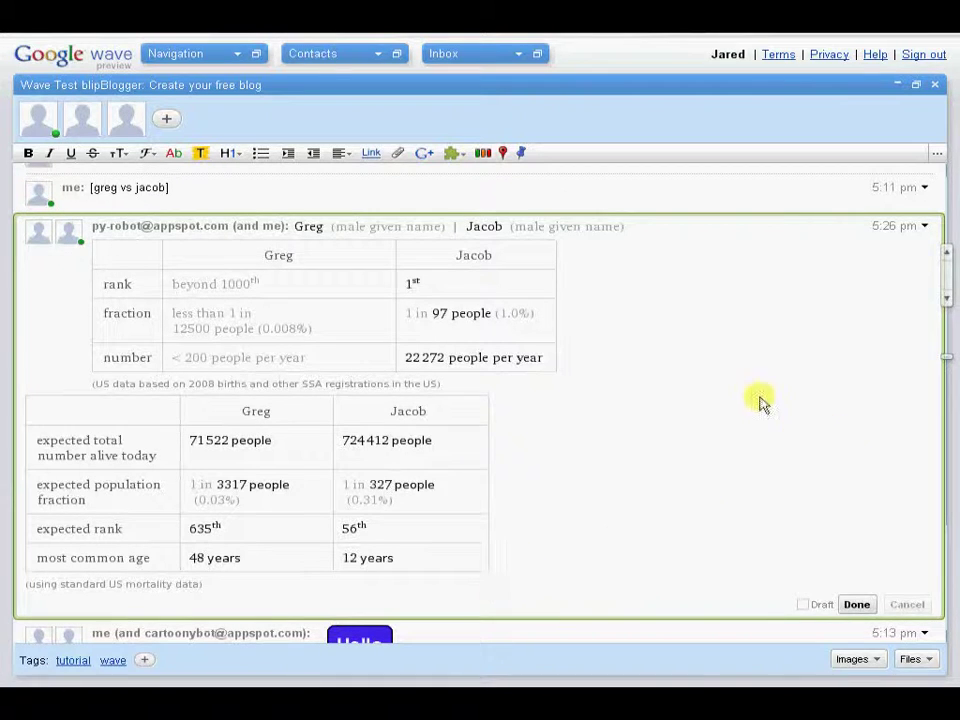
# Step: Look over the wave from its opening message to the "Hello" reply, and finish editing the robot's comparison message
pyautogui.scroll(-2, 752, 403)
pyautogui.scroll(-1, 752, 403)
pyautogui.scroll(5, 732, 397)
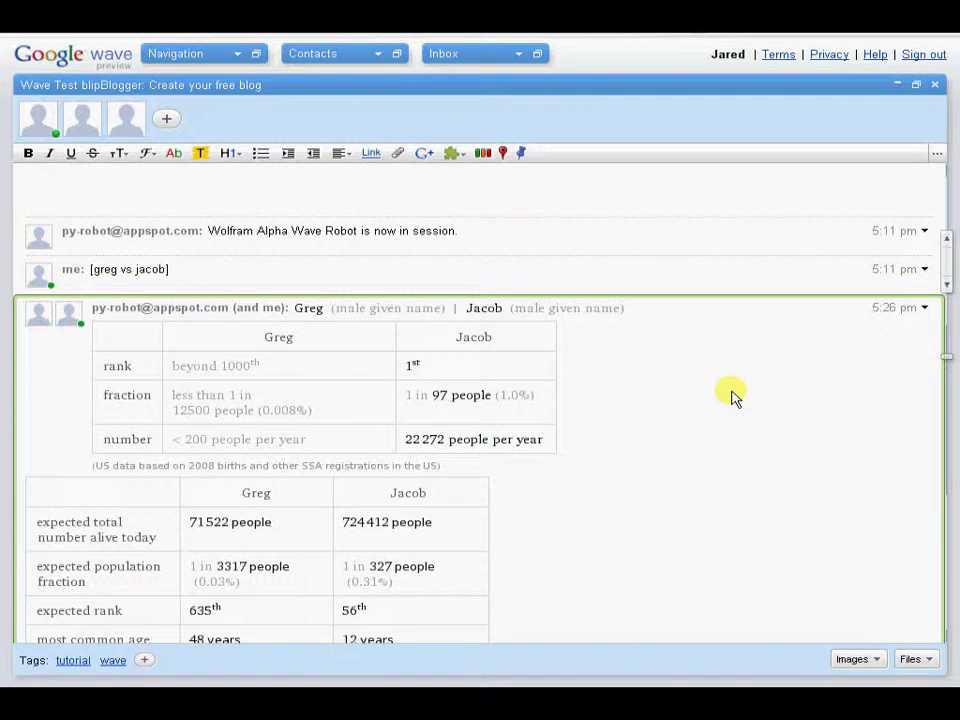
pyautogui.scroll(-3, 731, 397)
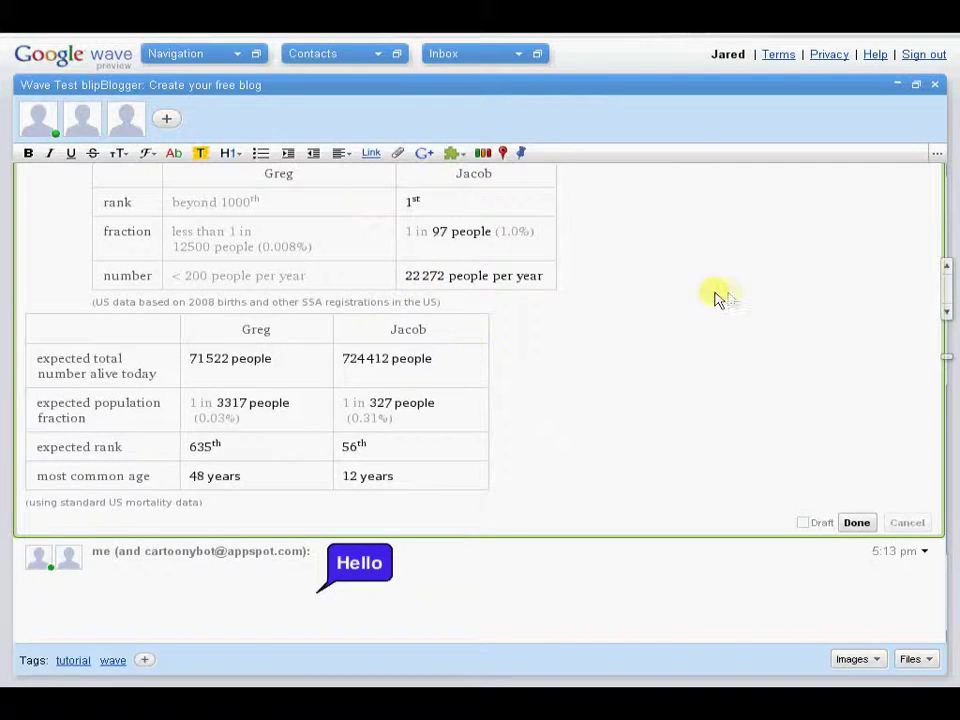
pyautogui.scroll(10, 685, 304)
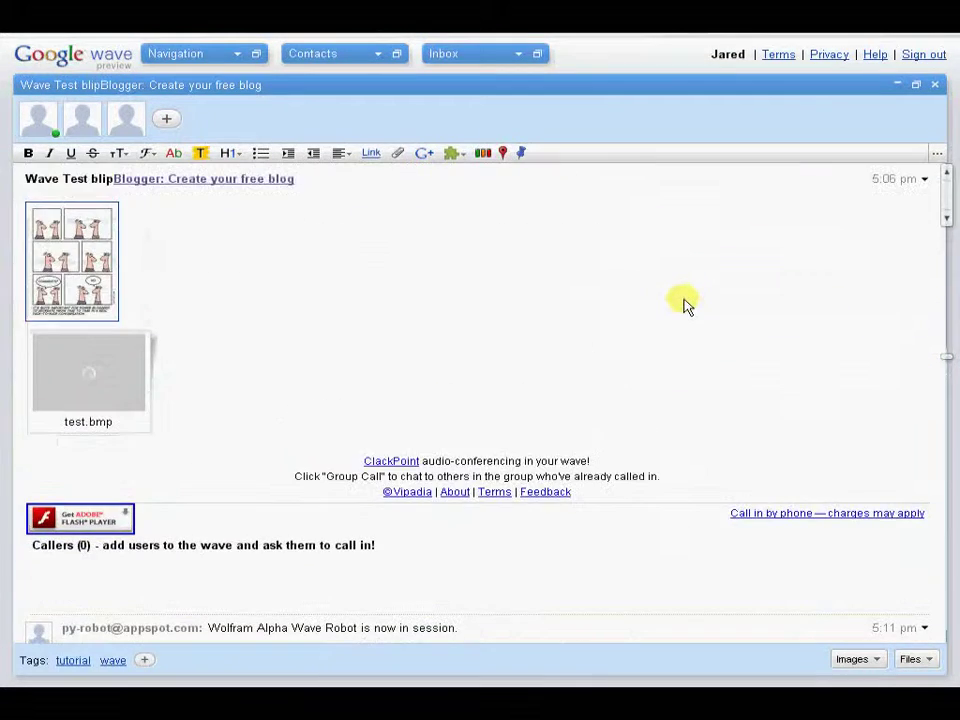
pyautogui.scroll(-12, 685, 304)
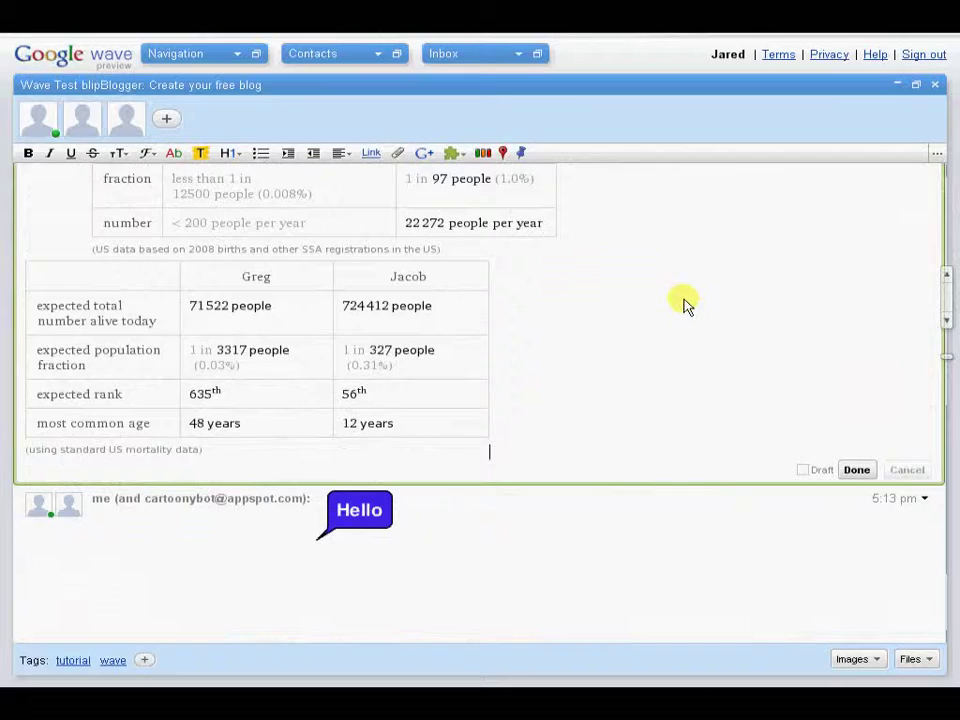
pyautogui.scroll(8, 685, 304)
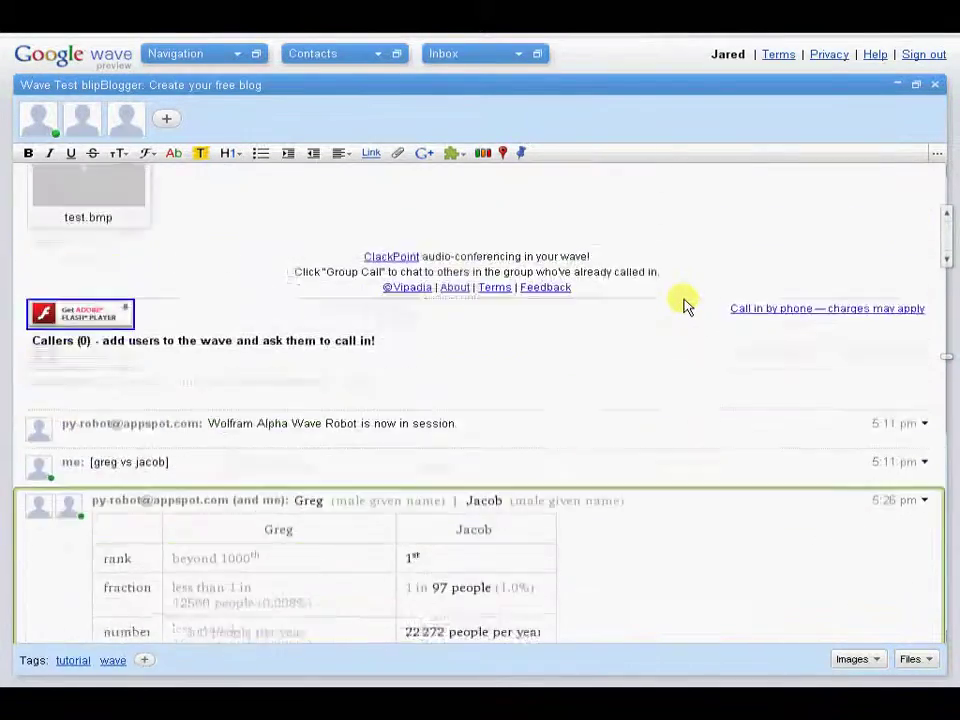
pyautogui.scroll(-5, 685, 304)
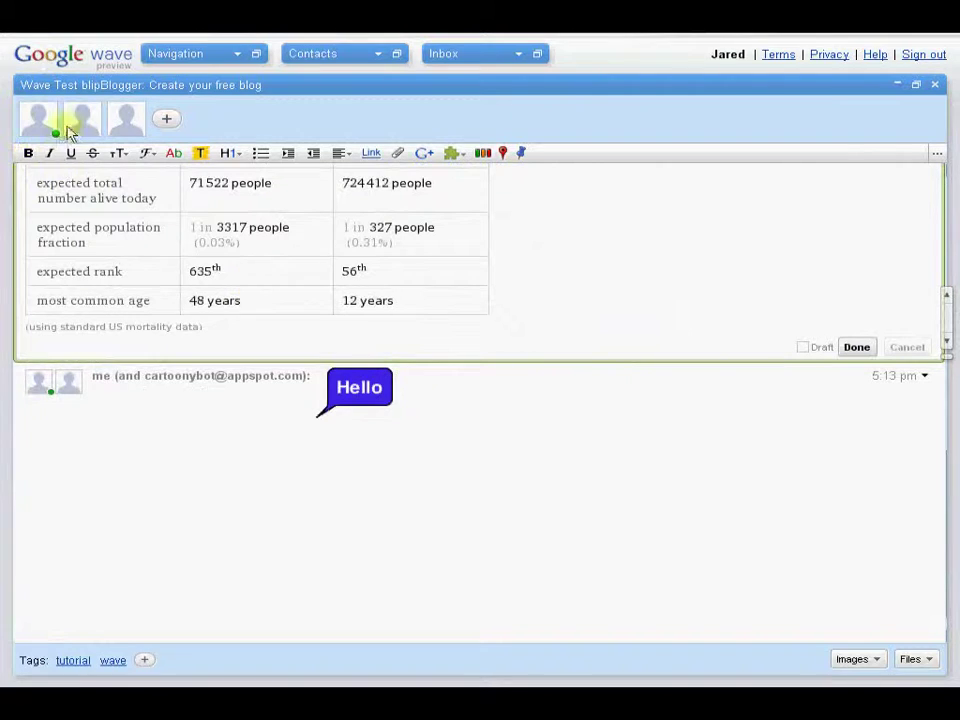
pyautogui.scroll(3, 654, 332)
pyautogui.click(860, 512)
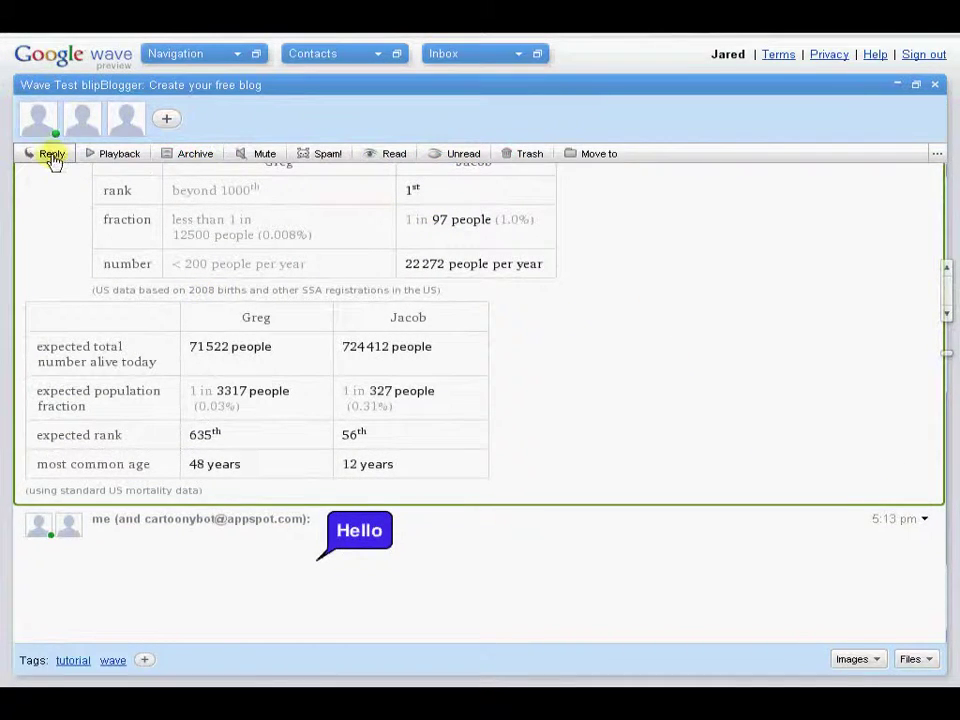
# Step: Compose a new reply at the end of the wave with a Yes/No/Maybe poll and the question "Party?"
pyautogui.click(51, 155)
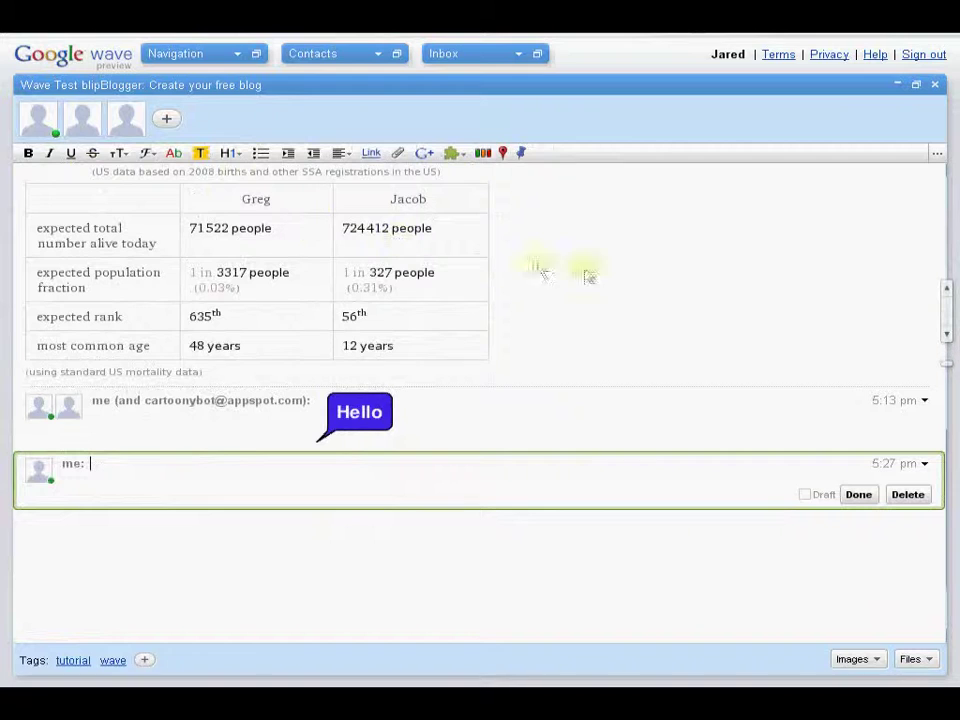
pyautogui.click(483, 155)
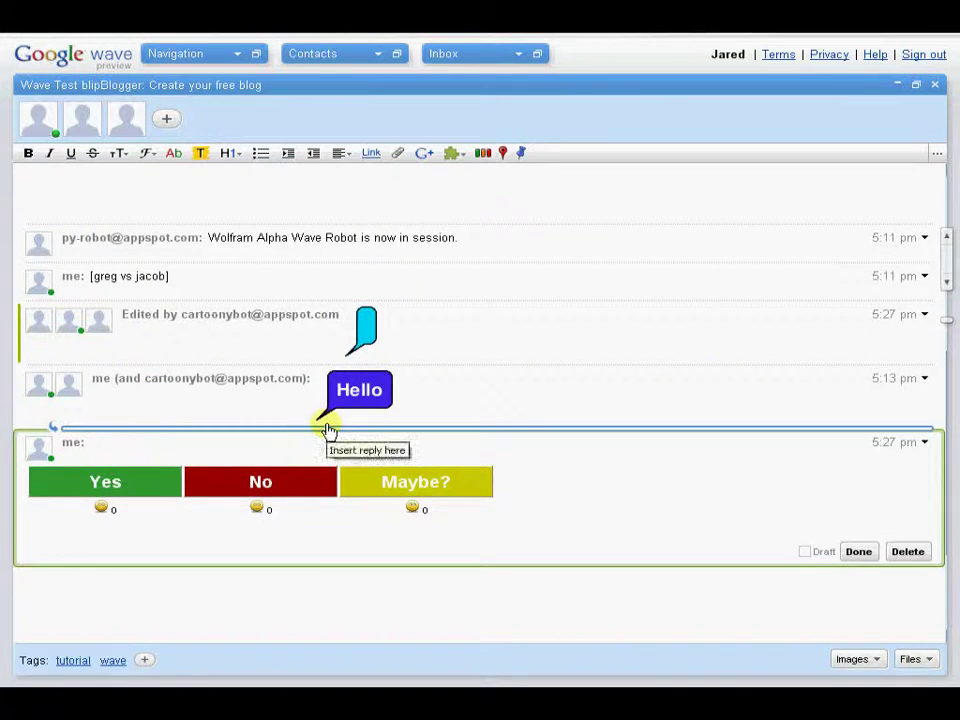
pyautogui.write('y')
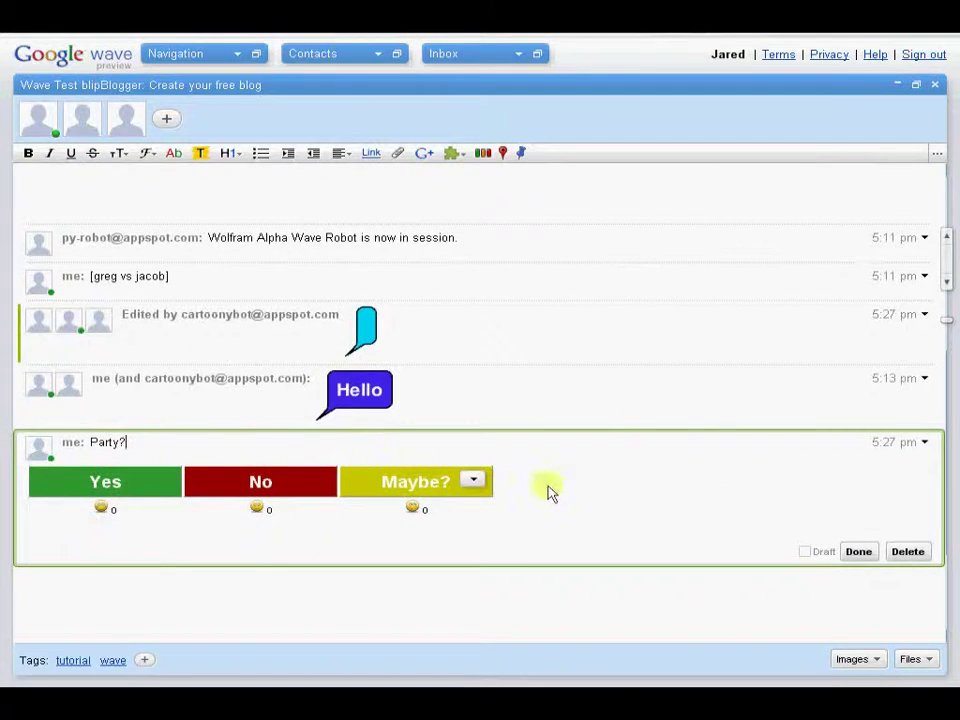
pyautogui.write('?')
pyautogui.scroll(-3, 774, 414)
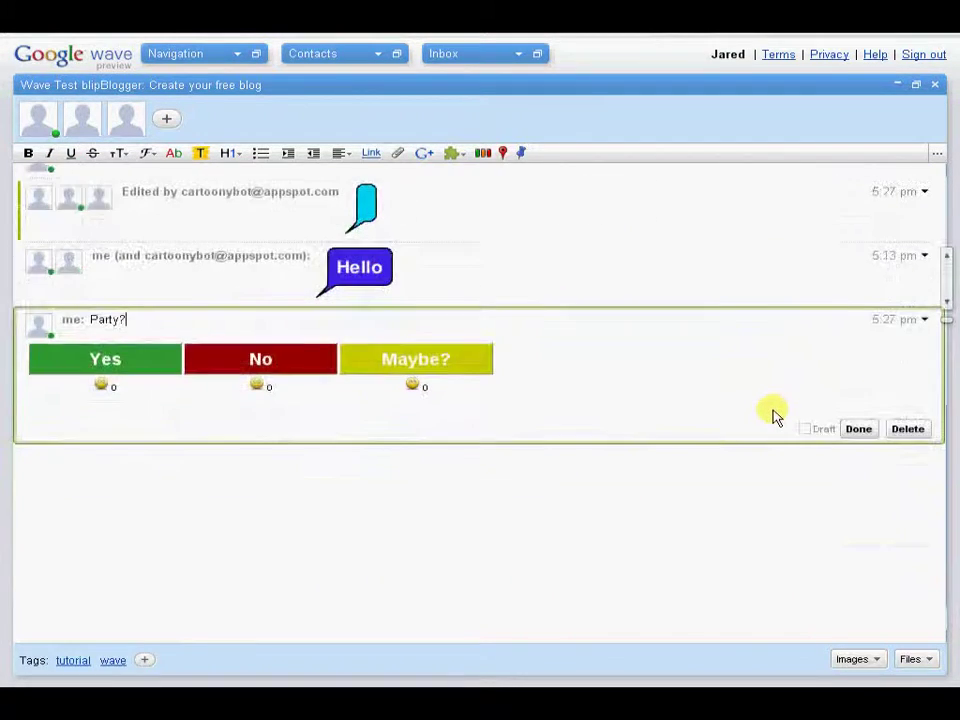
# Step: Finish the "Party?" poll reply and try to insert a map in another new reply at the end of the wave
pyautogui.click(860, 430)
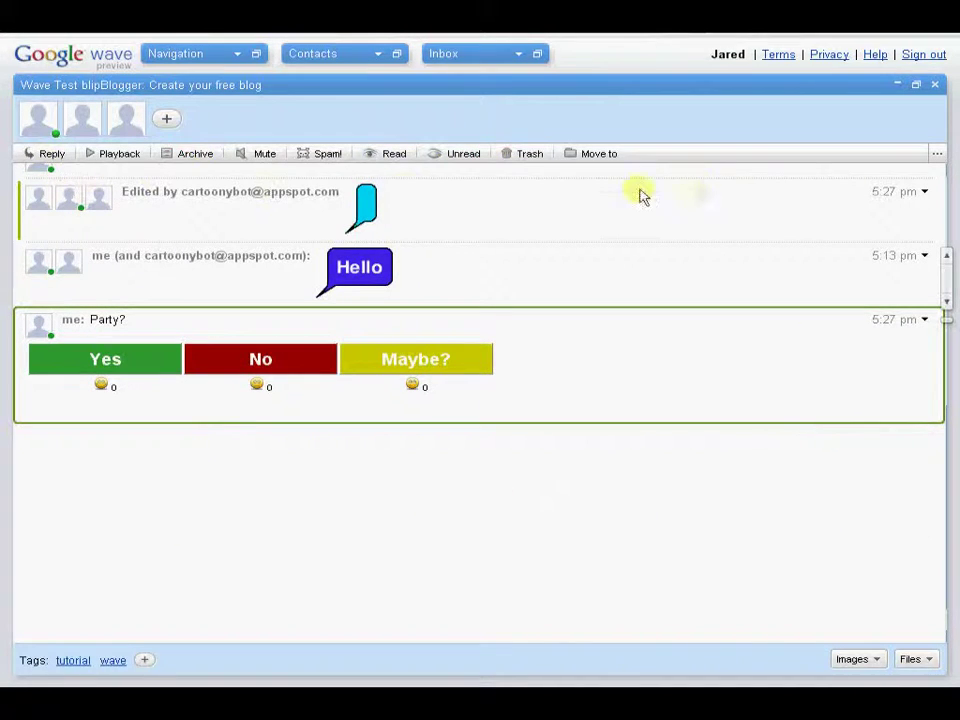
pyautogui.click(47, 153)
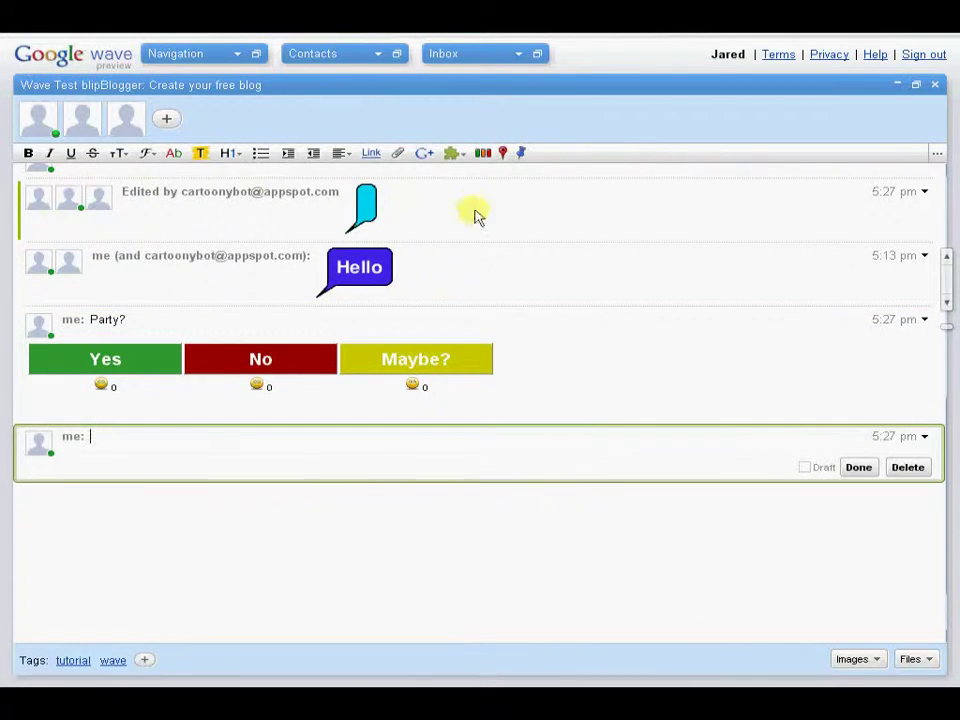
pyautogui.click(505, 156)
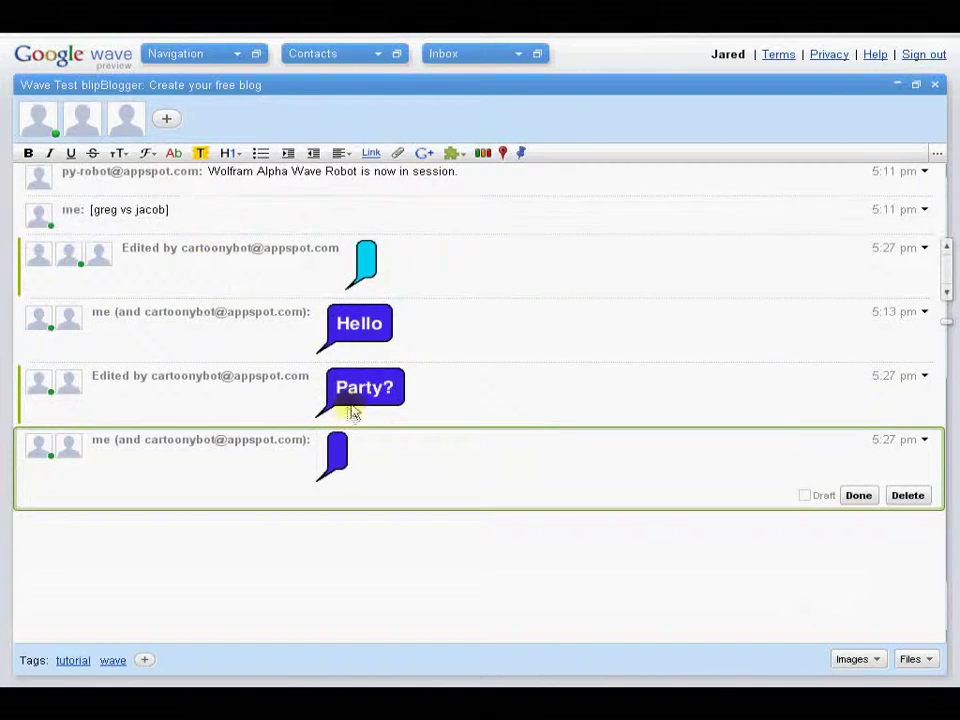
# Step: Clear the speech bubble from the new reply, remove the cartoonybot robot from the wave, and delete that reply
pyautogui.click(346, 455)
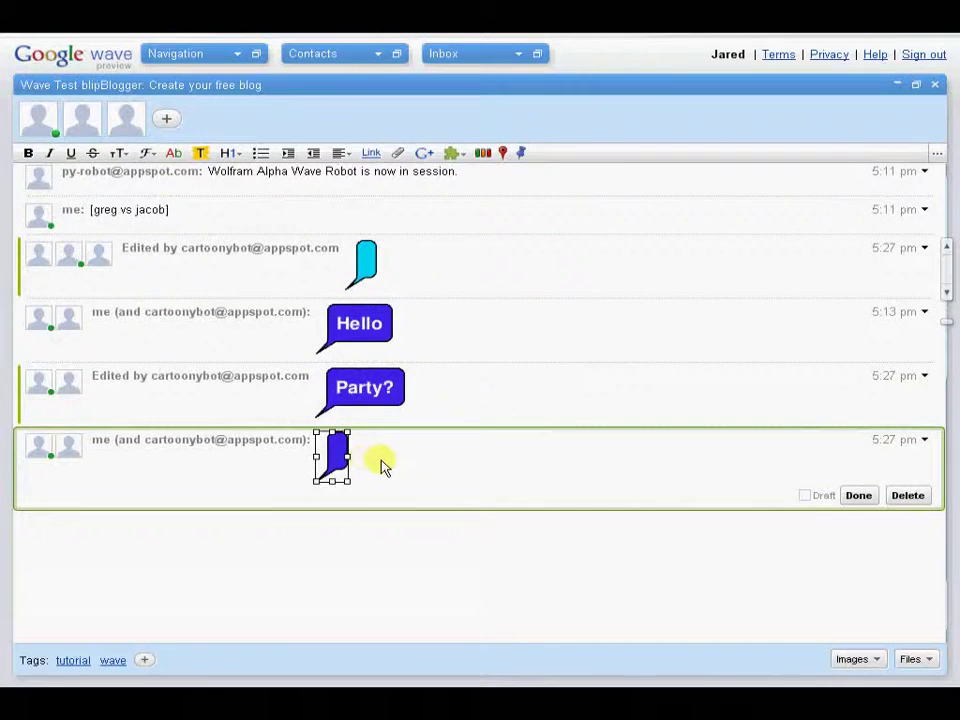
pyautogui.press('Delete')
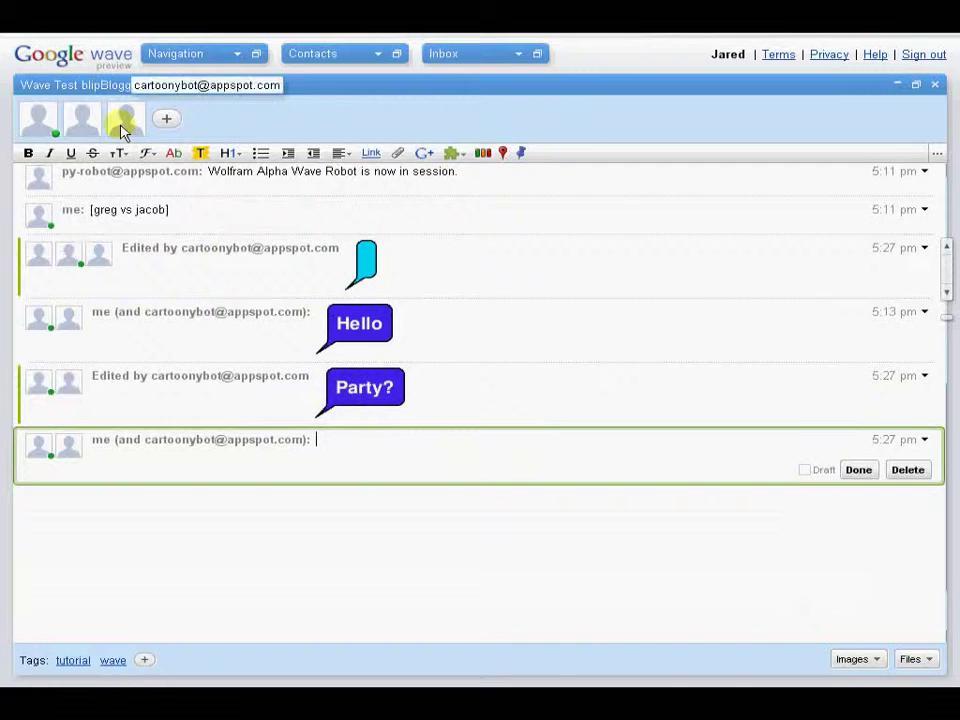
pyautogui.rightClick(126, 130)
pyautogui.click(125, 127)
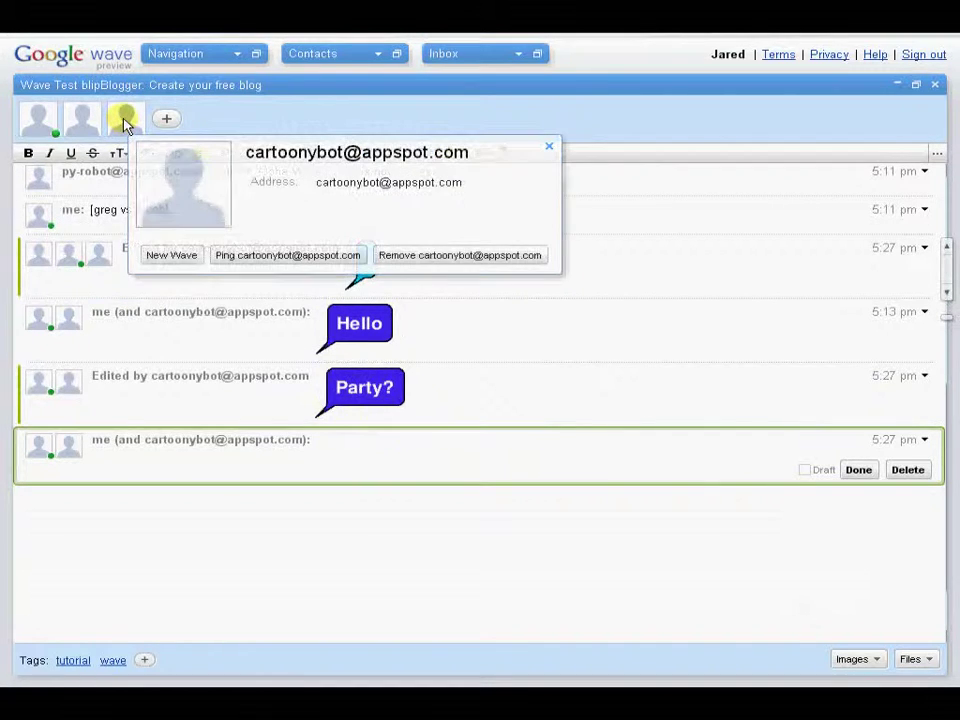
pyautogui.click(459, 257)
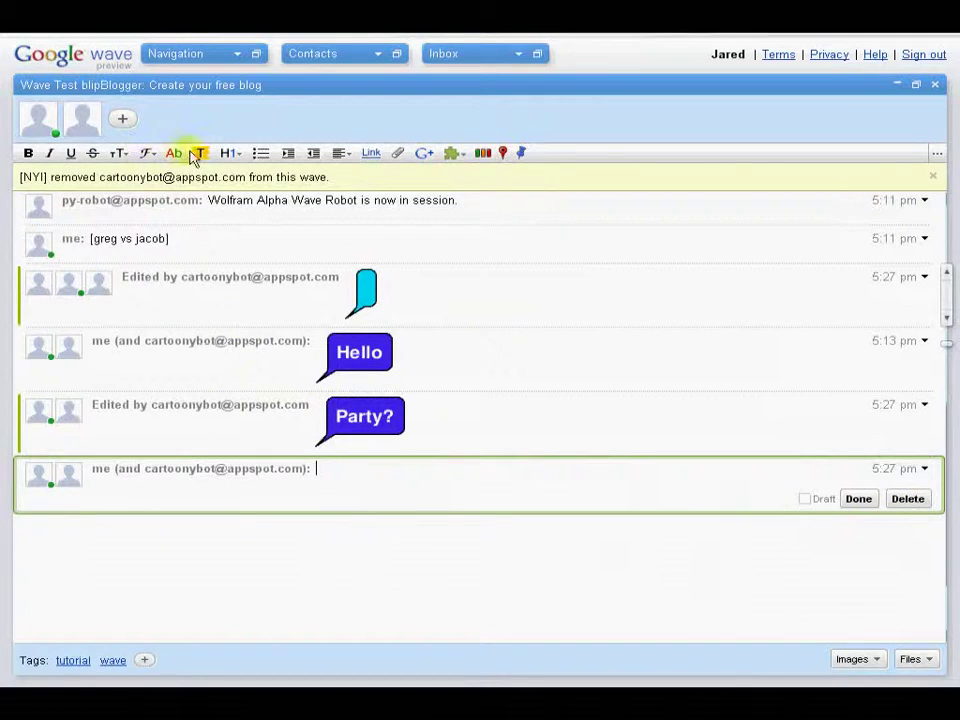
pyautogui.click(890, 498)
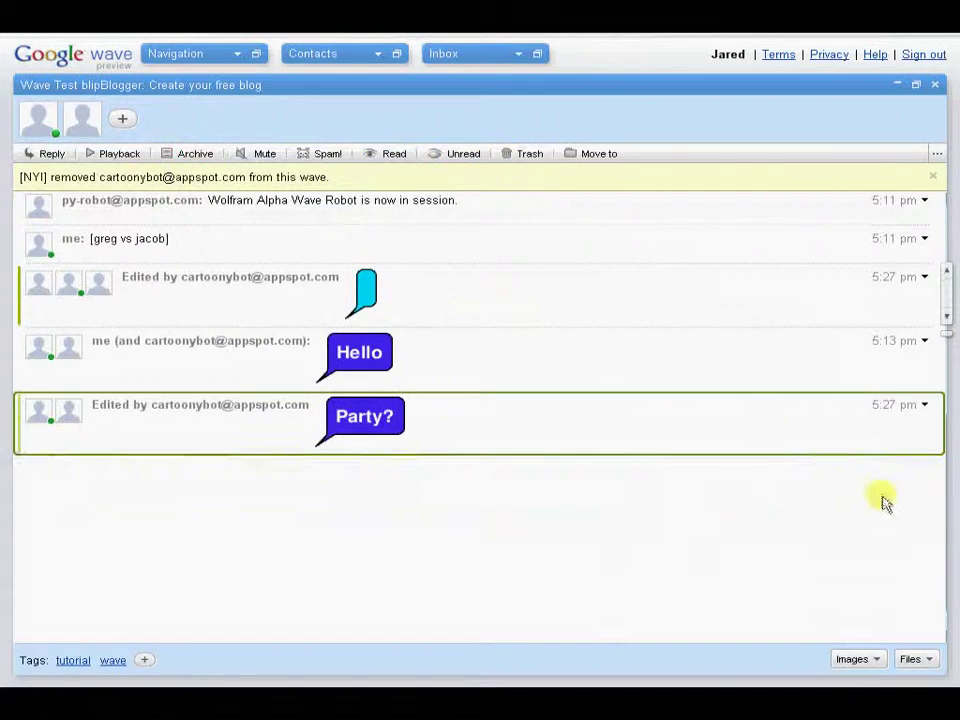
# Step: Start a new reply at the end of the wave and insert a map in it, dismissing the map's welcome message
pyautogui.click(36, 153)
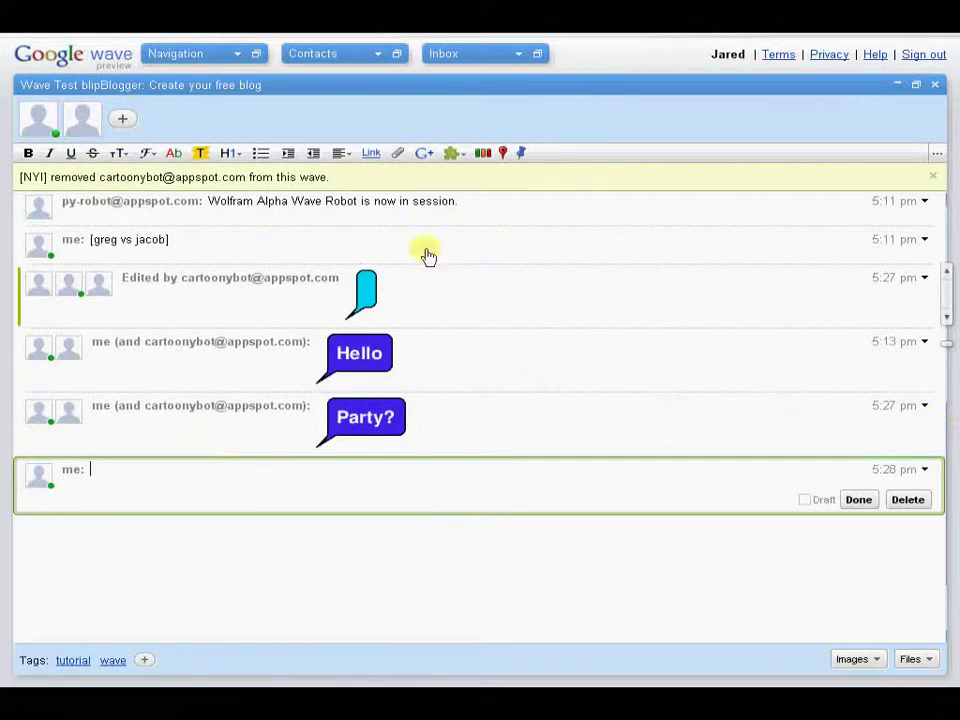
pyautogui.click(503, 155)
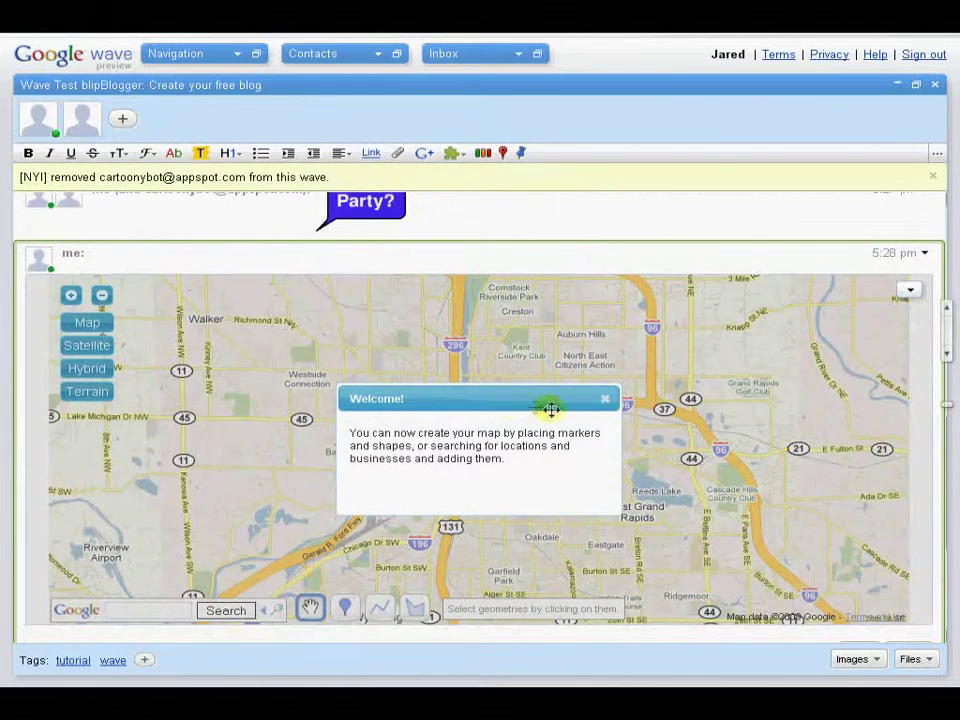
pyautogui.click(606, 401)
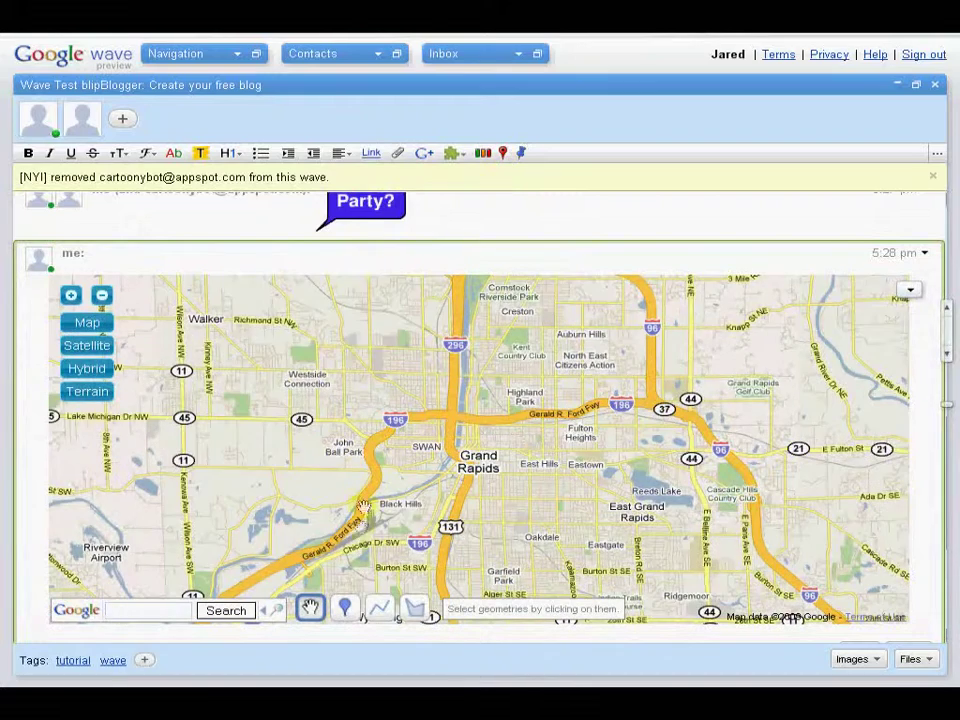
# Step: Place a marker near Fulton Heights on the map and save it with the title "here there"
pyautogui.click(344, 608)
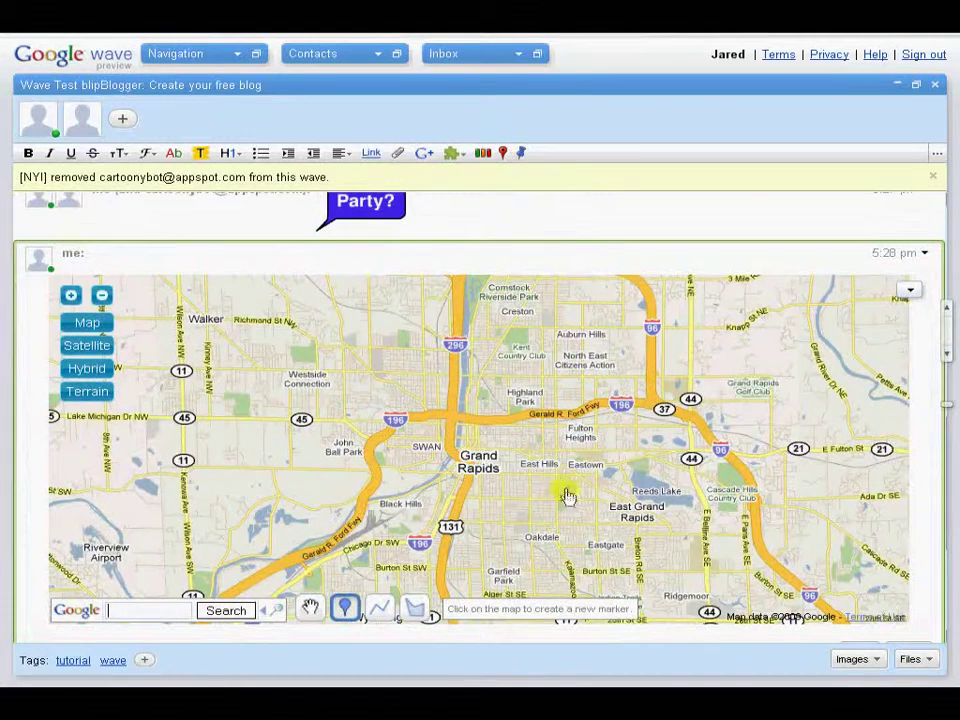
pyautogui.click(603, 447)
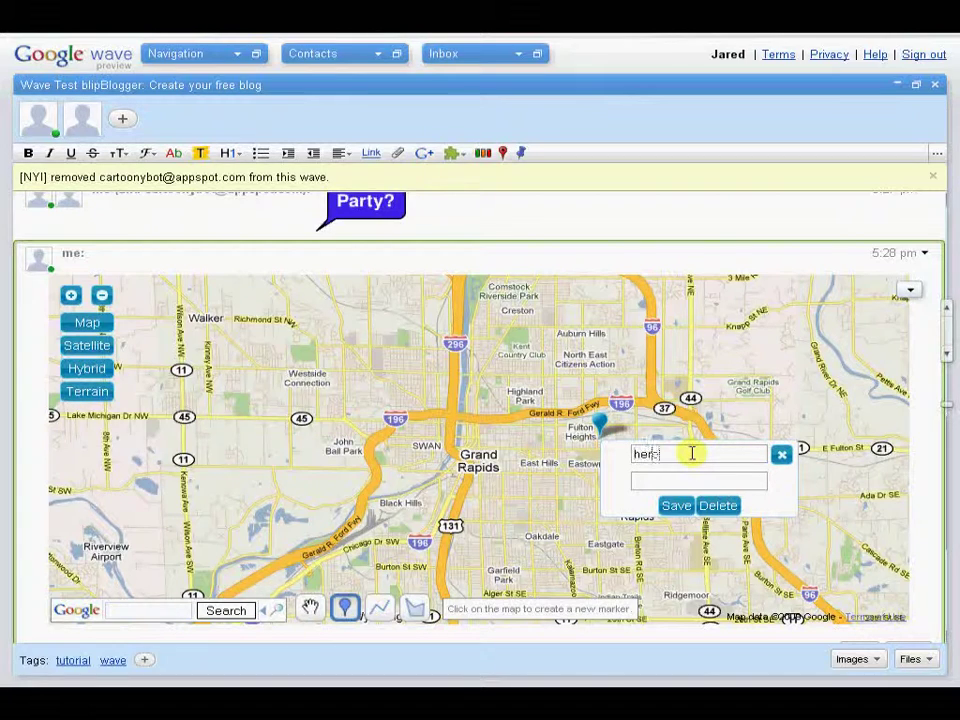
pyautogui.write('here there')
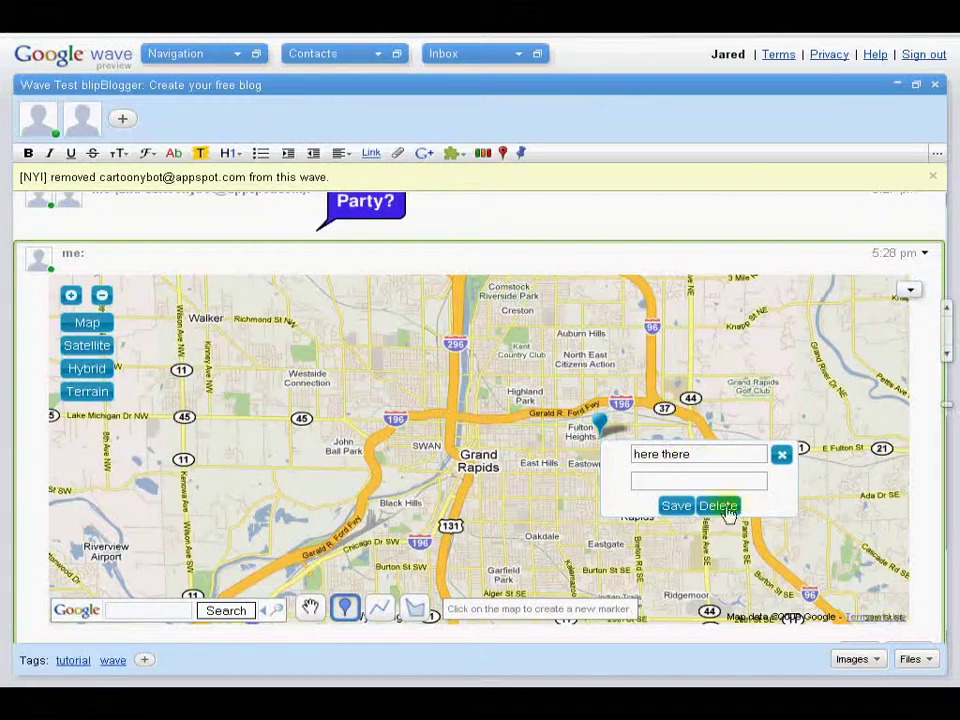
pyautogui.click(676, 505)
# Step: Add a second, untitled marker at Garfield Park on the map
pyautogui.moveTo(598, 508); pyautogui.dragTo(664, 462)
pyautogui.click(593, 503)
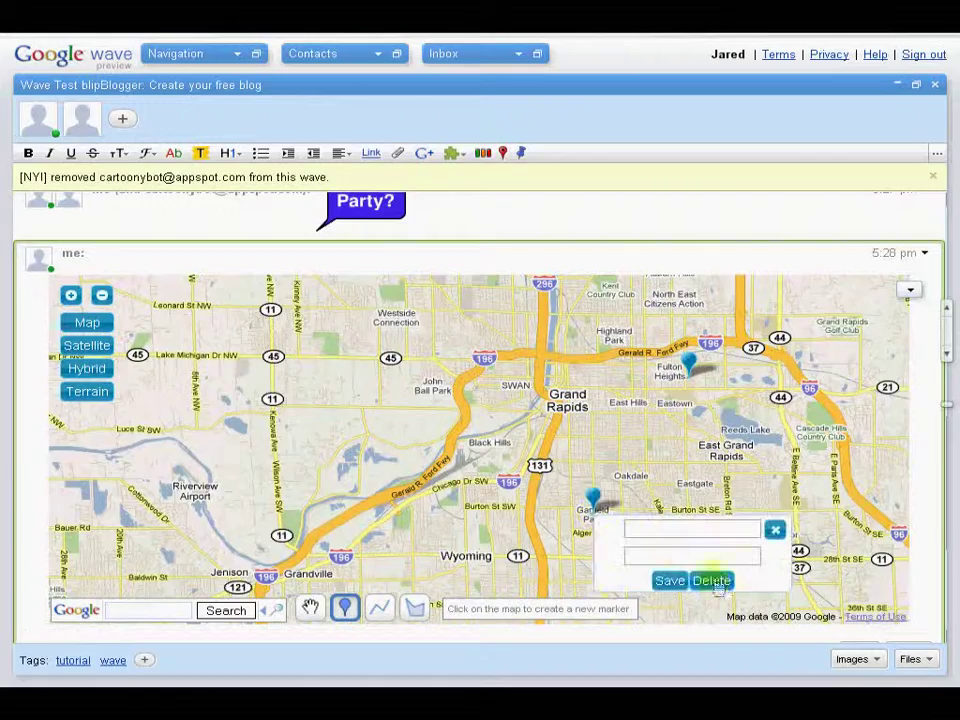
pyautogui.click(775, 529)
# Step: Examine the map around its two markers at different zoom levels and look over the wave from its opening message to the map
pyautogui.moveTo(814, 504); pyautogui.dragTo(677, 437)
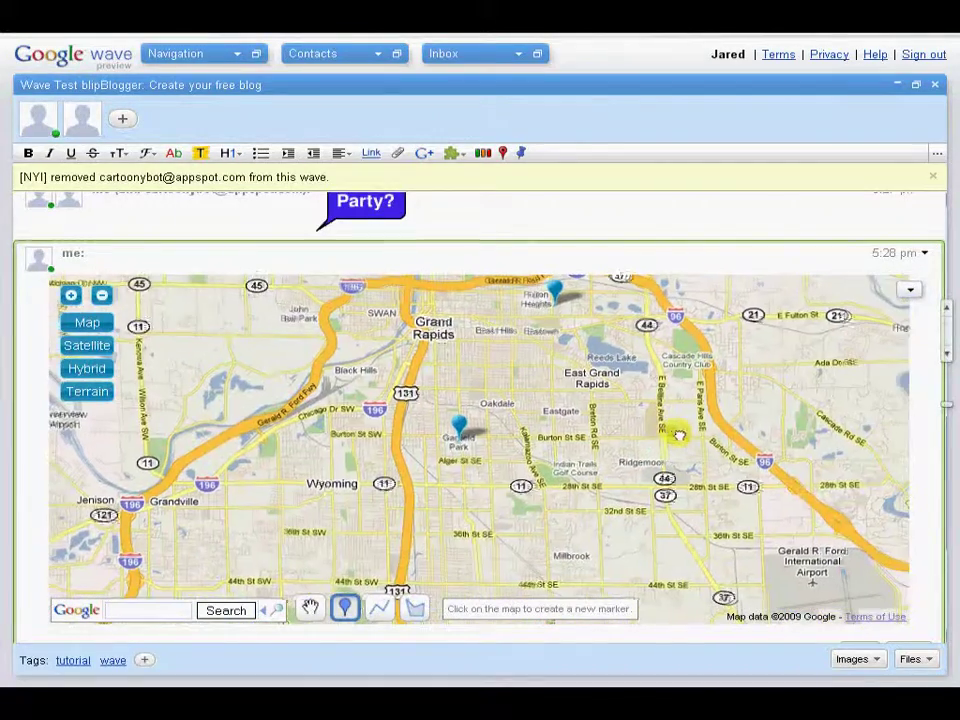
pyautogui.click(71, 295)
pyautogui.click(102, 295)
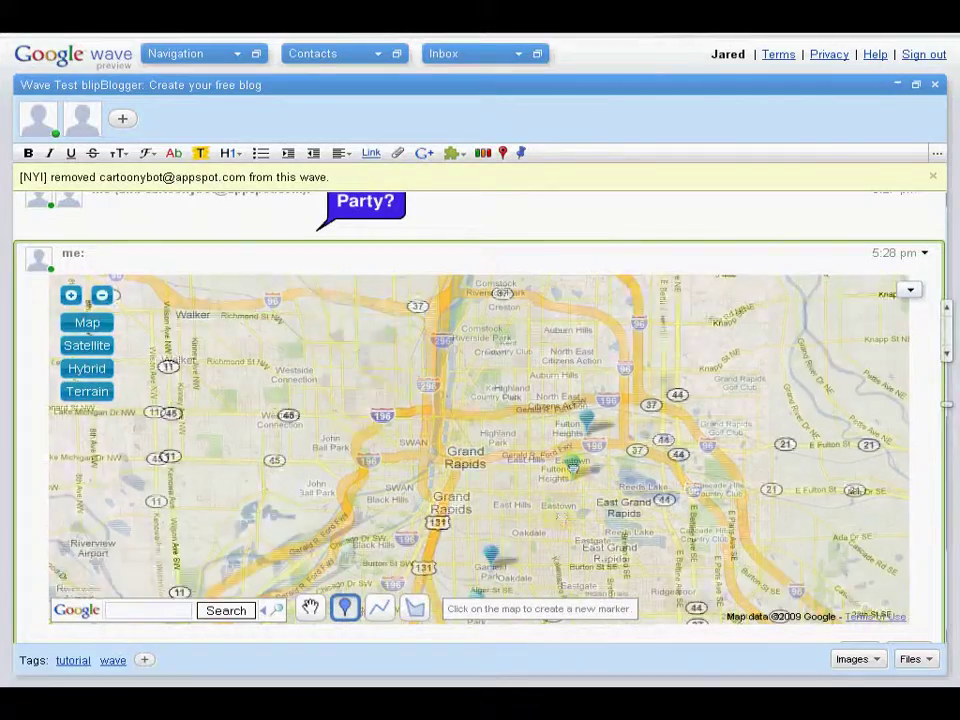
pyautogui.doubleClick(405, 575)
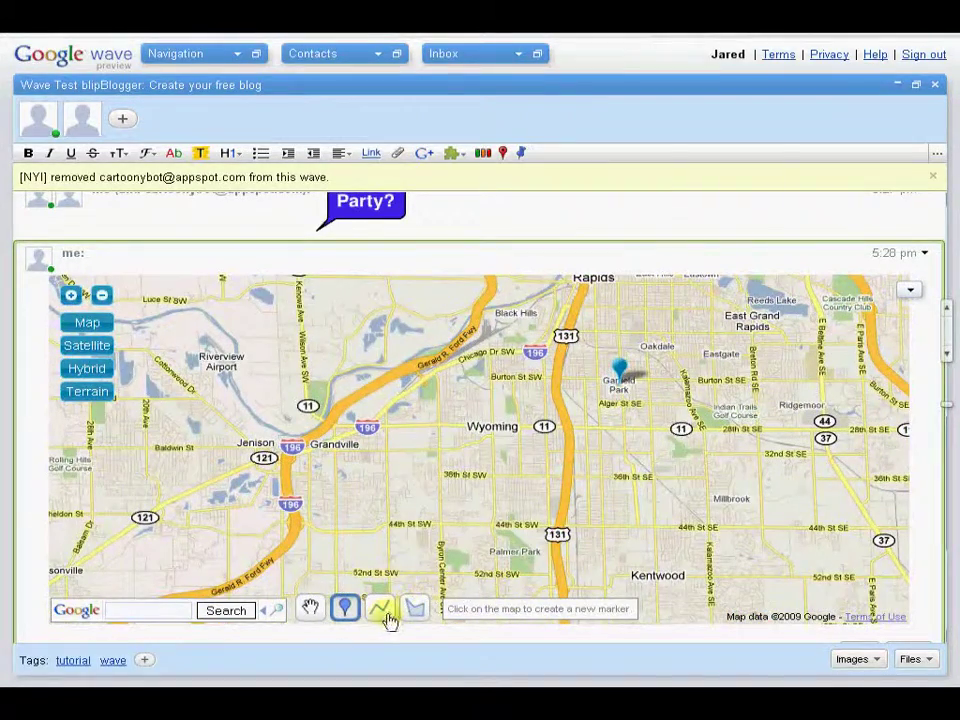
pyautogui.moveTo(521, 521); pyautogui.dragTo(380, 545)
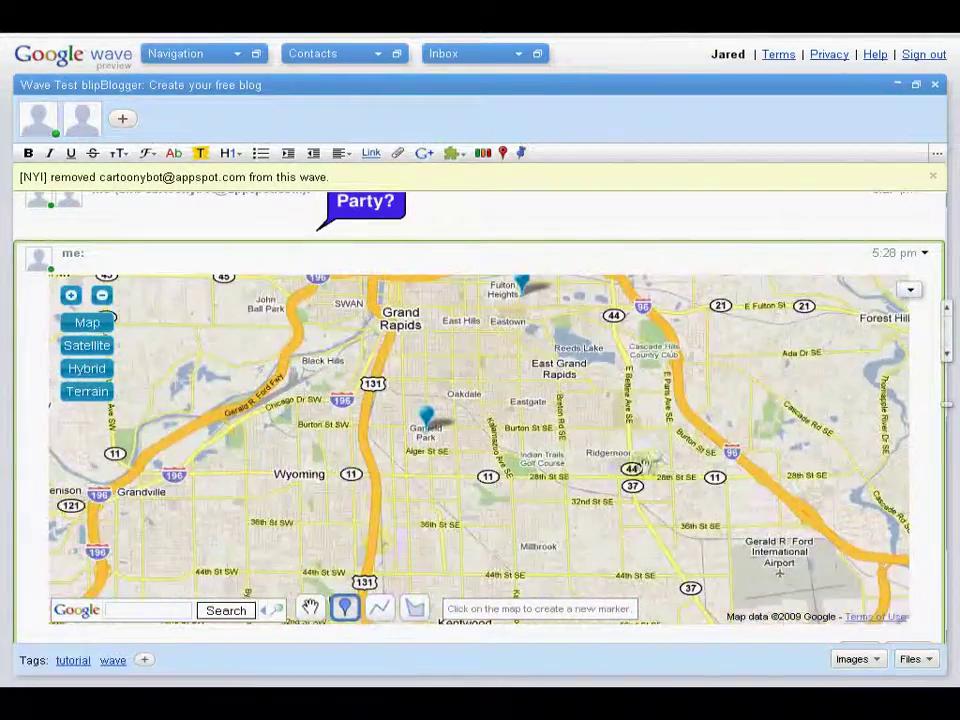
pyautogui.scroll(-3, 939, 407)
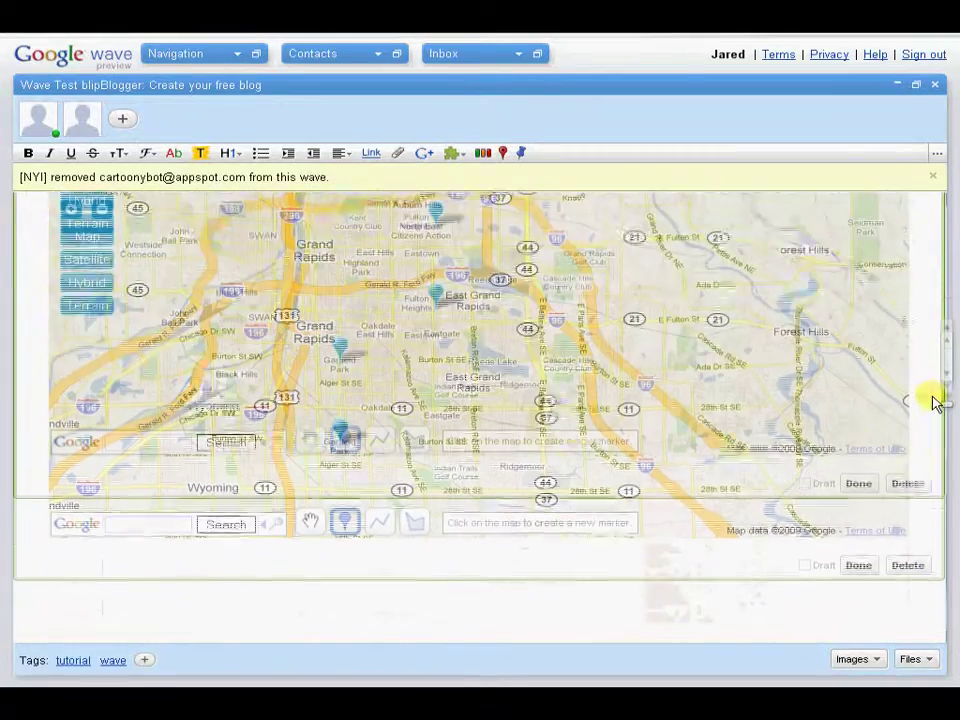
pyautogui.scroll(15, 935, 402)
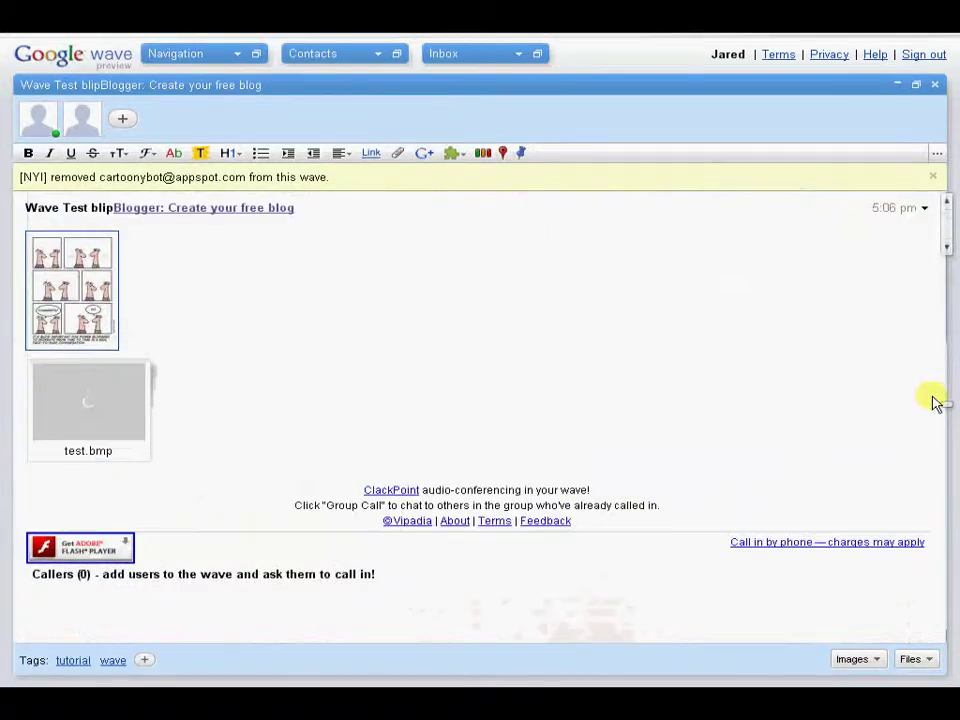
pyautogui.scroll(-15, 836, 375)
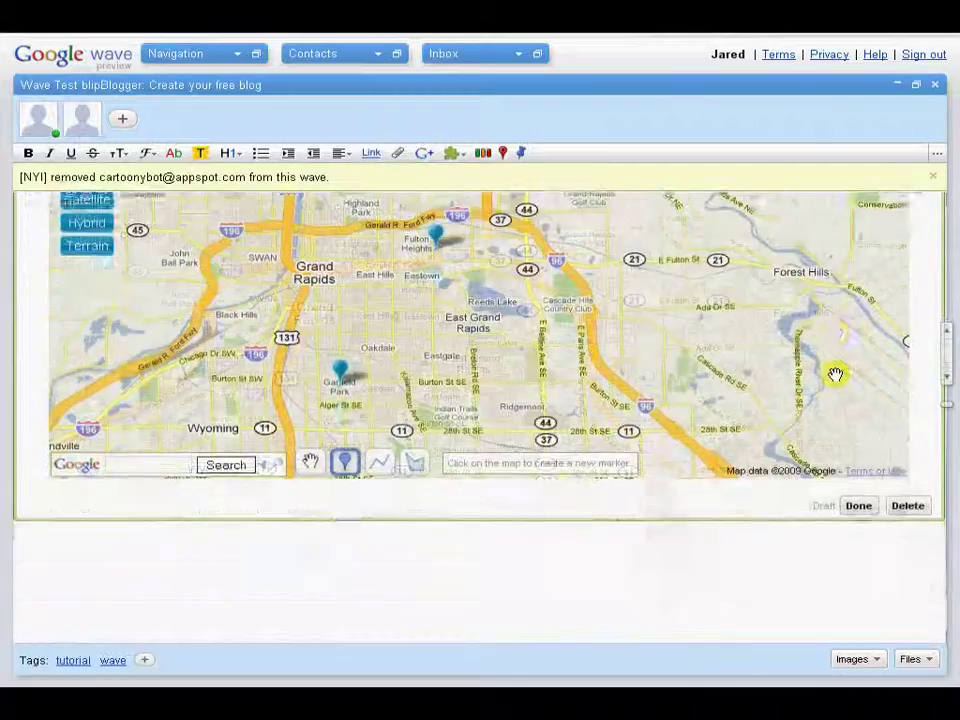
pyautogui.scroll(3, 835, 375)
pyautogui.click(470, 285)
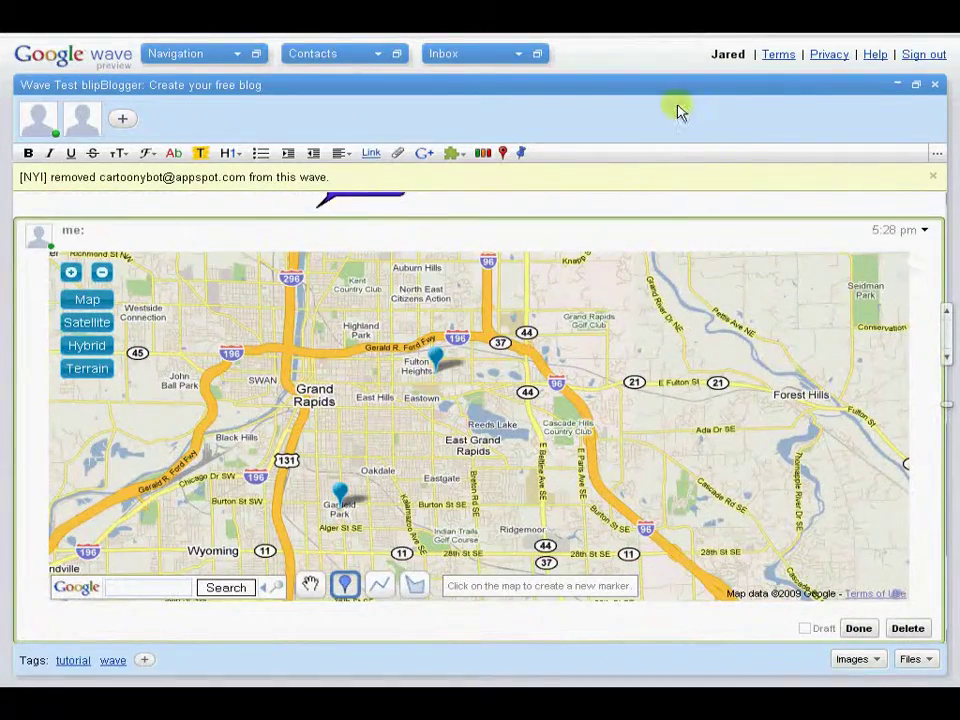
# Step: Restore the layout with the inbox, open the "Google Wave Extension List" wave at full width, and dismiss its notice about an added participant
pyautogui.click(917, 87)
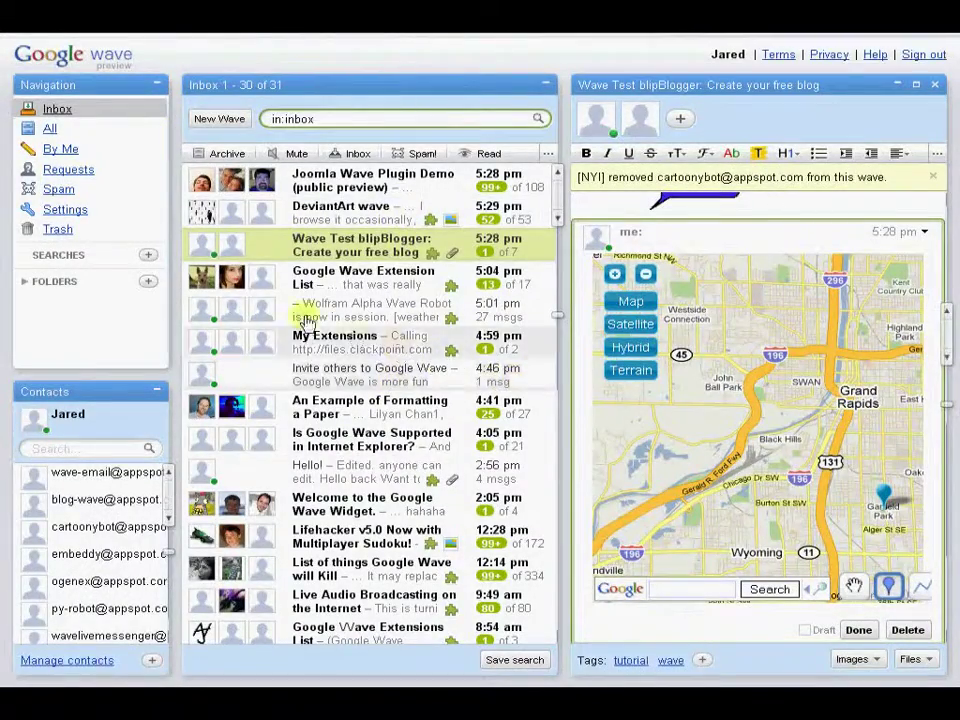
pyautogui.click(377, 279)
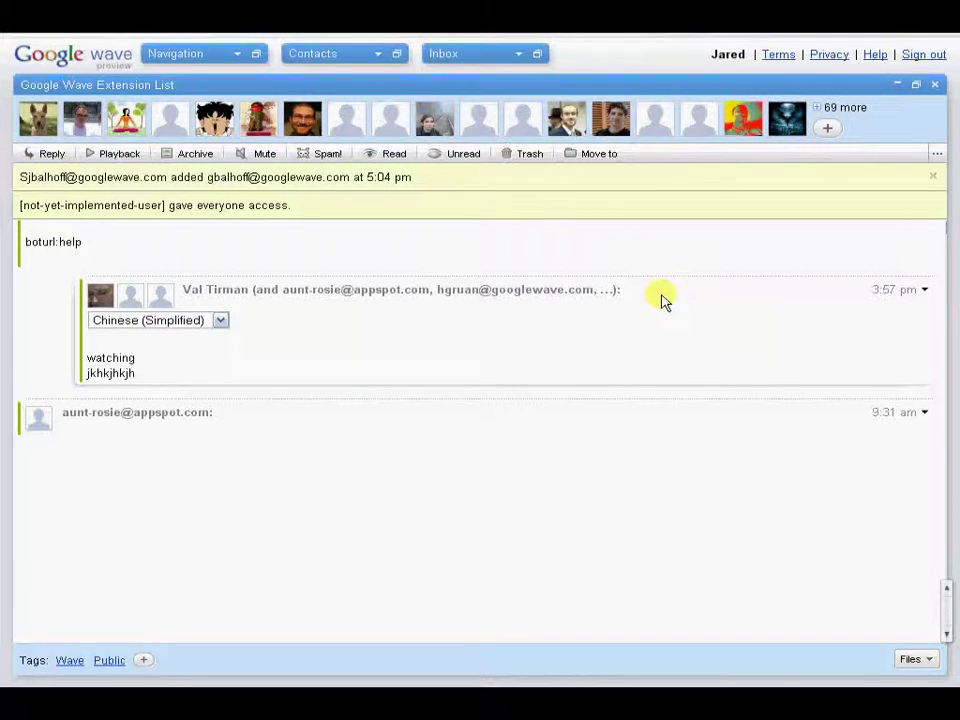
pyautogui.click(936, 179)
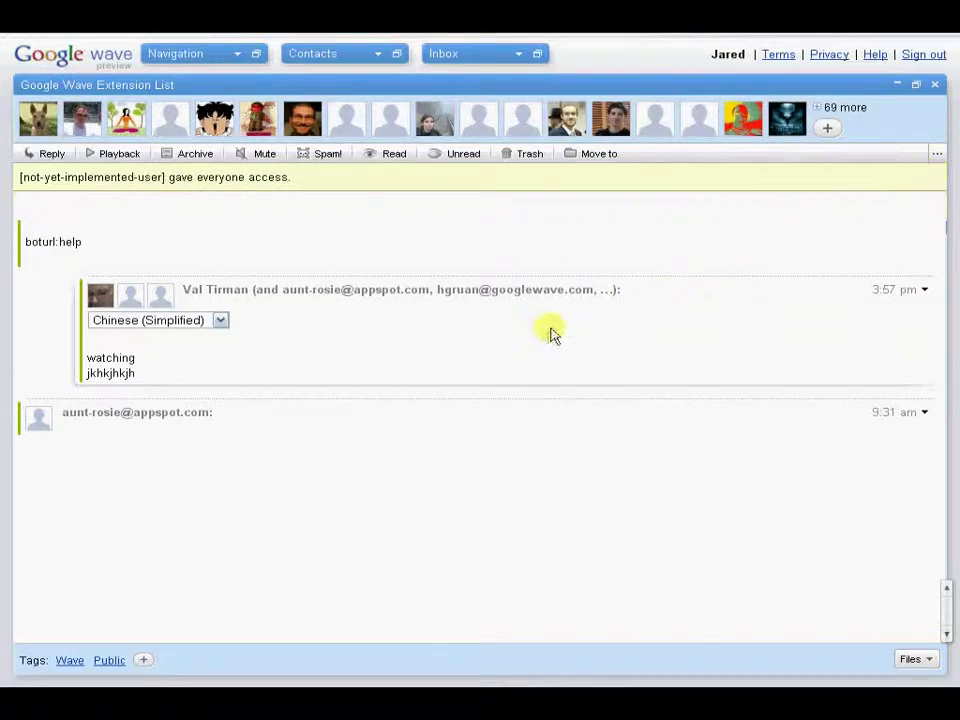
# Step: Look back through the extension list wave's replies and gadget sections up to its opening heading
pyautogui.scroll(10, 551, 332)
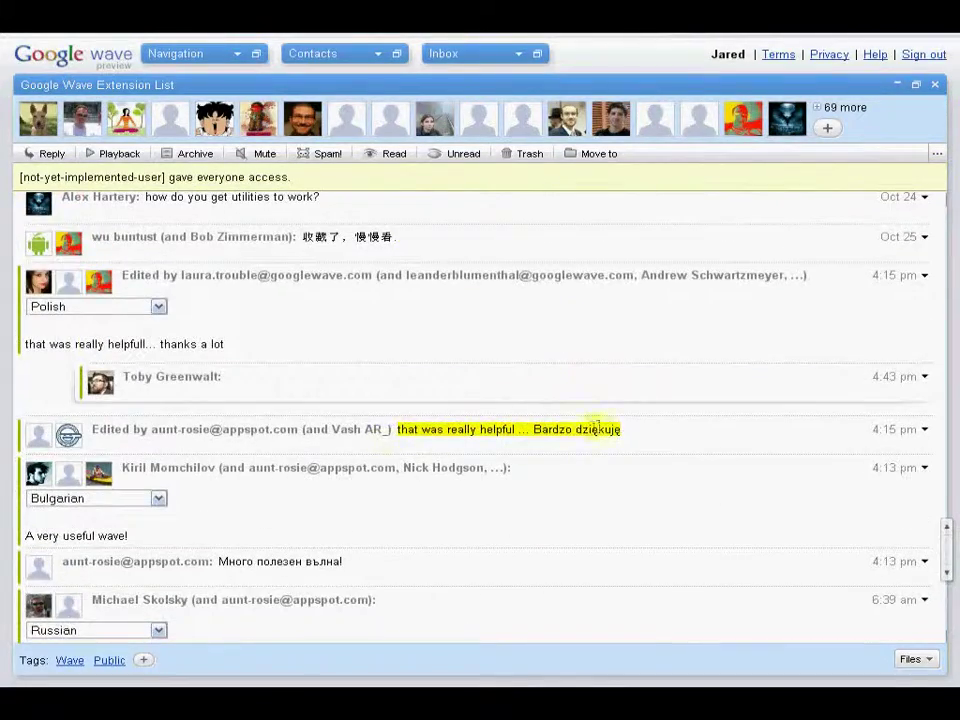
pyautogui.scroll(10, 692, 383)
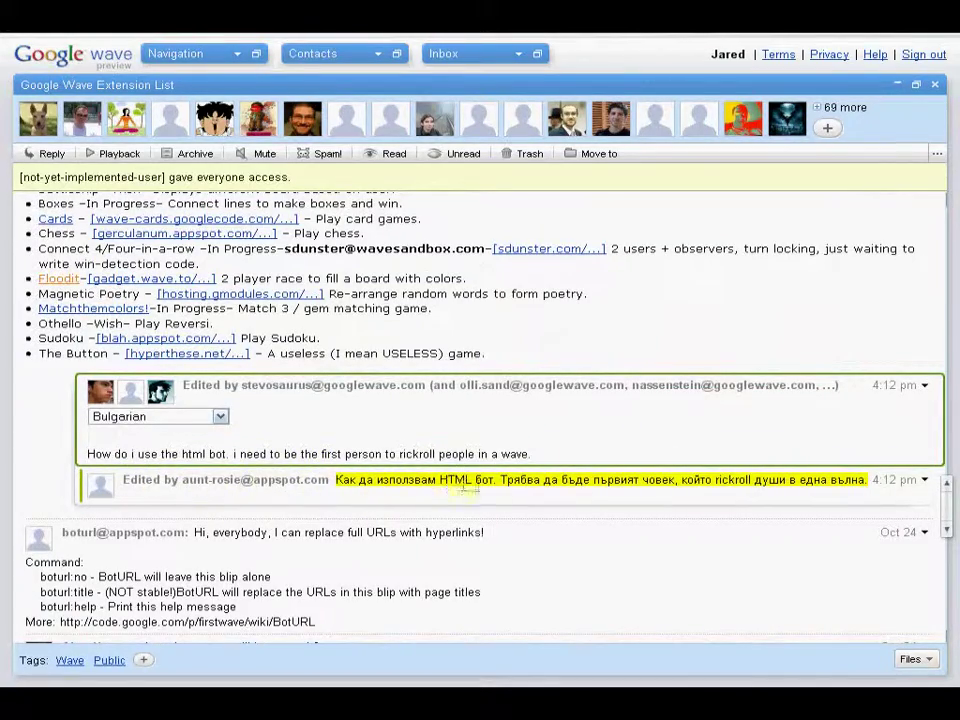
pyautogui.scroll(10, 621, 454)
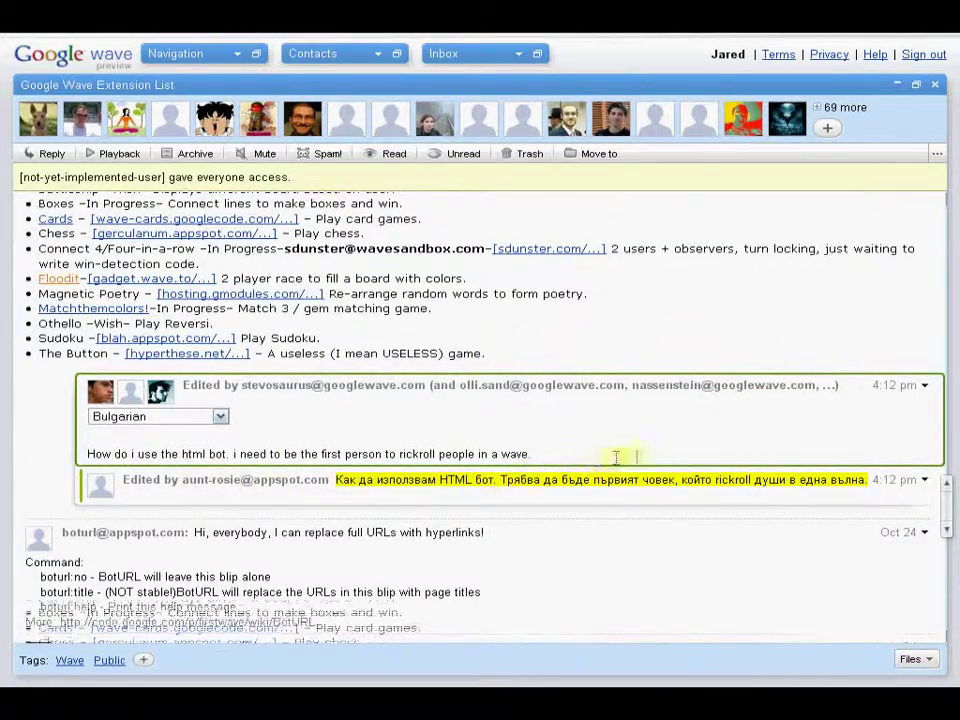
pyautogui.scroll(15, 648, 450)
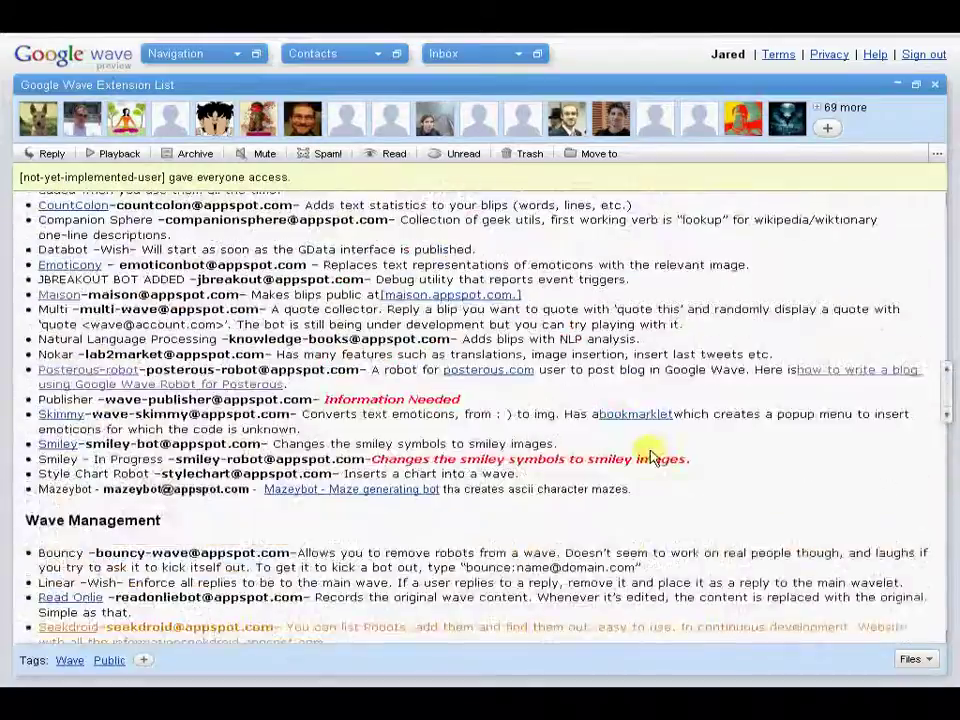
pyautogui.scroll(15, 650, 452)
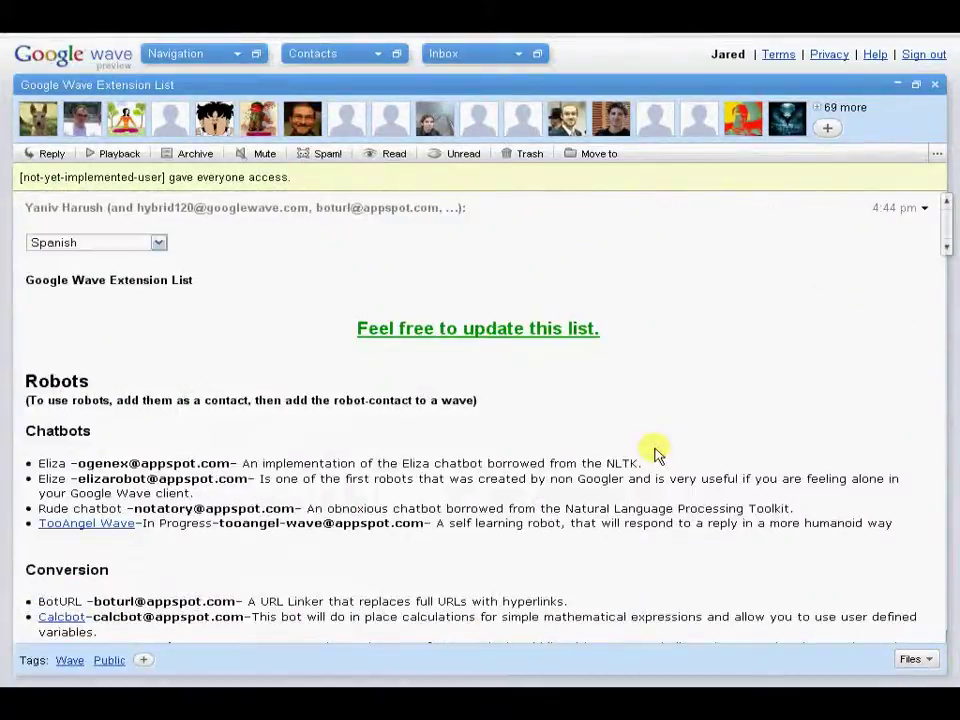
pyautogui.scroll(-3, 657, 452)
pyautogui.scroll(3, 649, 448)
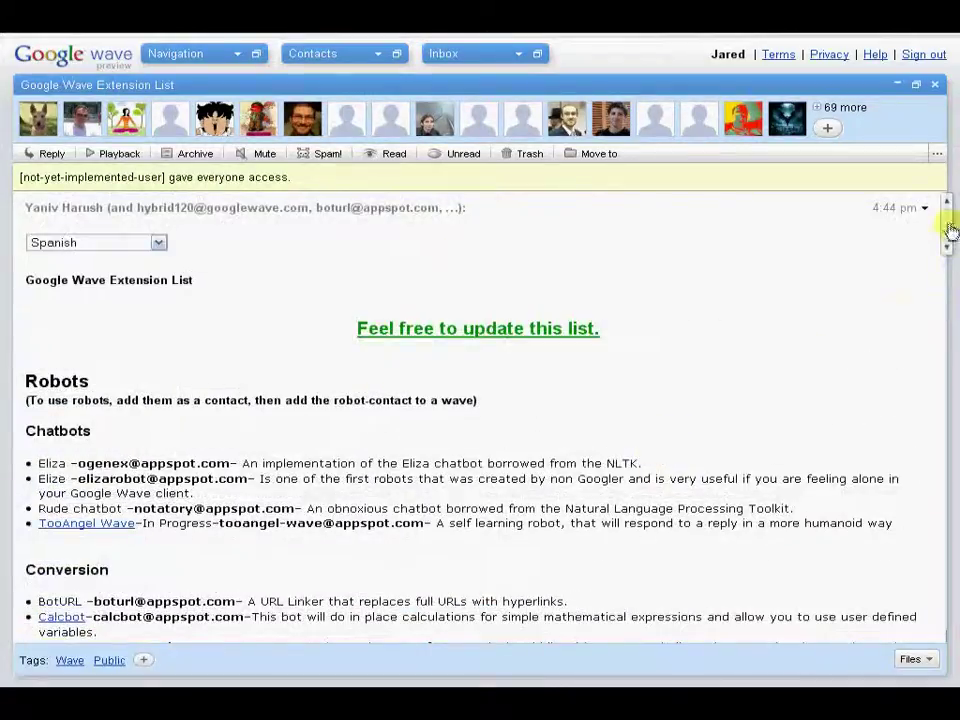
# Step: Examine the robot categories in the extension list, from Games and Integration through Polling and Utilities to Wave Management
pyautogui.moveTo(950, 230); pyautogui.dragTo(943, 275)
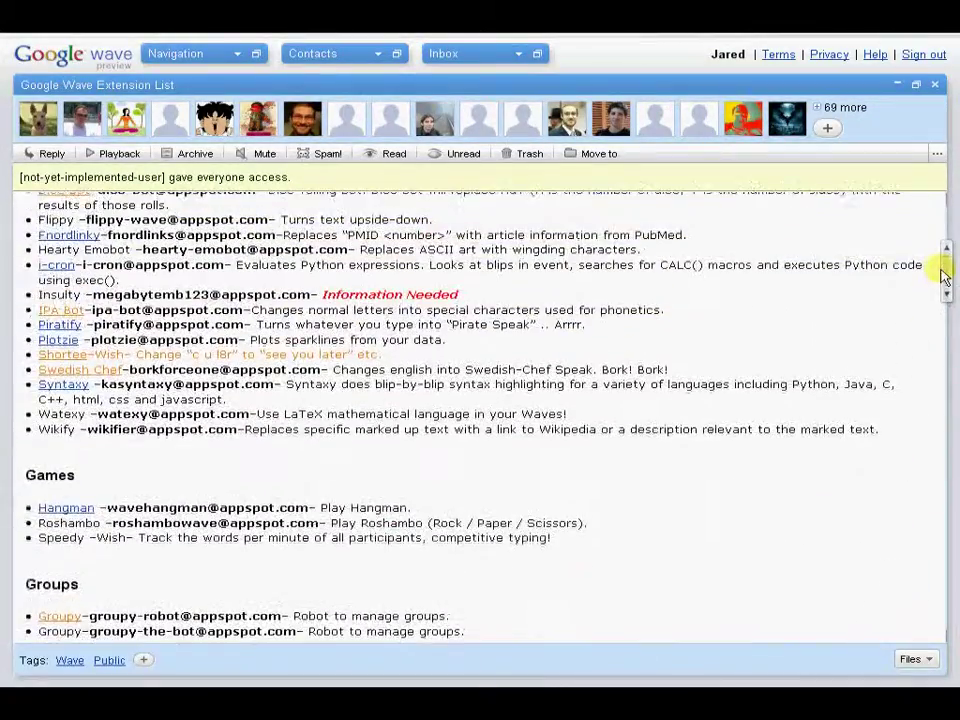
pyautogui.scroll(-4, 630, 405)
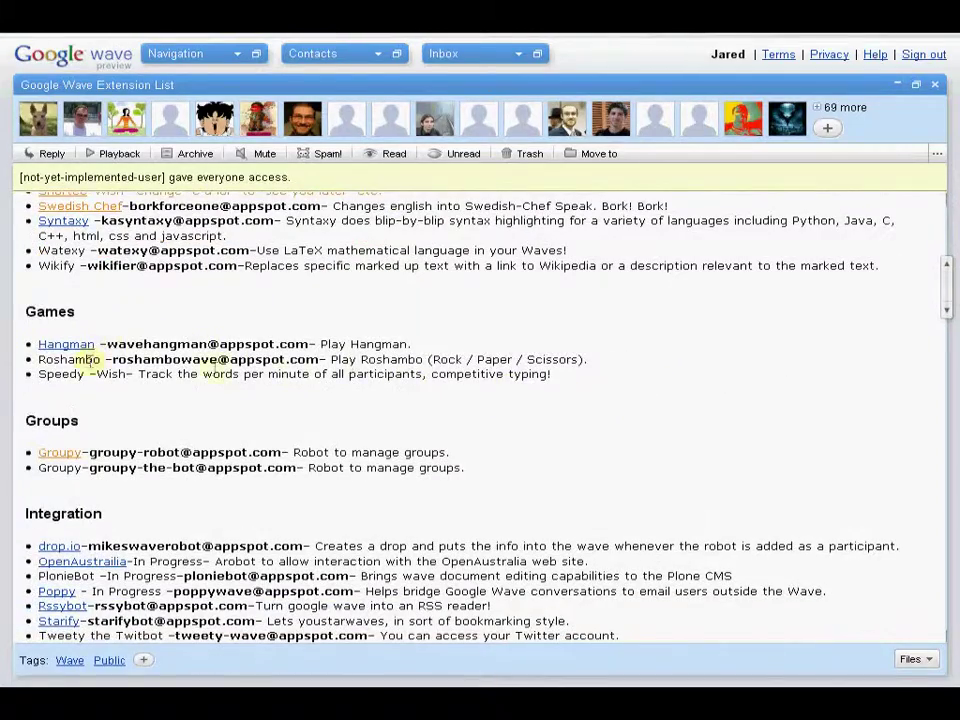
pyautogui.scroll(-6, 491, 347)
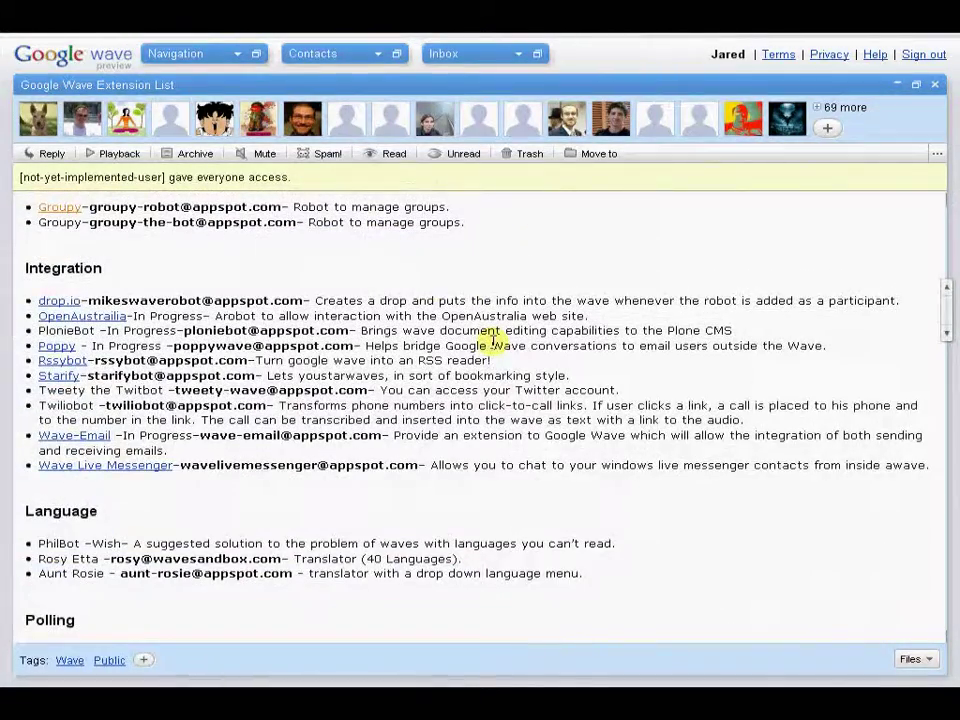
pyautogui.scroll(-4, 493, 343)
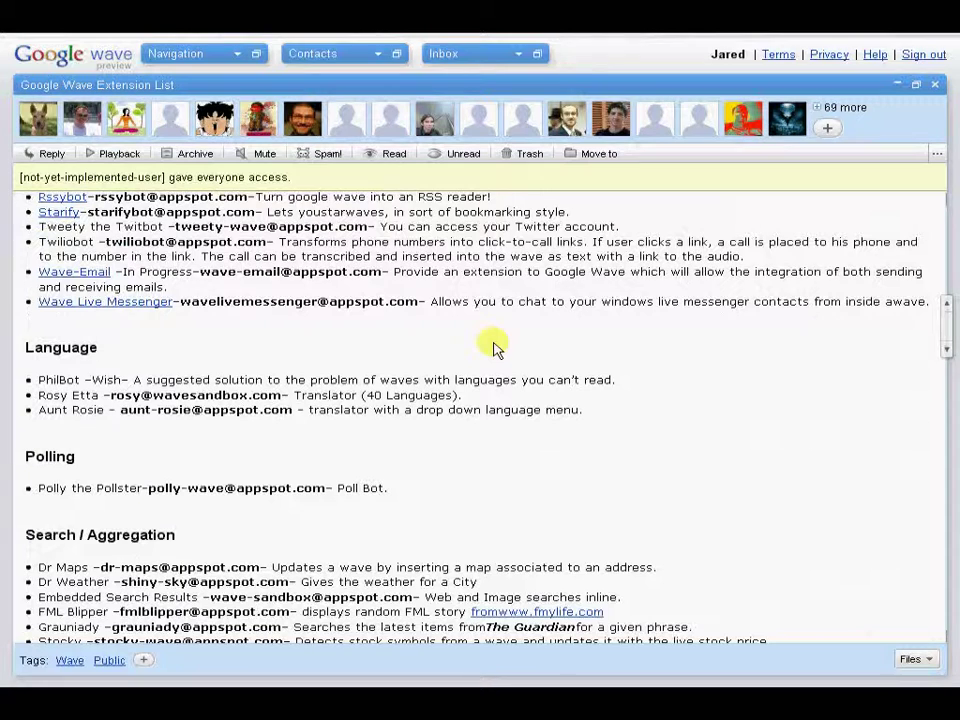
pyautogui.scroll(-4, 493, 345)
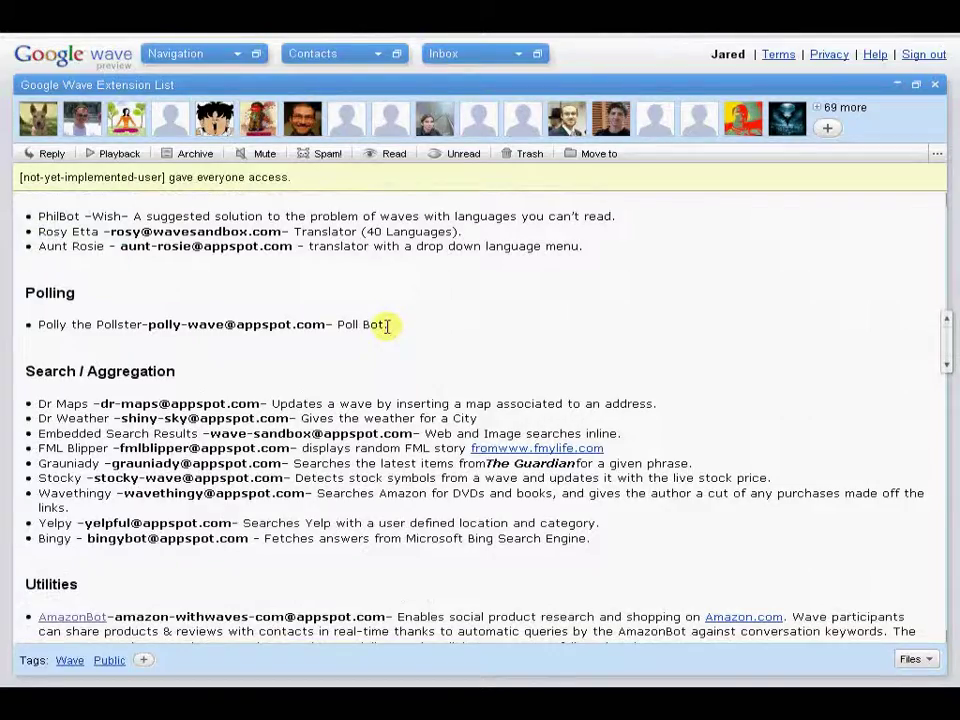
pyautogui.scroll(-10, 387, 325)
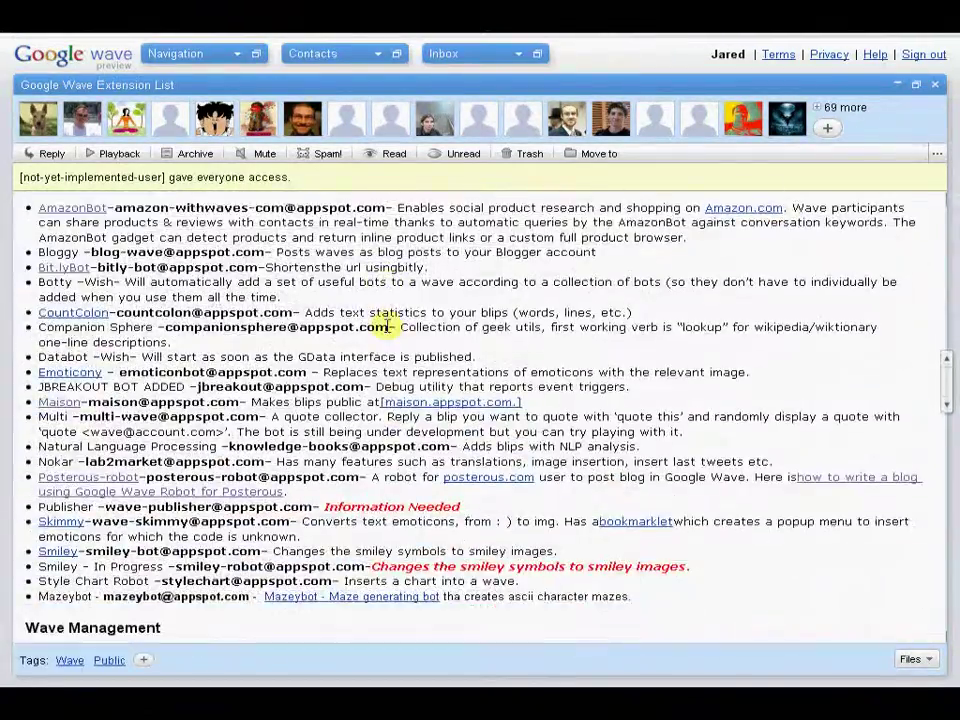
pyautogui.scroll(-9, 387, 325)
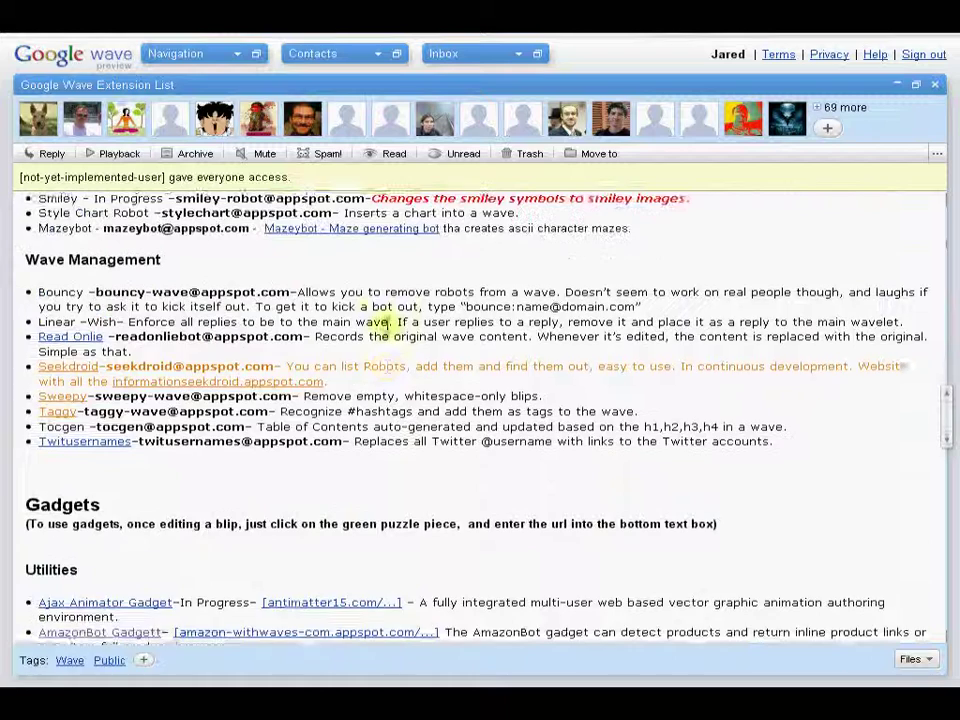
# Step: Copy the Bouncy robot's address from the Wave Management section of the list
pyautogui.scroll(1, 387, 322)
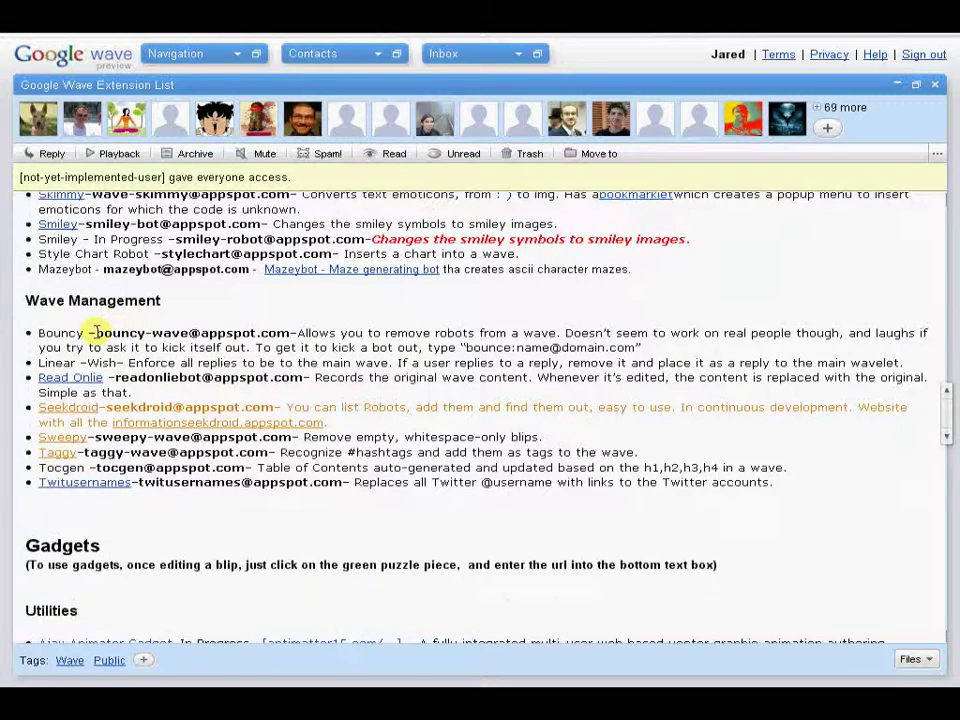
pyautogui.moveTo(92, 333); pyautogui.dragTo(292, 333)
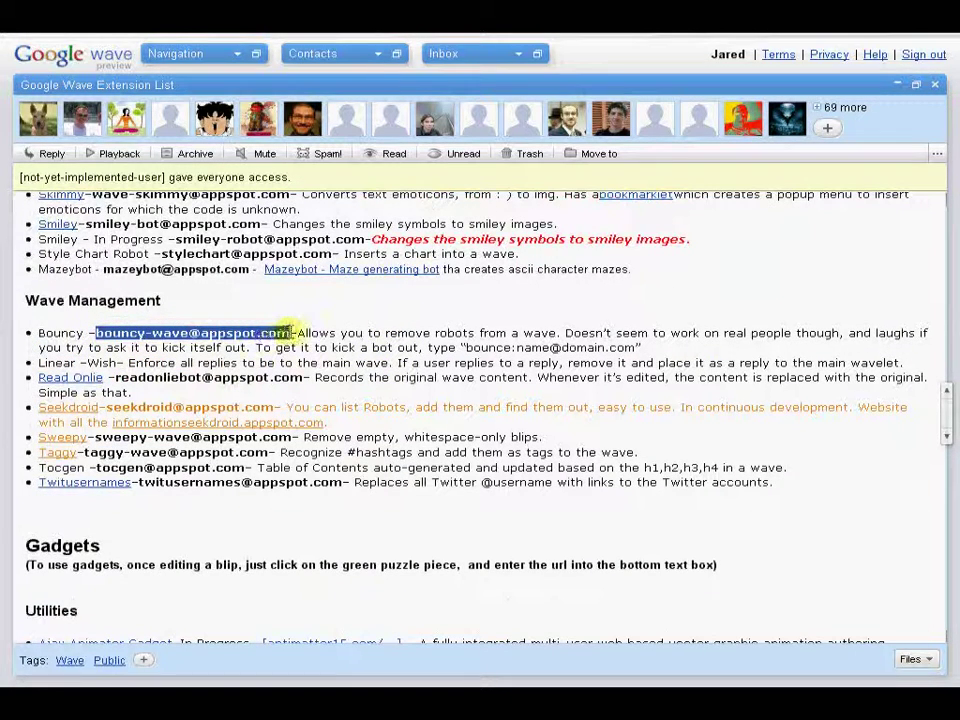
pyautogui.rightClick(268, 334)
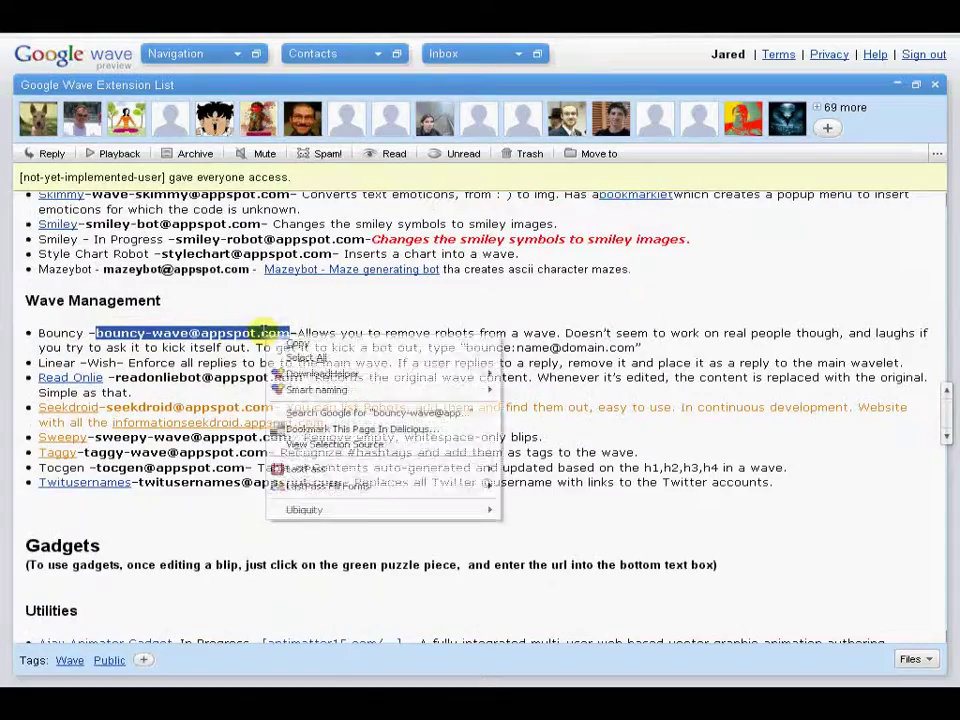
pyautogui.click(297, 344)
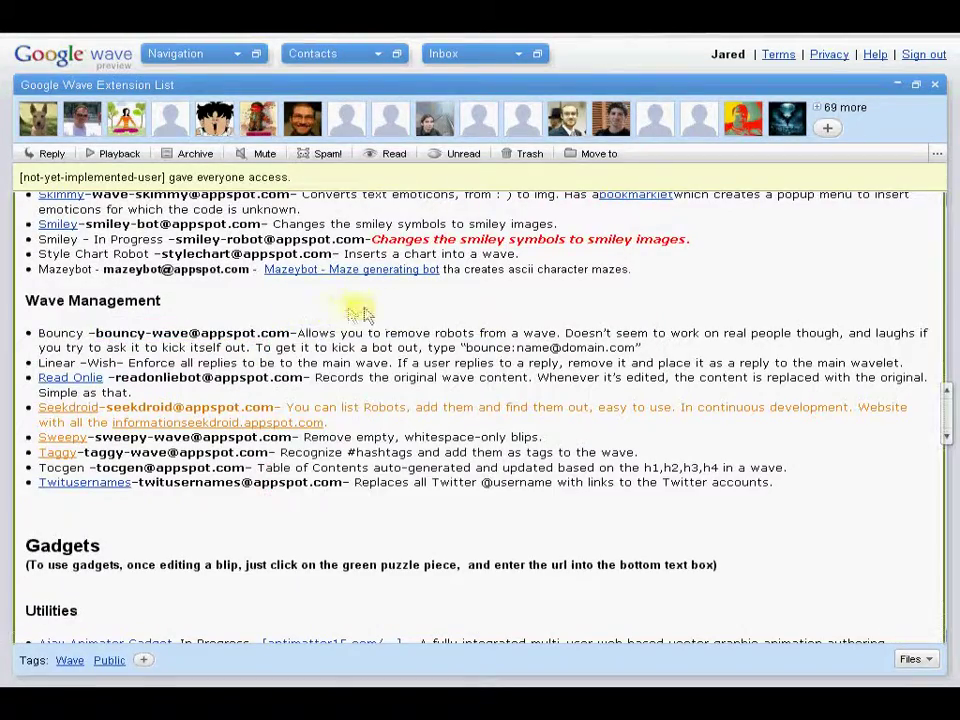
# Step: Look through the gadget utilities in the list and copy the link address of the Vector Editor gadget
pyautogui.scroll(-5, 467, 330)
pyautogui.scroll(-3, 467, 330)
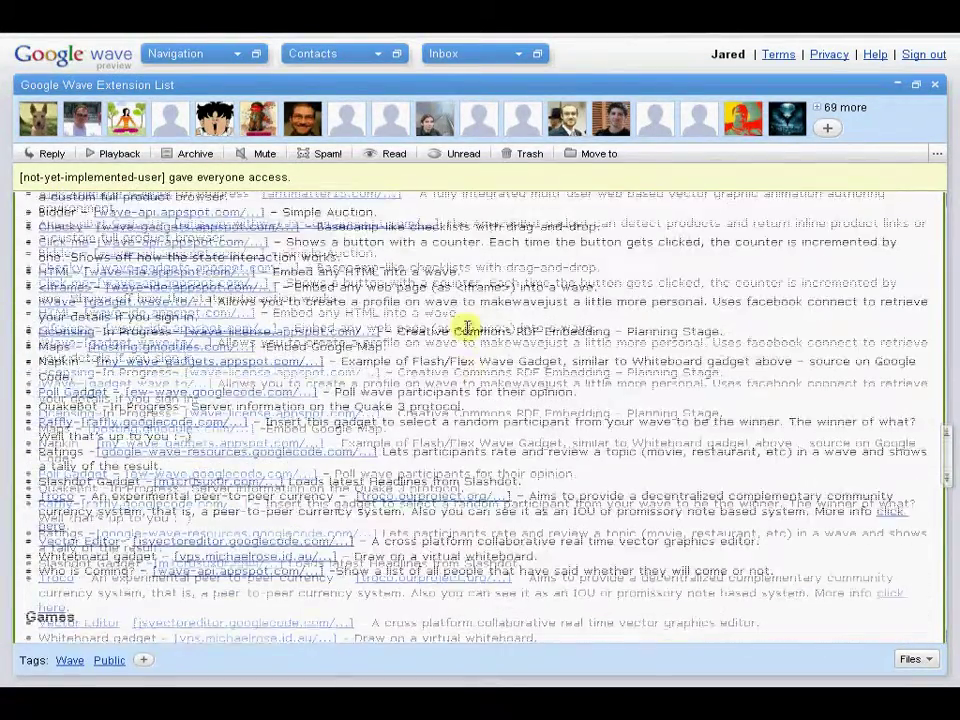
pyautogui.scroll(2, 467, 328)
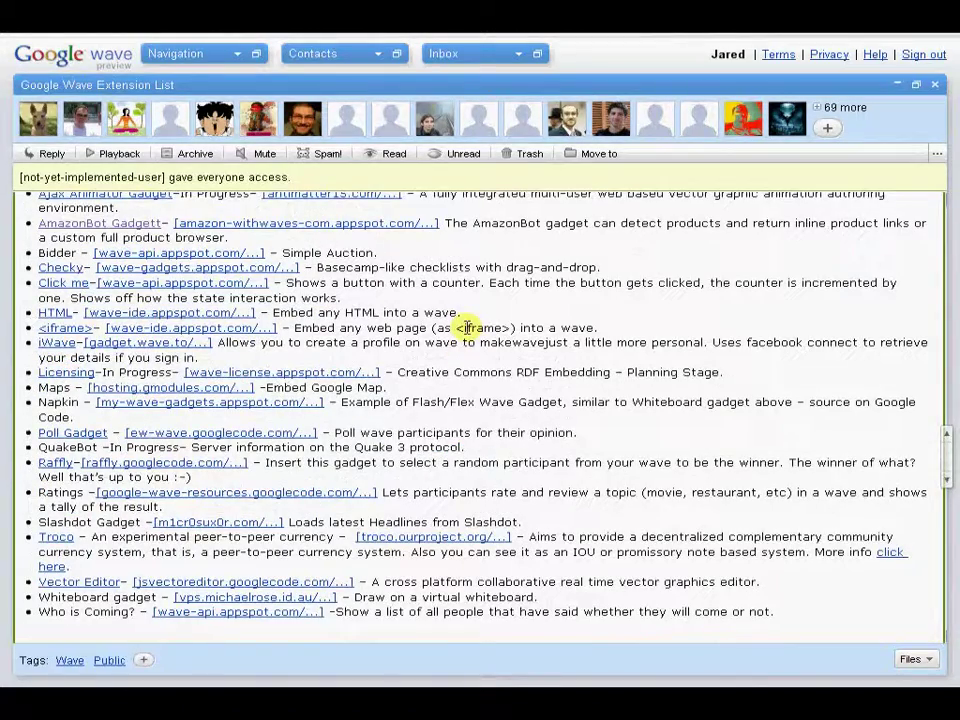
pyautogui.scroll(-3, 467, 328)
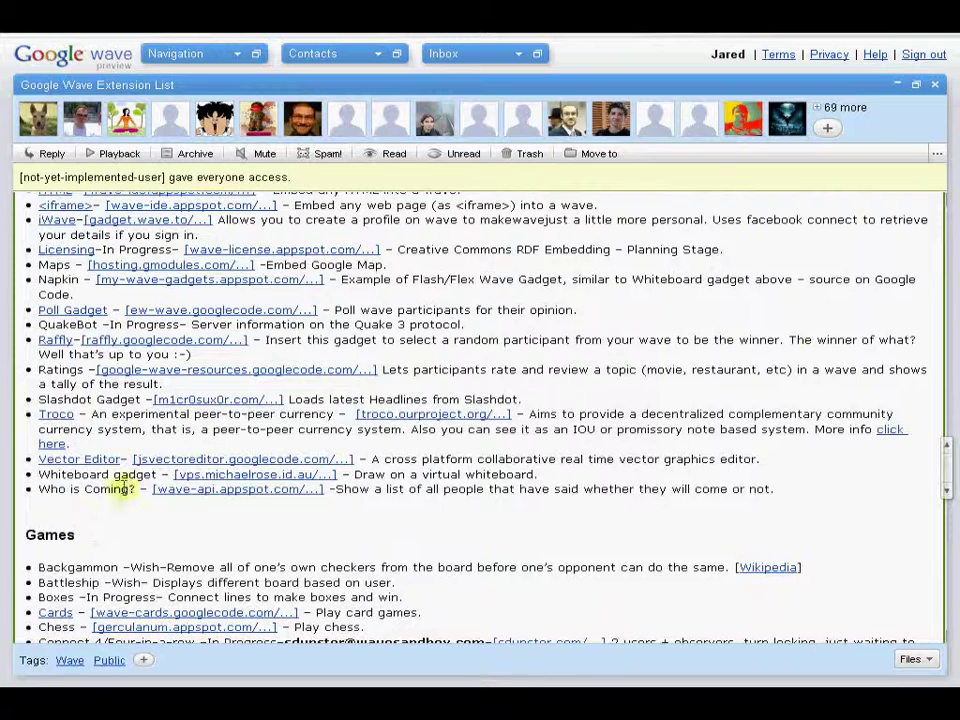
pyautogui.rightClick(288, 463)
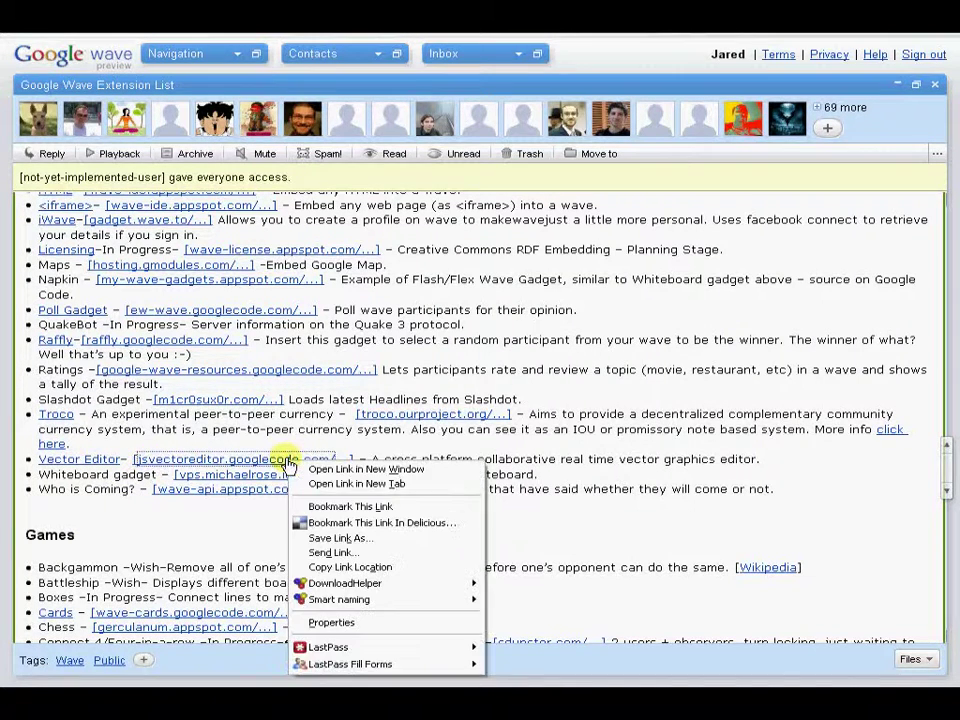
pyautogui.click(444, 540)
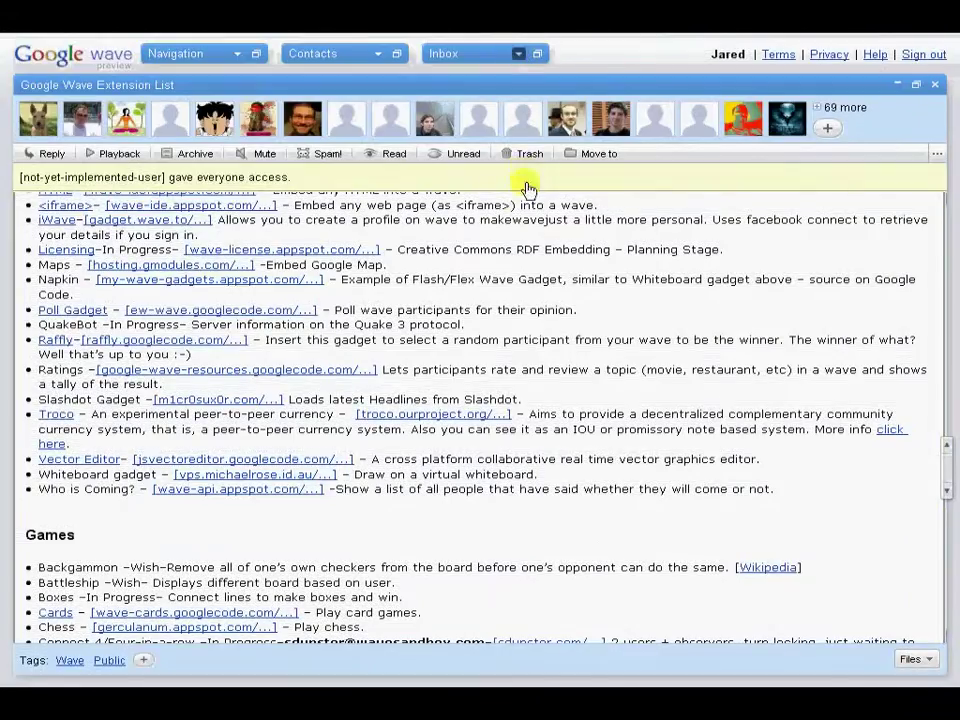
# Step: Open the "Hello!" wave from the inbox and collapse the inbox list
pyautogui.click(518, 53)
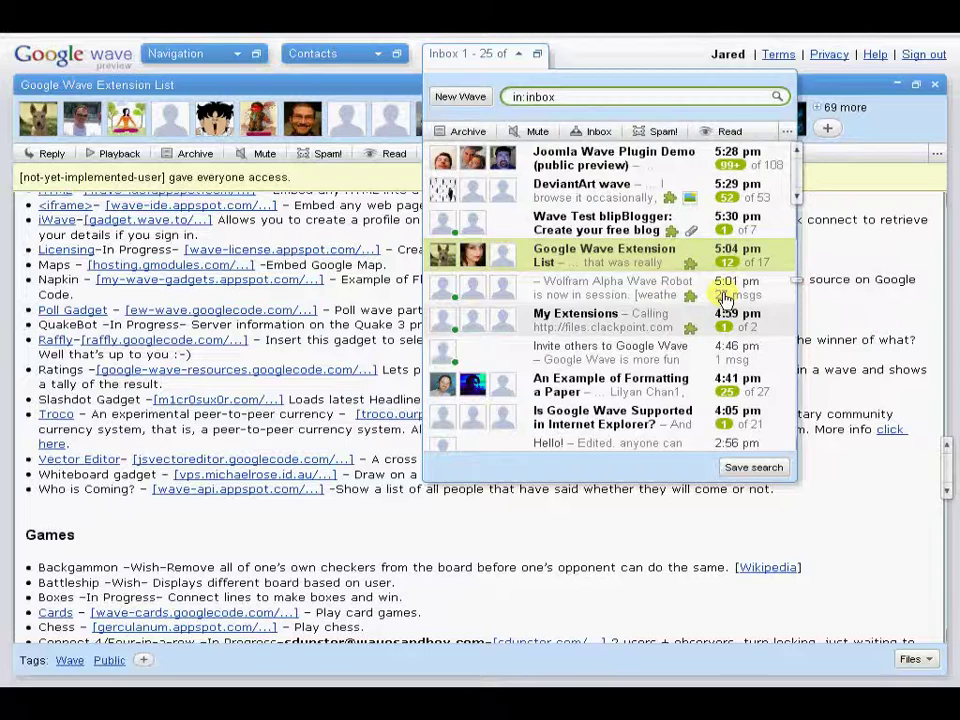
pyautogui.scroll(-3, 724, 296)
pyautogui.click(724, 292)
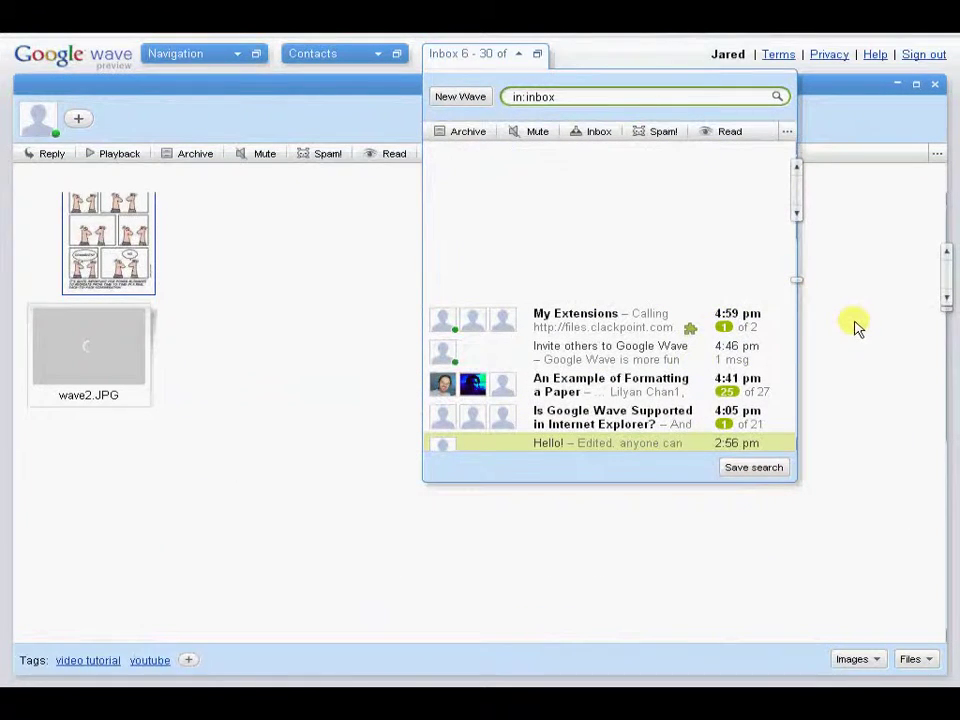
pyautogui.click(855, 328)
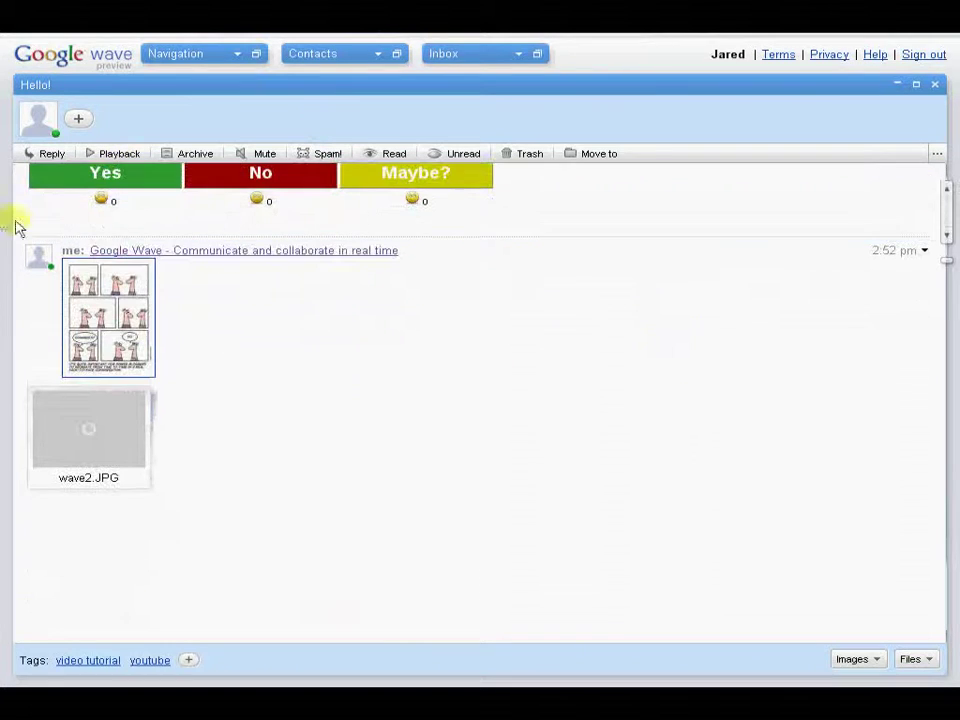
# Step: Start a new reply in the "Hello!" wave and add the Vector Editor gadget to it using the copied URL
pyautogui.click(52, 157)
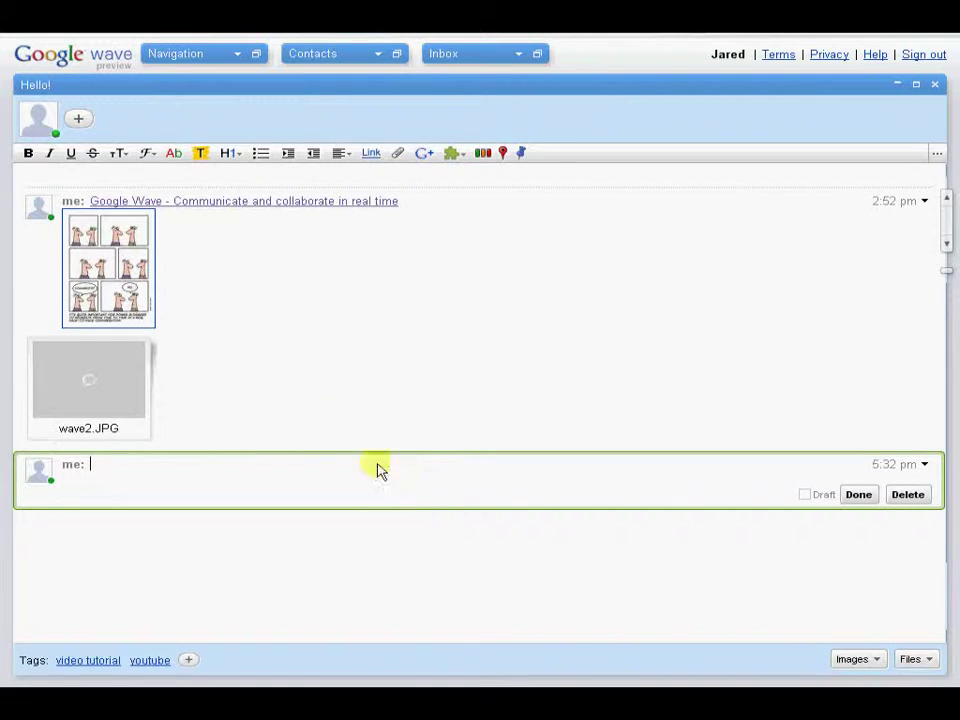
pyautogui.click(453, 153)
pyautogui.click(371, 362)
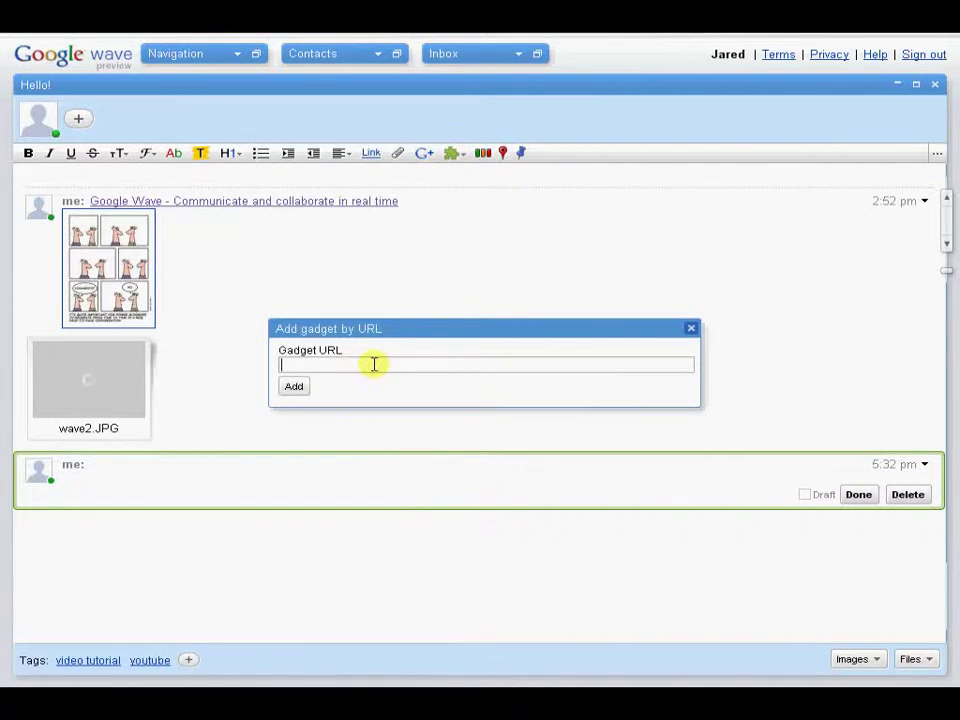
pyautogui.rightClick(371, 364)
pyautogui.click(448, 426)
pyautogui.click(298, 387)
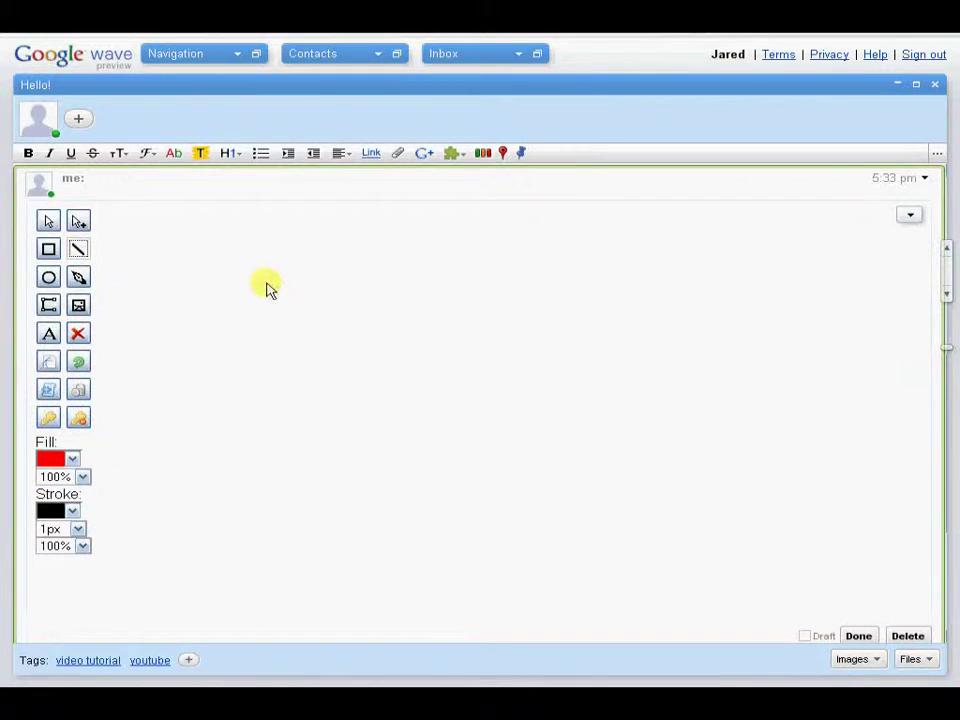
# Step: Draw two crossing straight lines in the vector editor and a red ellipse with radii of about 121 and 151 over them
pyautogui.moveTo(197, 268); pyautogui.dragTo(425, 327)
pyautogui.moveTo(229, 371); pyautogui.dragTo(365, 271)
pyautogui.click(48, 277)
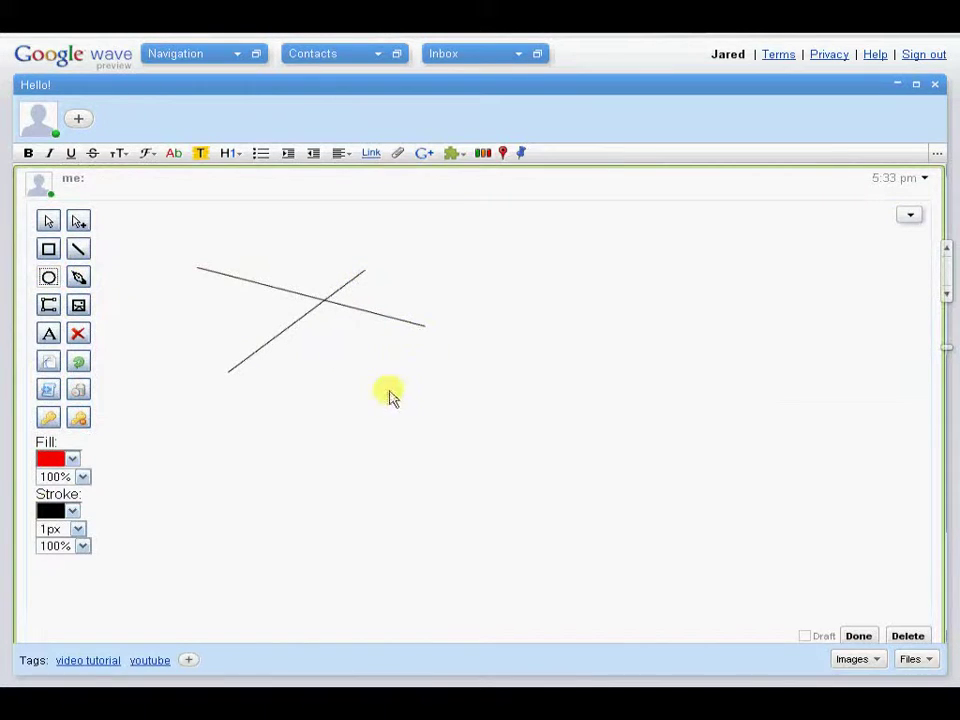
pyautogui.moveTo(390, 395); pyautogui.dragTo(277, 266)
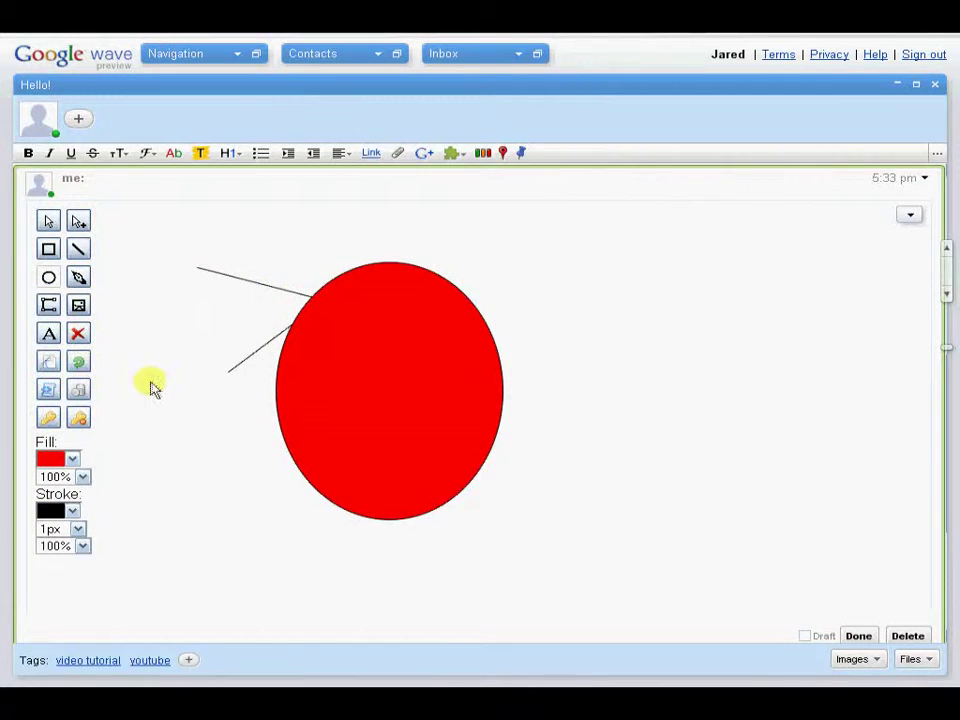
pyautogui.scroll(-1, 150, 387)
pyautogui.scroll(1, 150, 387)
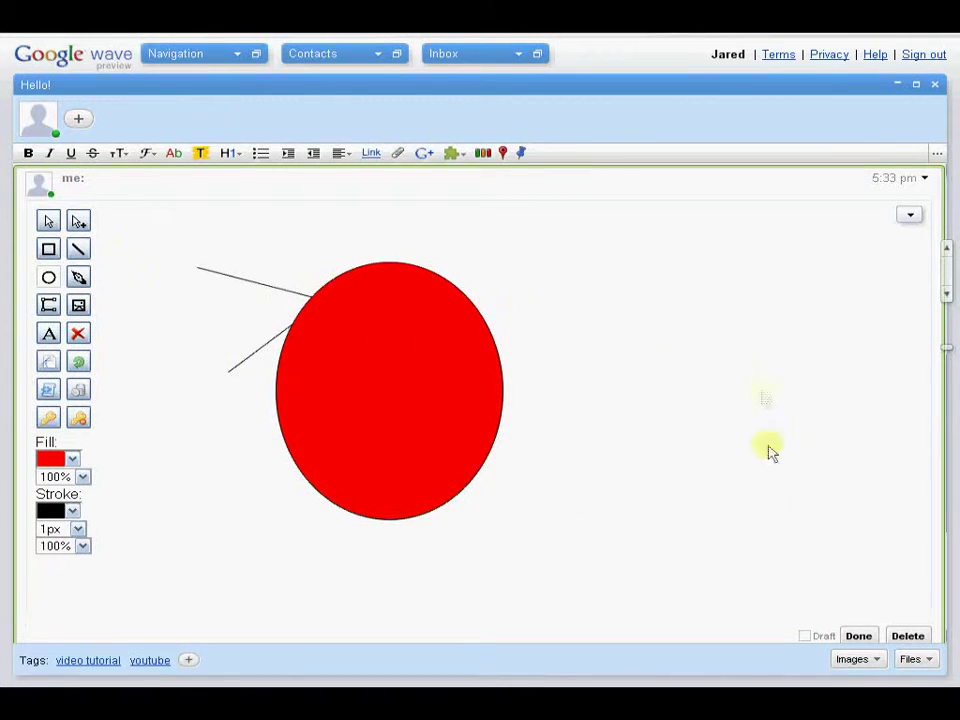
# Step: View the vector editor's raw state data, dismiss it, and expand the Message Log beneath the drawing
pyautogui.click(48, 390)
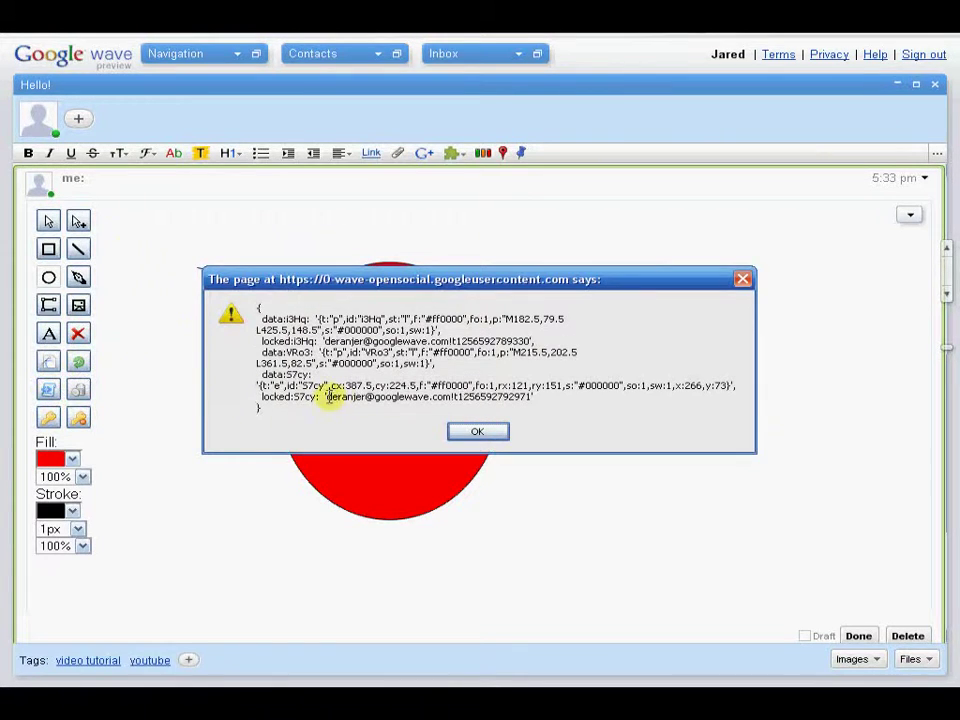
pyautogui.click(488, 436)
pyautogui.scroll(-2, 562, 425)
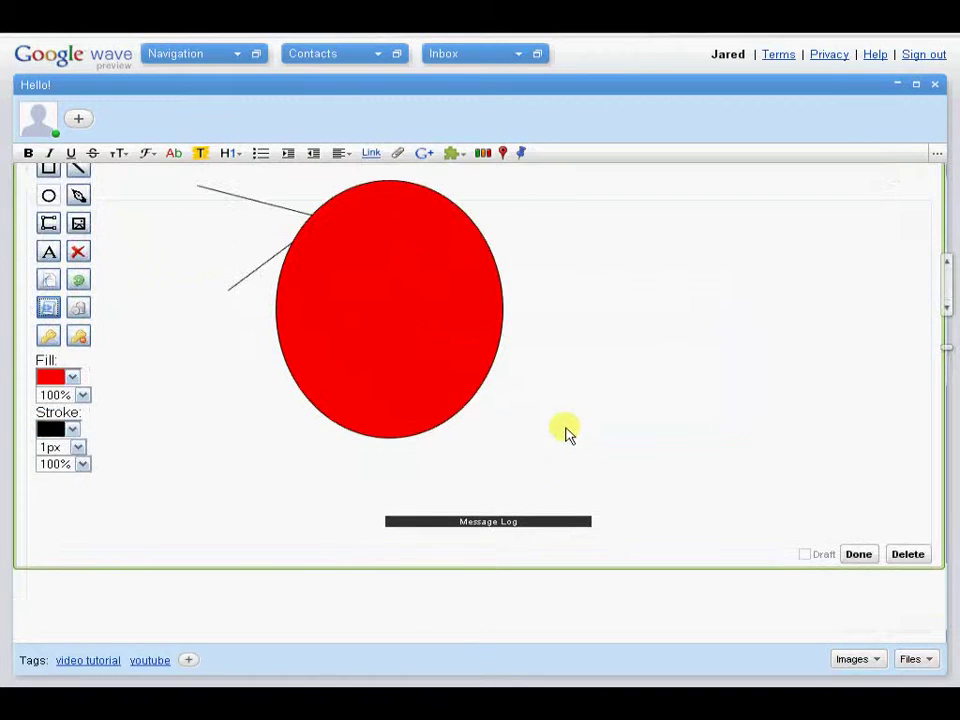
pyautogui.click(508, 522)
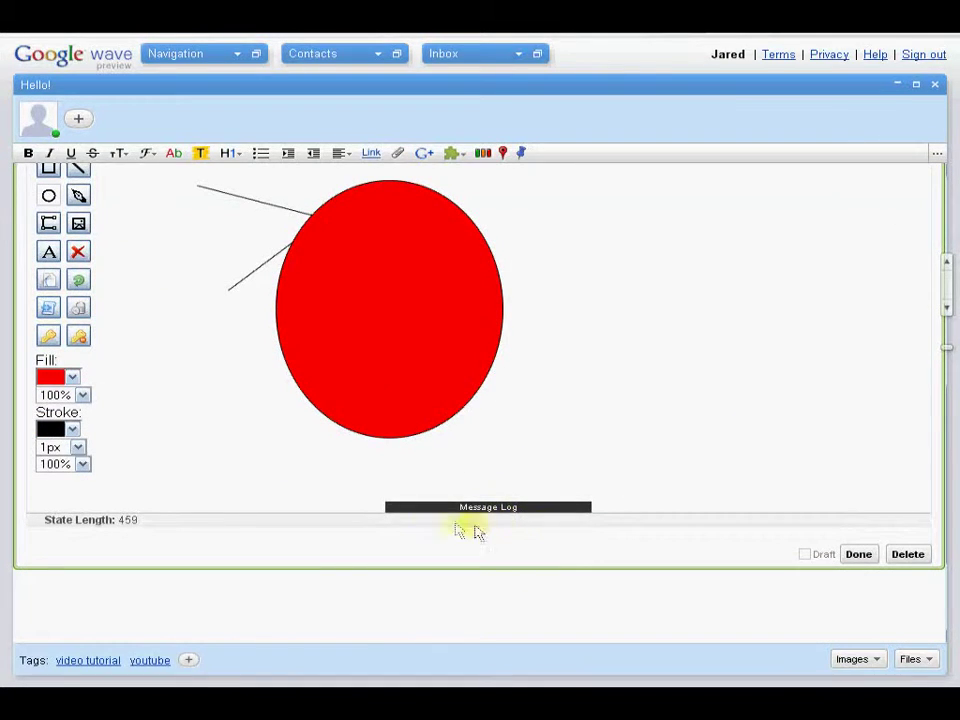
# Step: Look over the reply's vector drawing, its controls and the neighbouring messages in the wave
pyautogui.scroll(7, 212, 360)
pyautogui.scroll(-5, 186, 333)
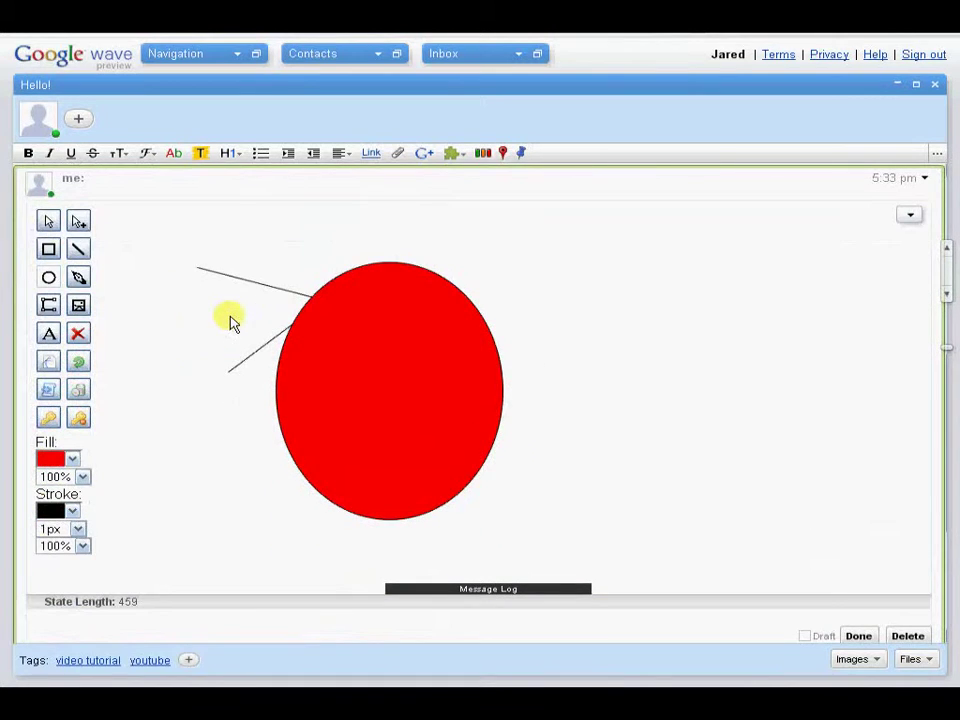
pyautogui.scroll(-3, 231, 321)
pyautogui.scroll(4, 231, 321)
pyautogui.scroll(-3, 230, 323)
pyautogui.scroll(4, 230, 322)
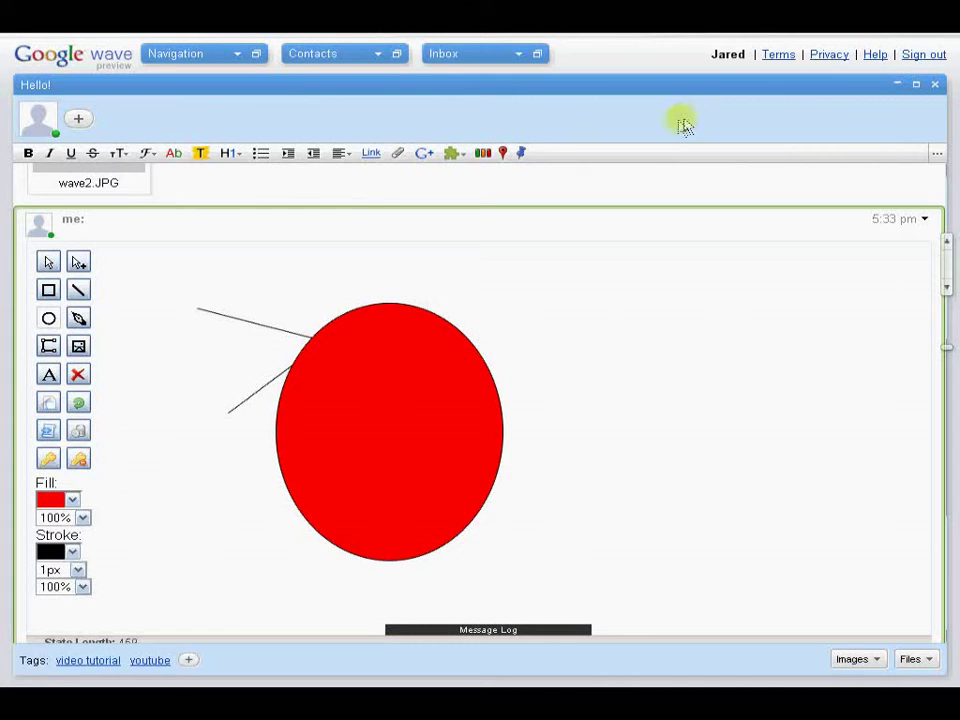
pyautogui.scroll(-1, 728, 195)
pyautogui.scroll(3, 731, 201)
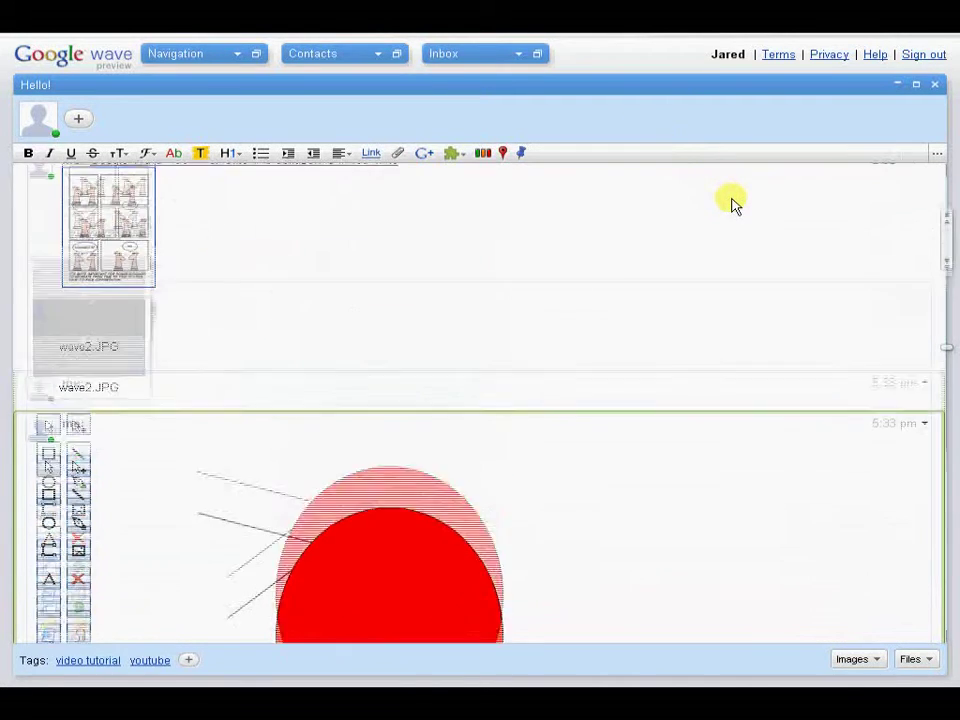
pyautogui.scroll(2, 731, 201)
pyautogui.scroll(-6, 733, 202)
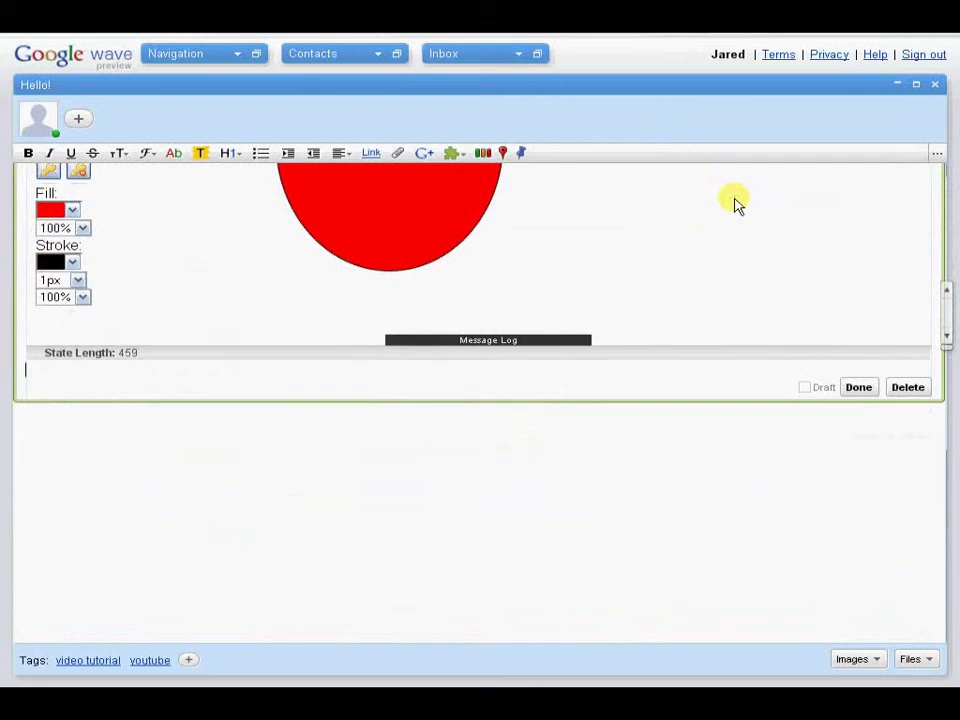